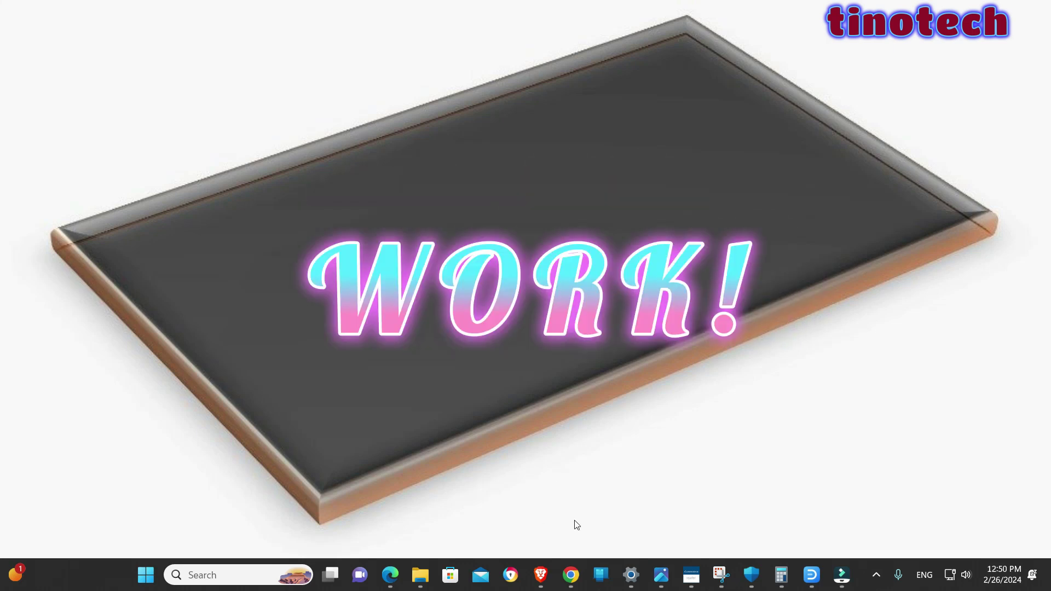
Search for 'word', launch Microsoft Word, and start a new blank Document1.
click(245, 575)
text(word)
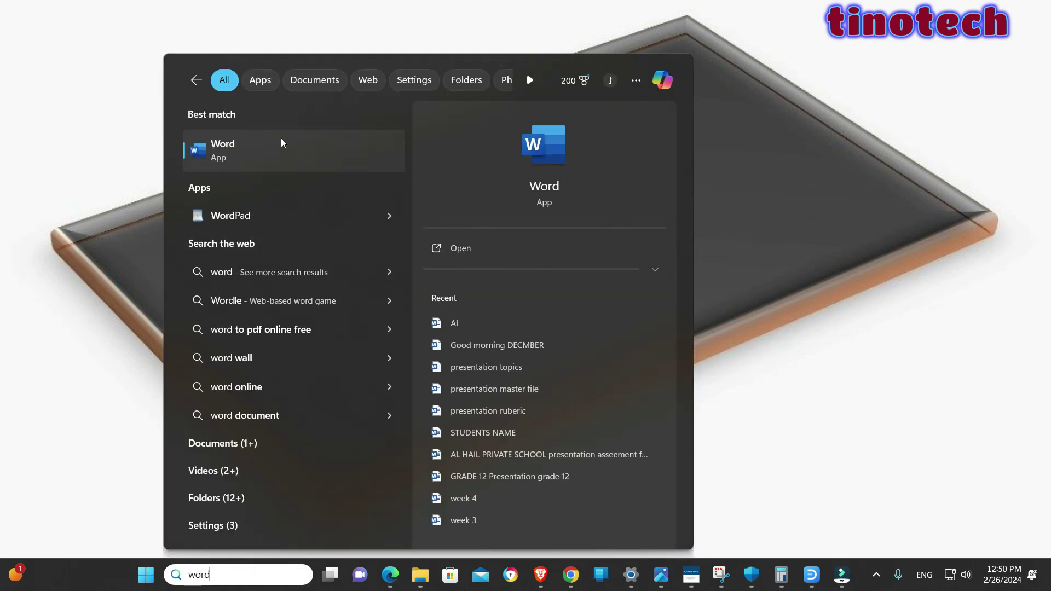
click(309, 143)
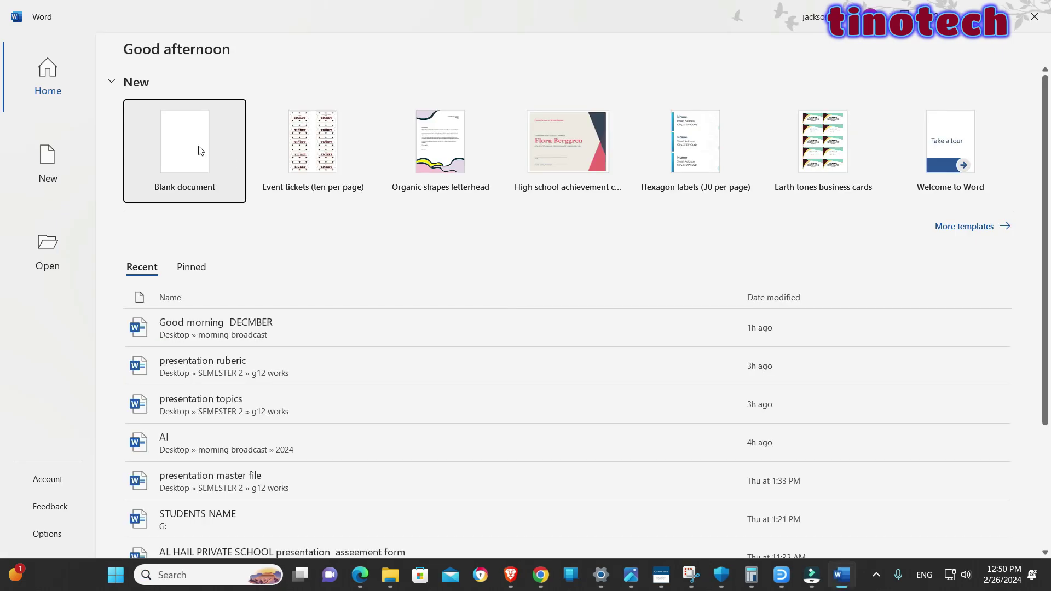
click(193, 148)
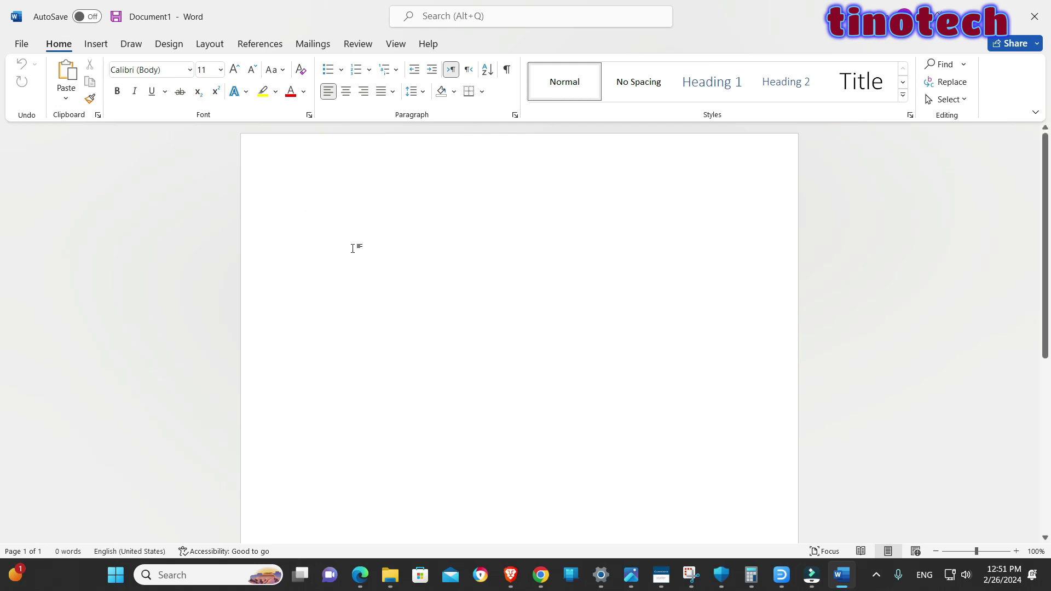
click(97, 45)
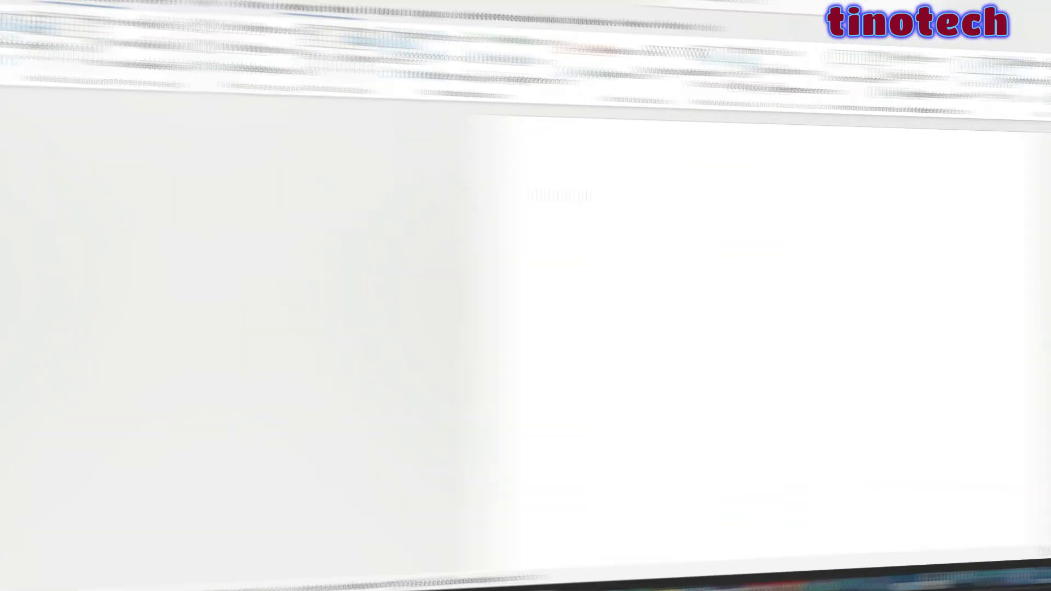
Insert a 5x5 table and resize it to be narrower with much taller rows.
click(109, 87)
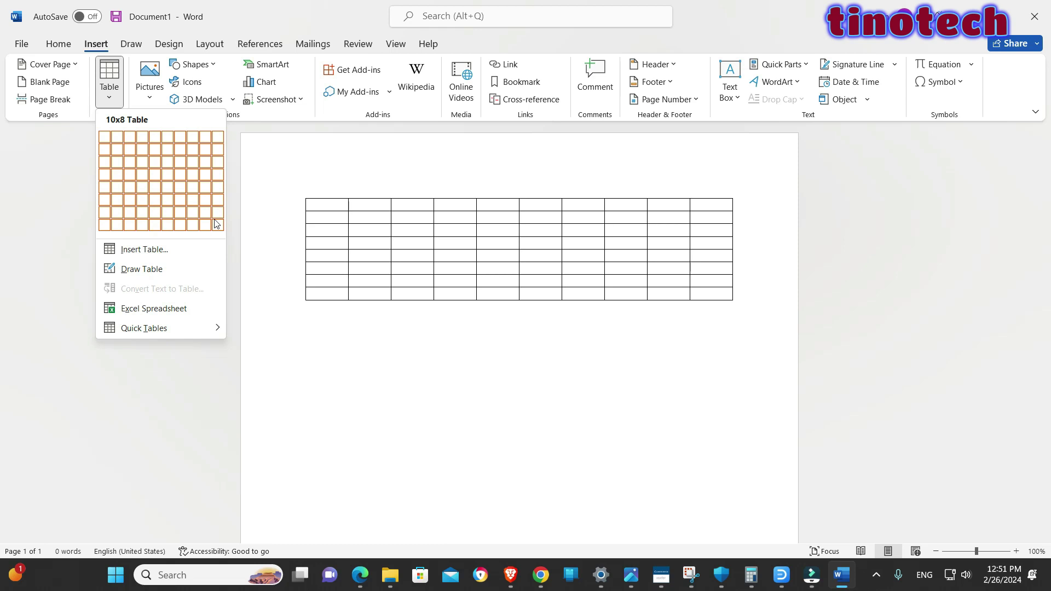
click(153, 191)
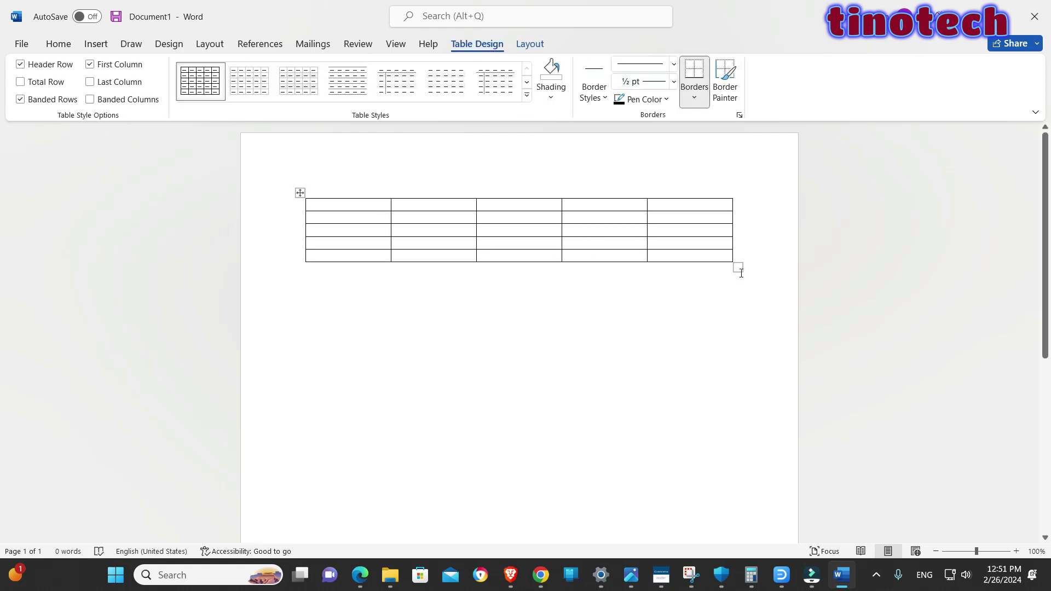
drag(740, 270, 700, 427)
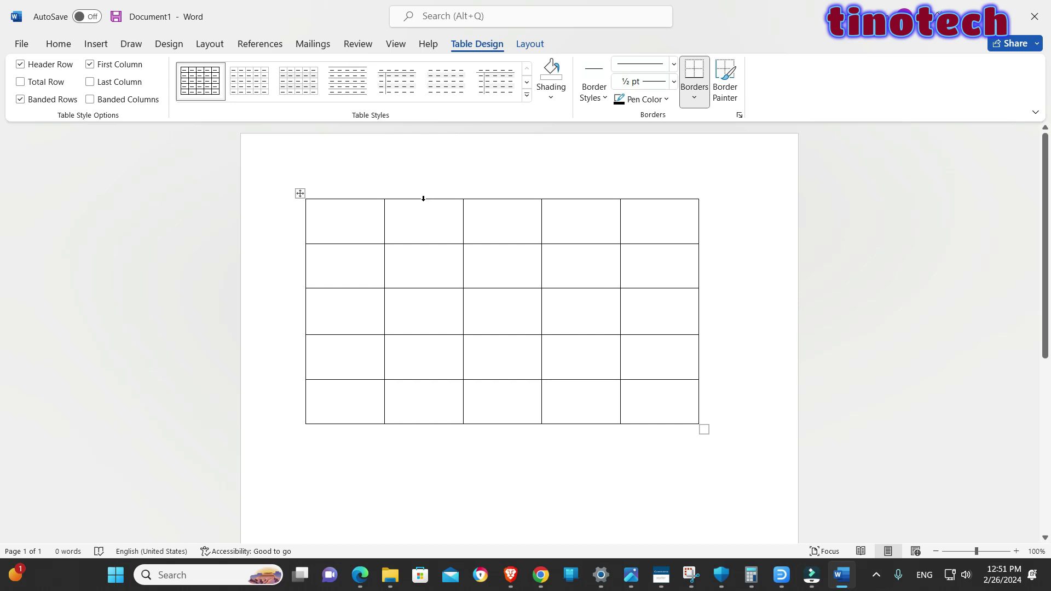
click(58, 44)
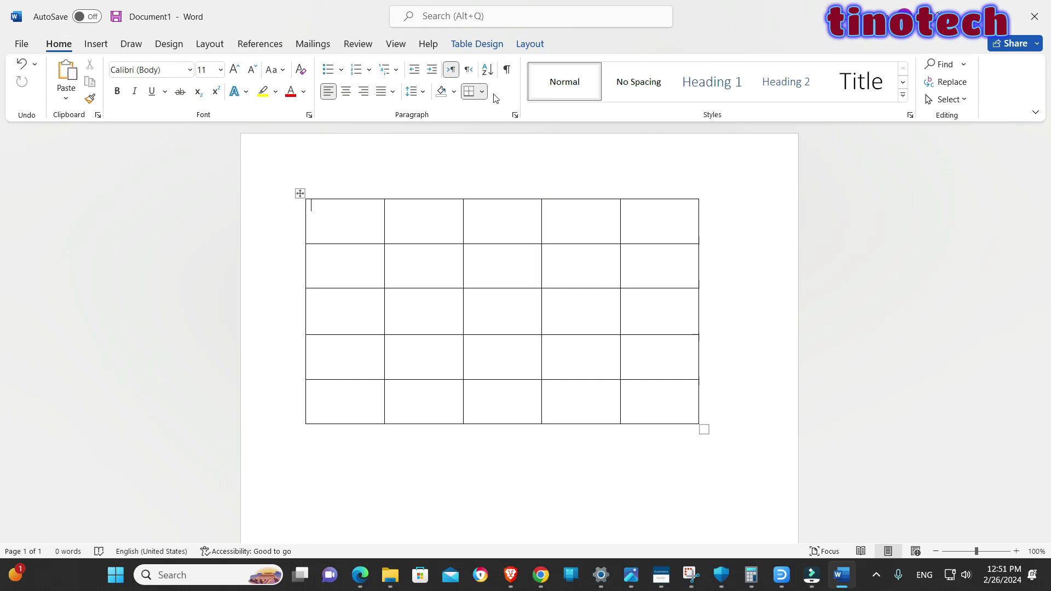
Toggle off the top-left cell's bottom border, then restore it with Bottom Border.
click(468, 93)
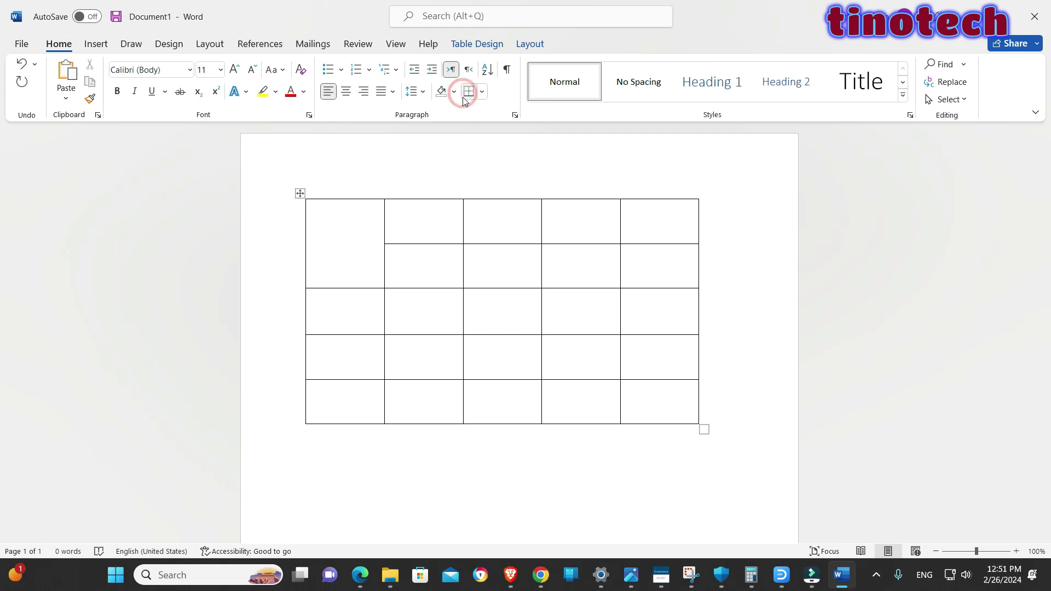
click(483, 93)
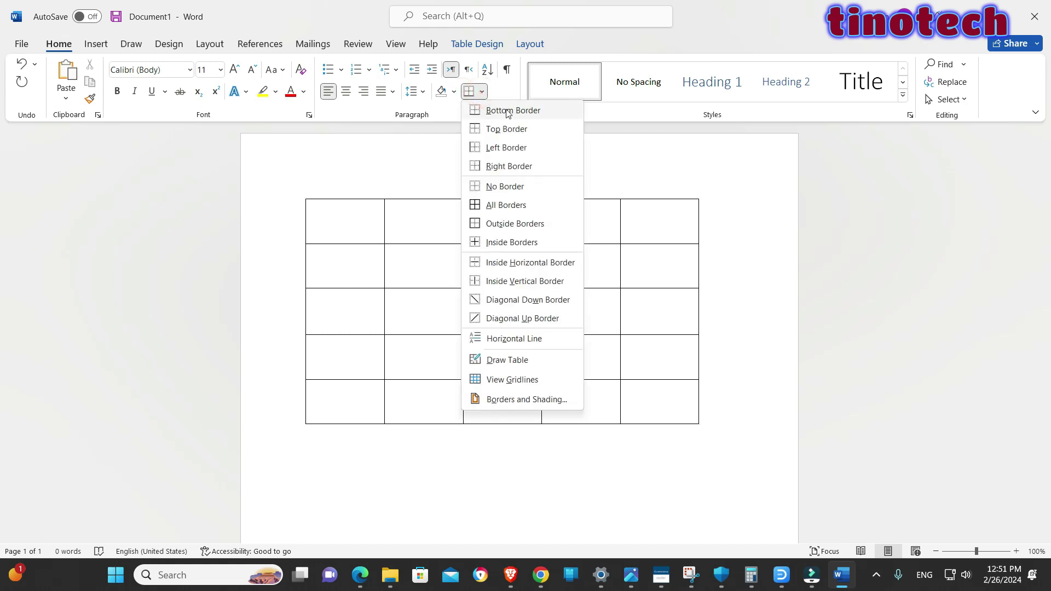
click(502, 111)
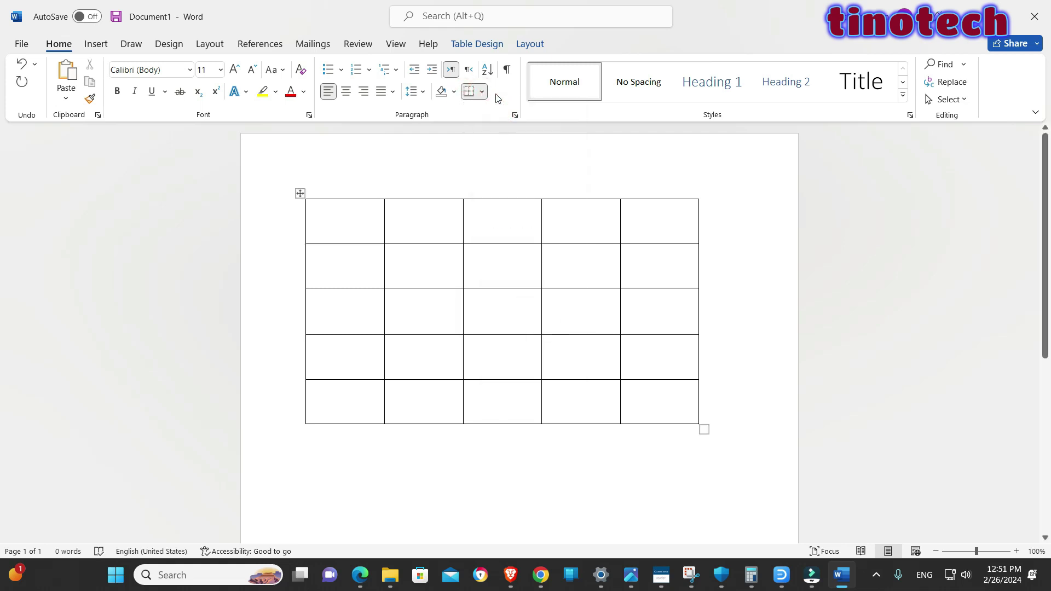
Select the whole table and apply borders to every cell from the Borders list.
click(300, 193)
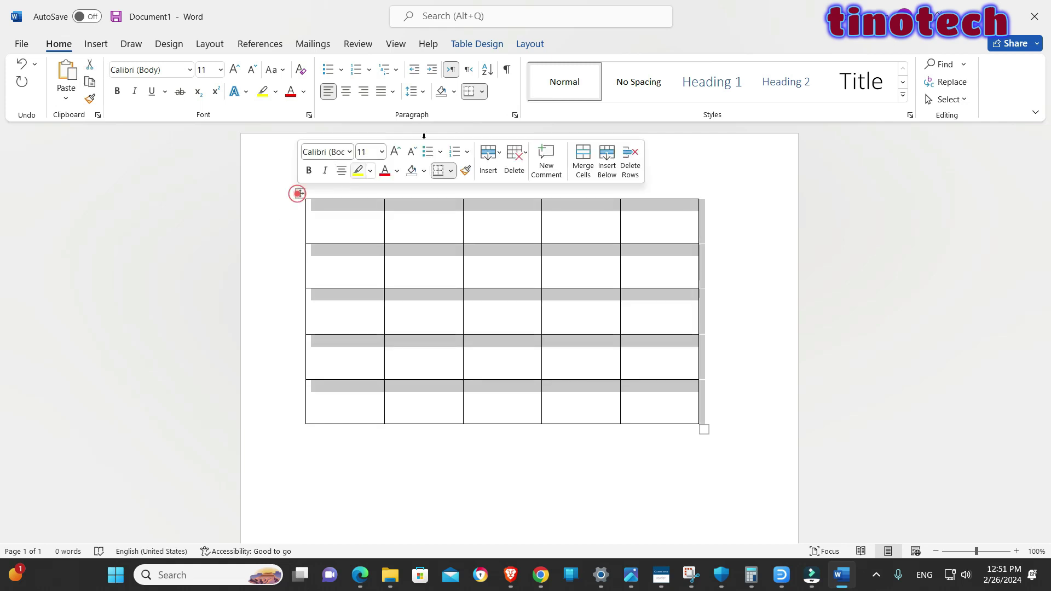
click(483, 93)
click(498, 208)
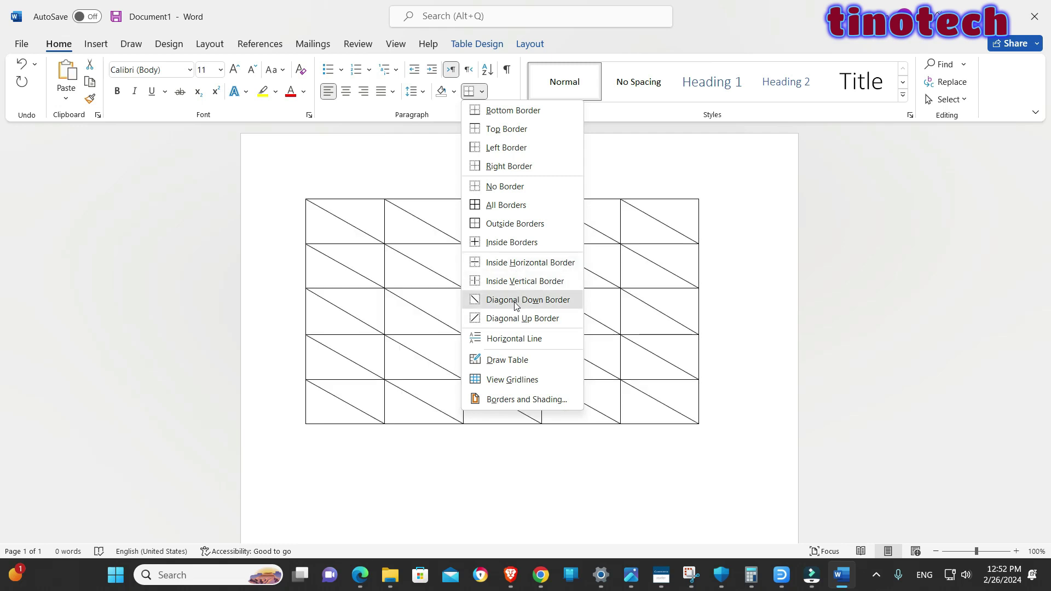
click(515, 305)
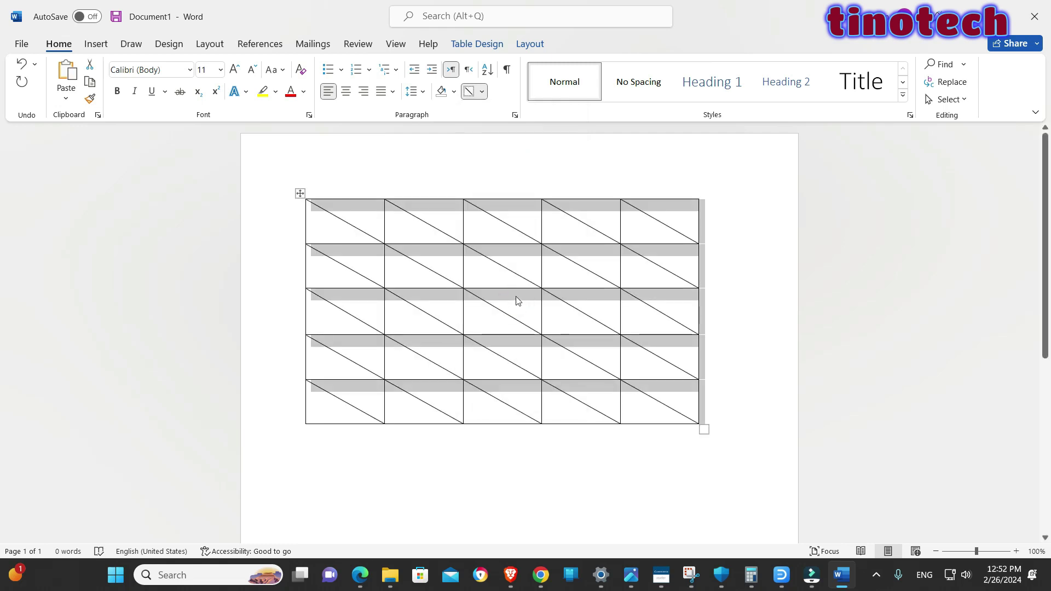
click(484, 94)
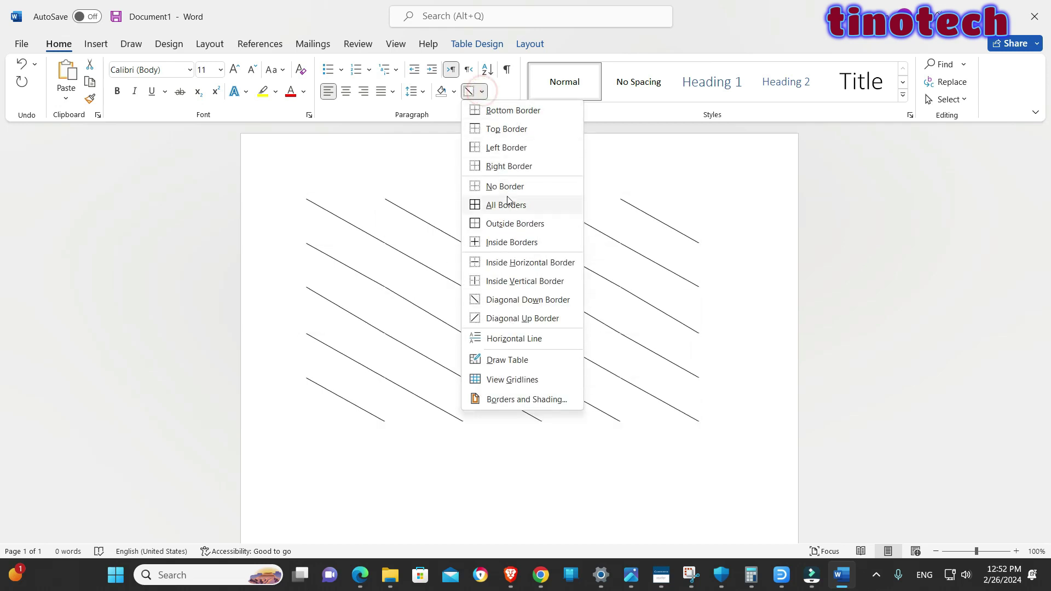
click(510, 167)
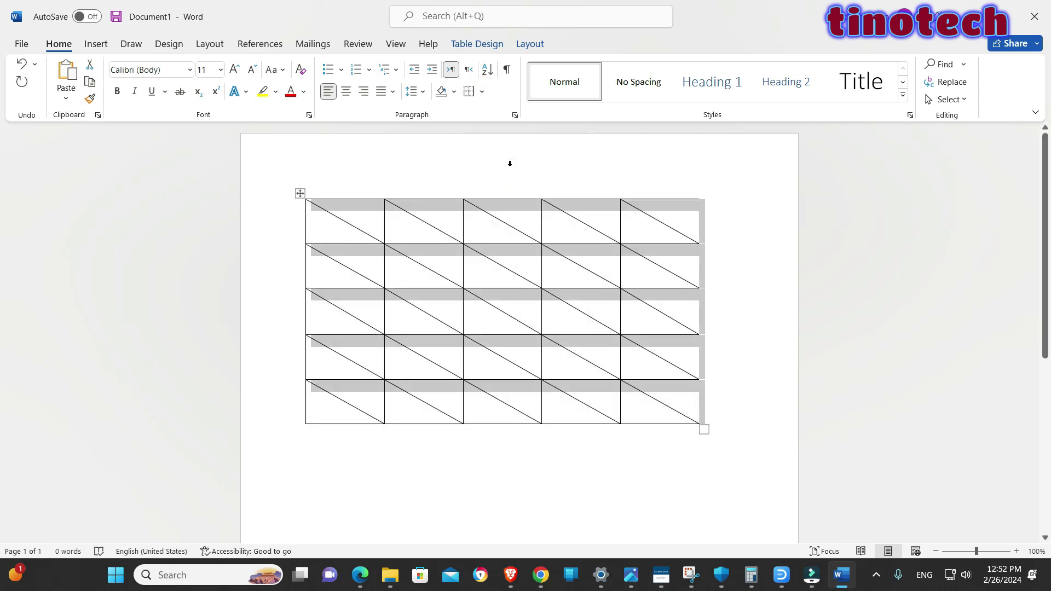
click(484, 94)
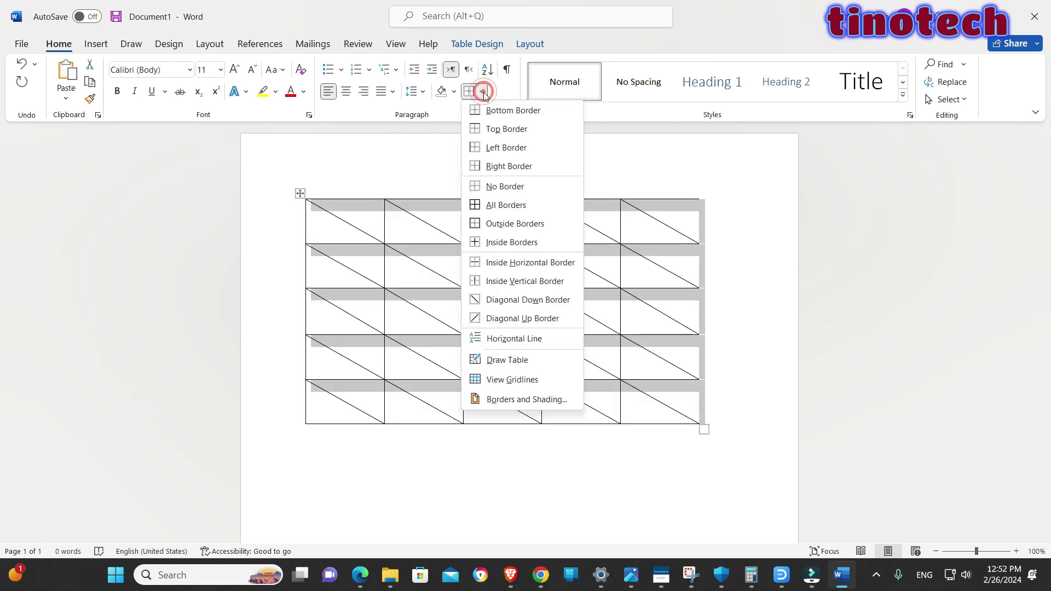
click(503, 186)
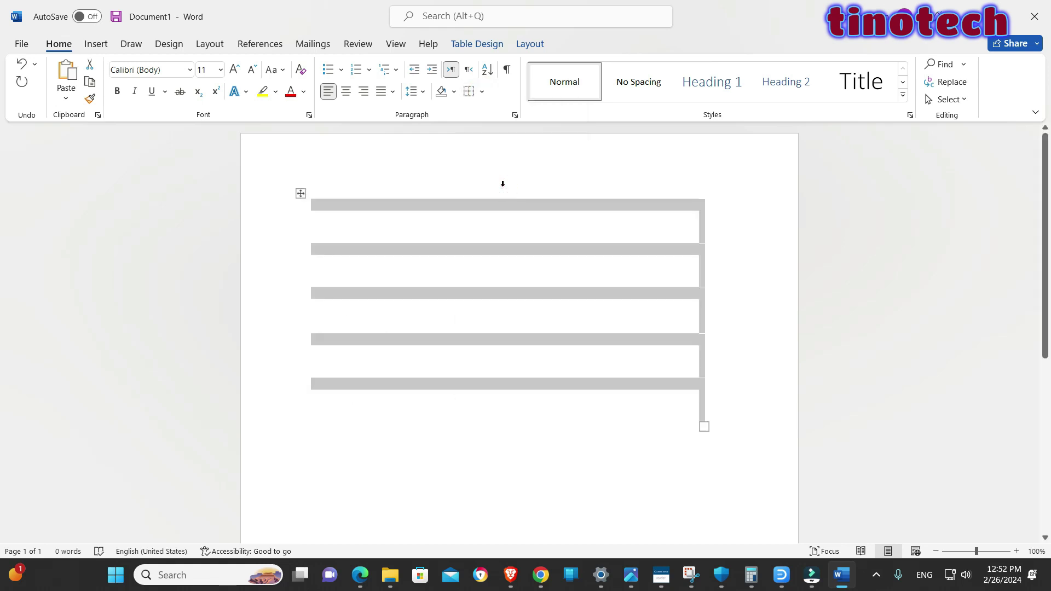
click(482, 92)
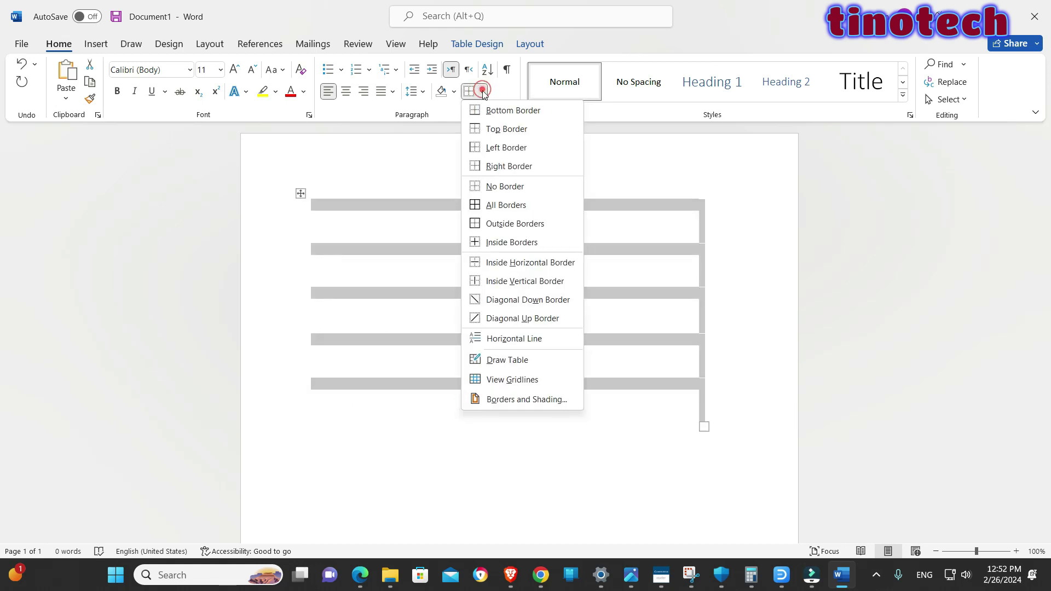
click(507, 111)
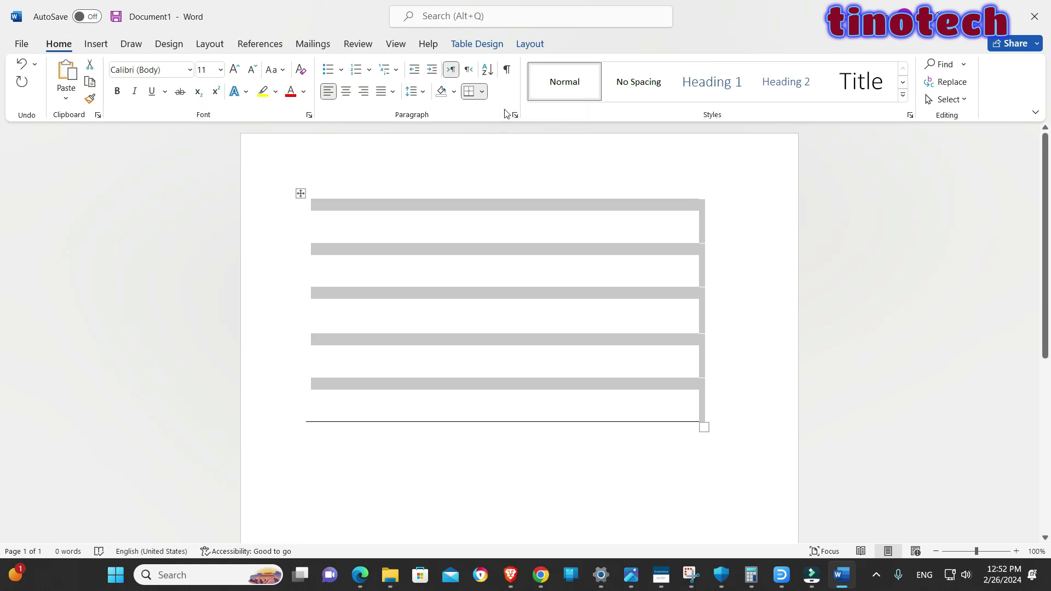
click(518, 164)
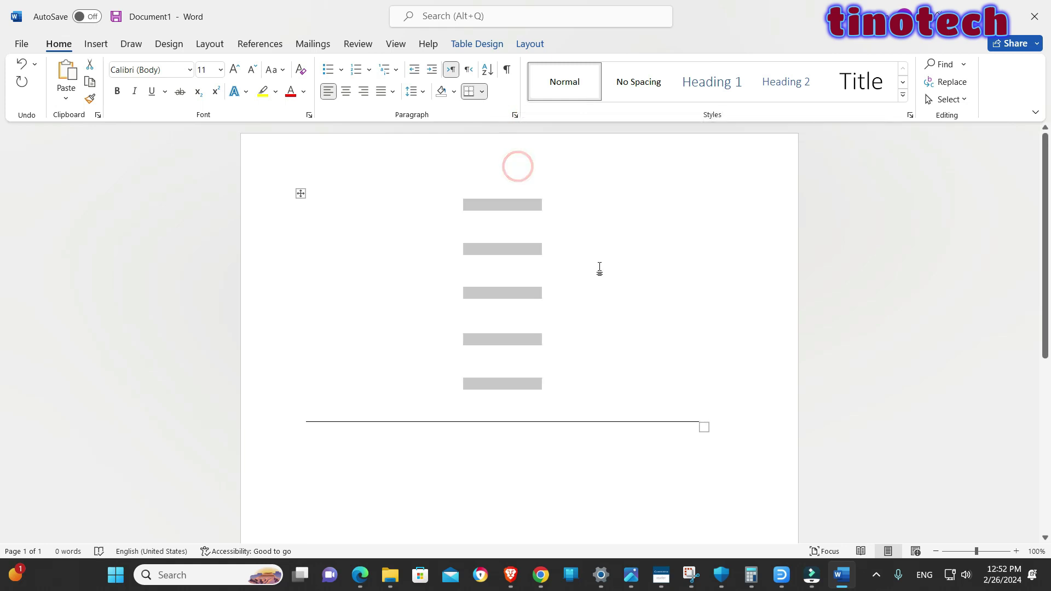
click(632, 264)
click(532, 300)
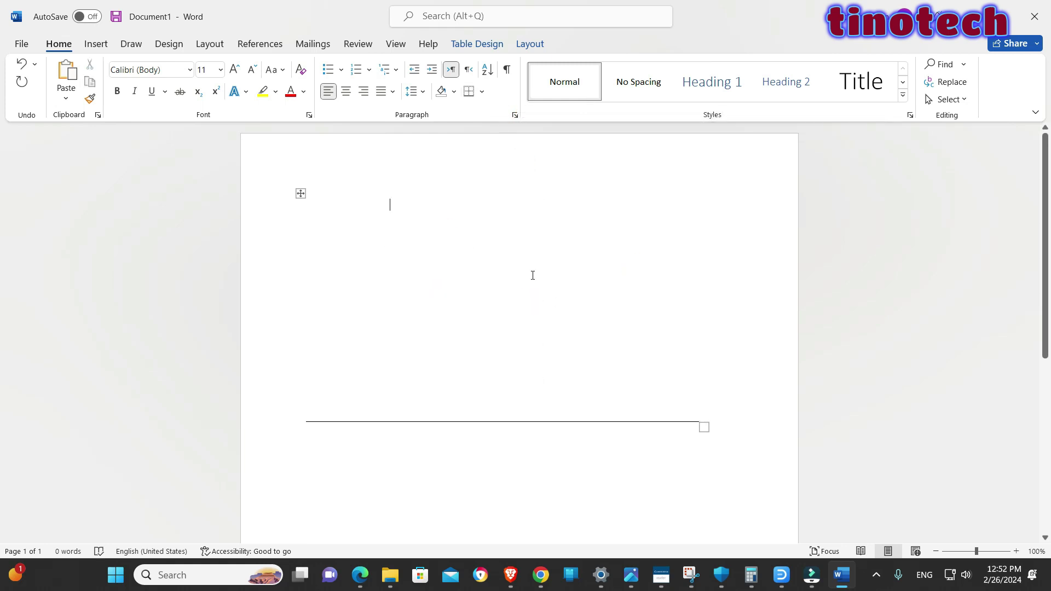
click(531, 275)
click(481, 92)
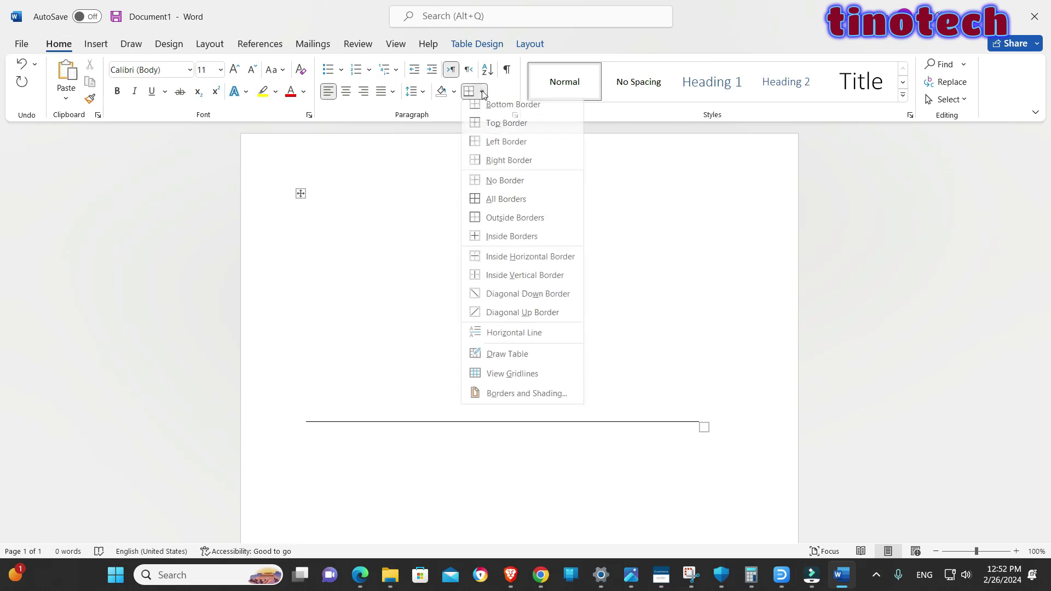
click(503, 130)
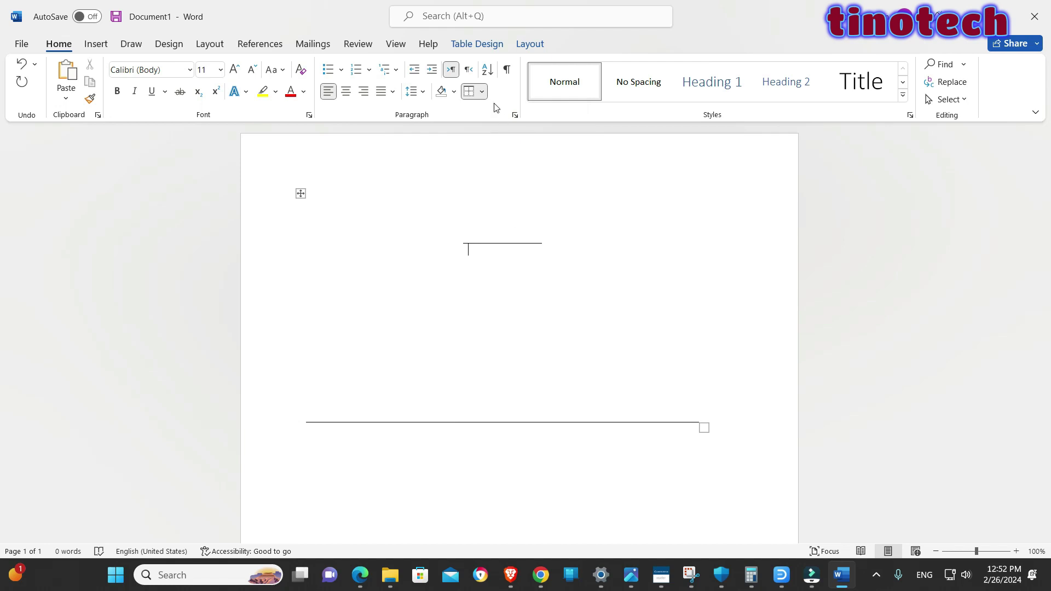
click(482, 92)
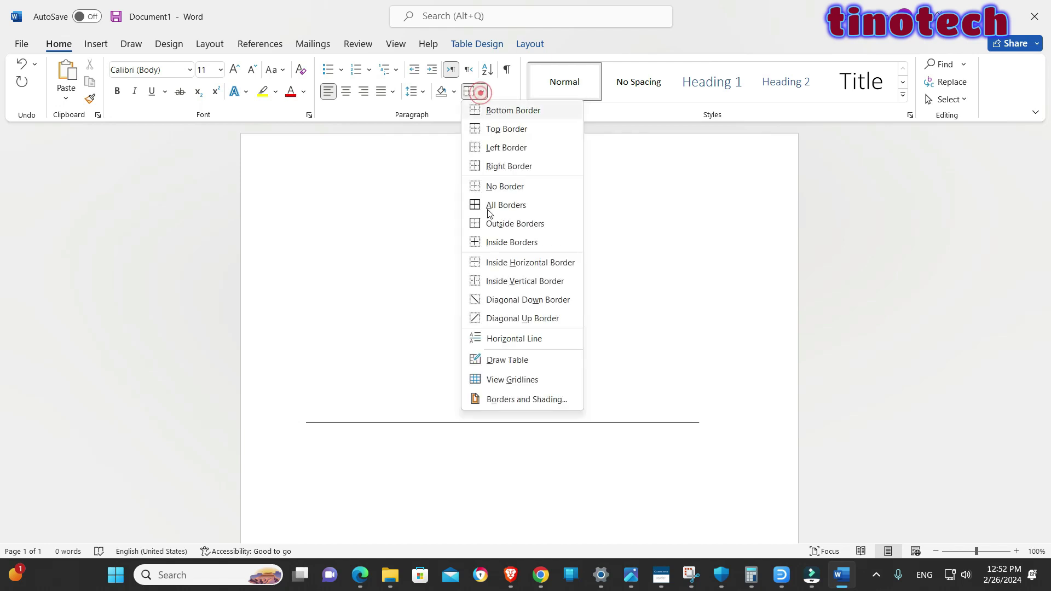
click(505, 280)
click(363, 223)
click(300, 193)
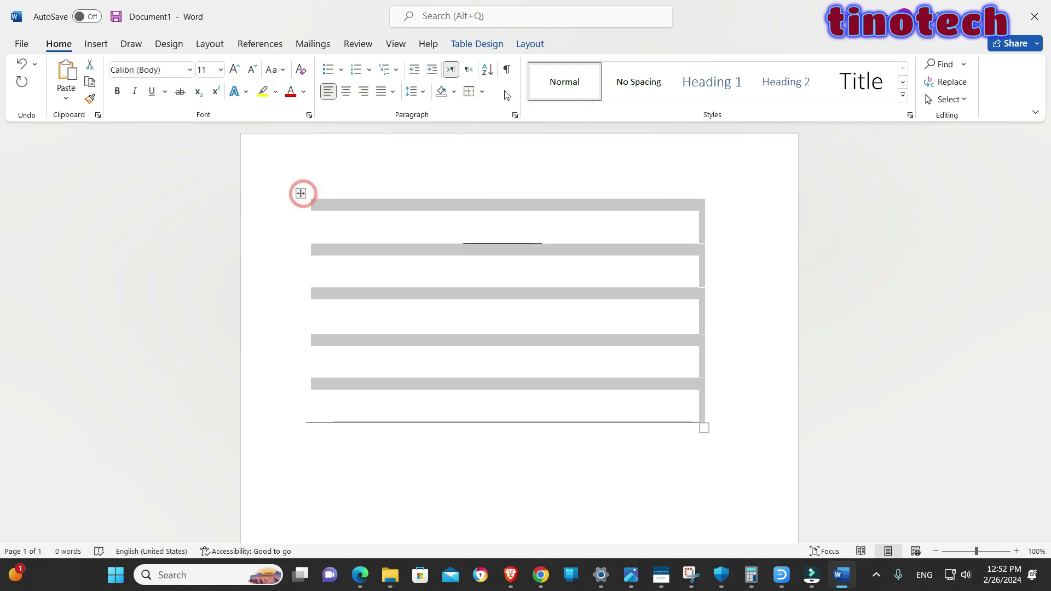
click(482, 92)
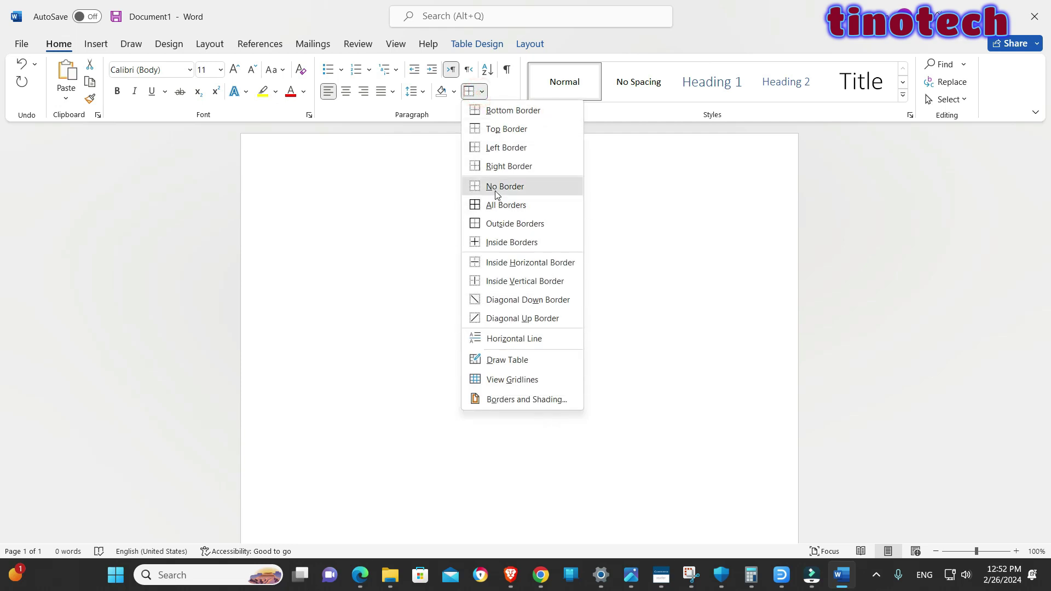
click(496, 187)
click(482, 92)
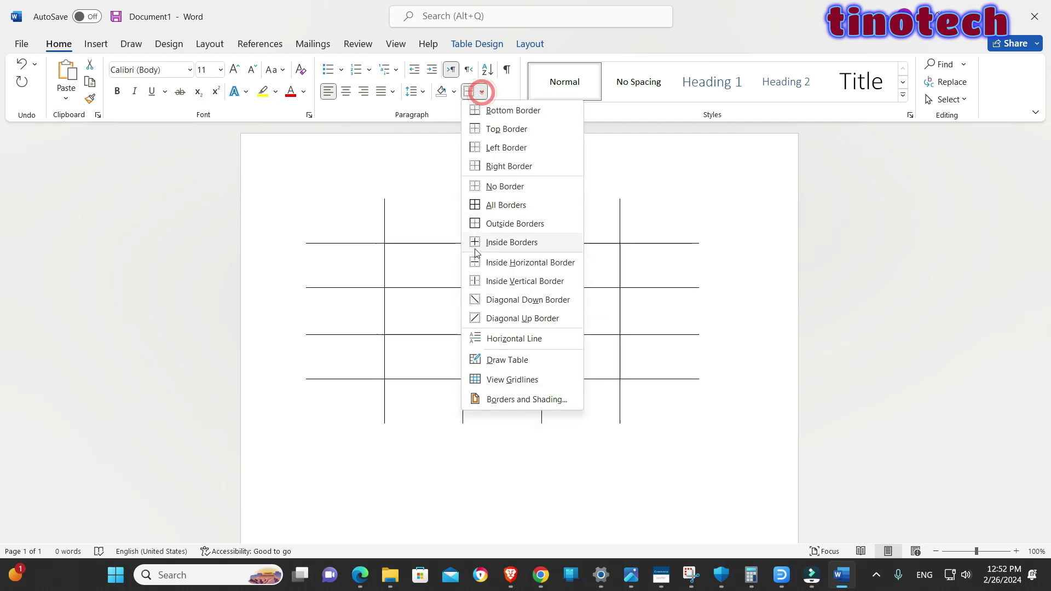
click(504, 205)
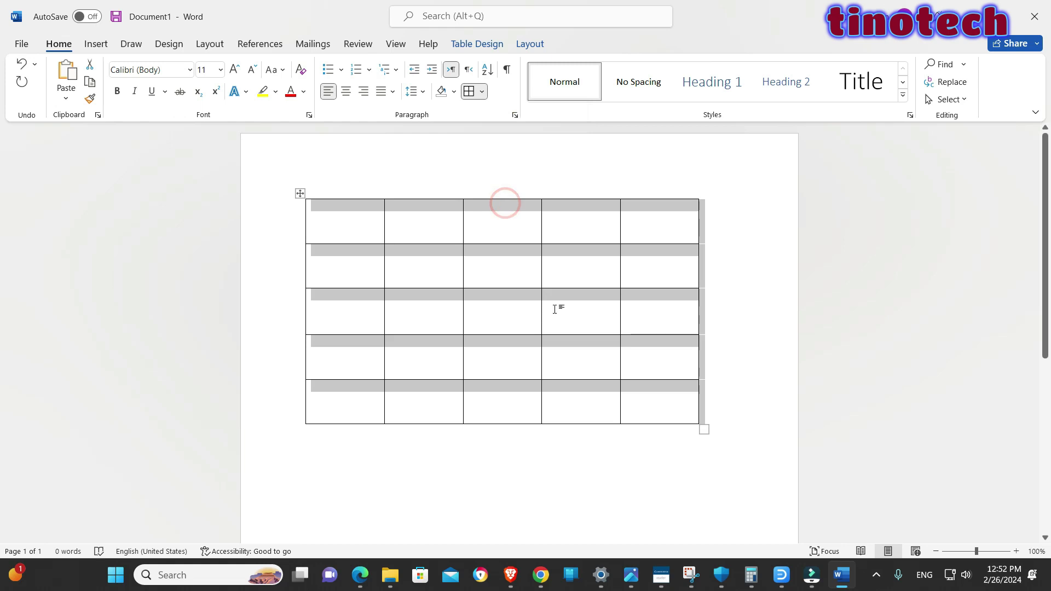
click(572, 302)
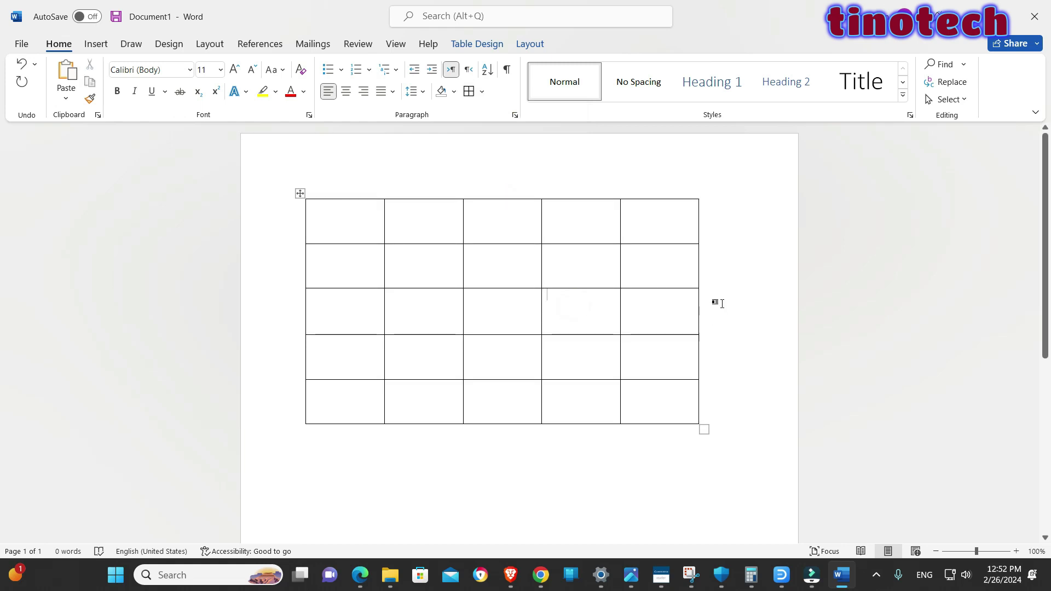
click(482, 91)
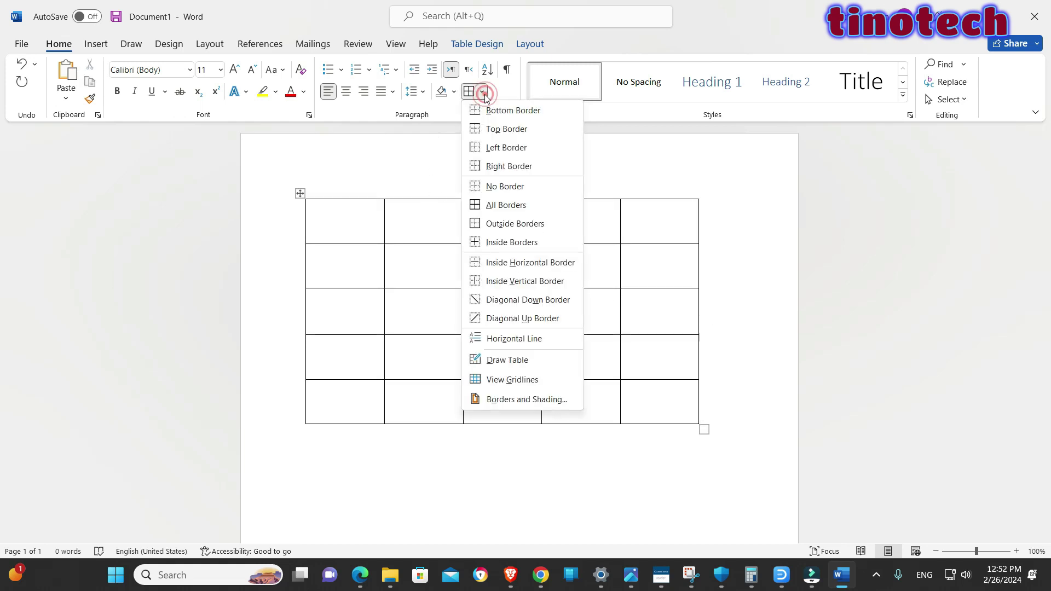
In Borders and Shading, give the table a thick 3 pt border line style.
click(510, 400)
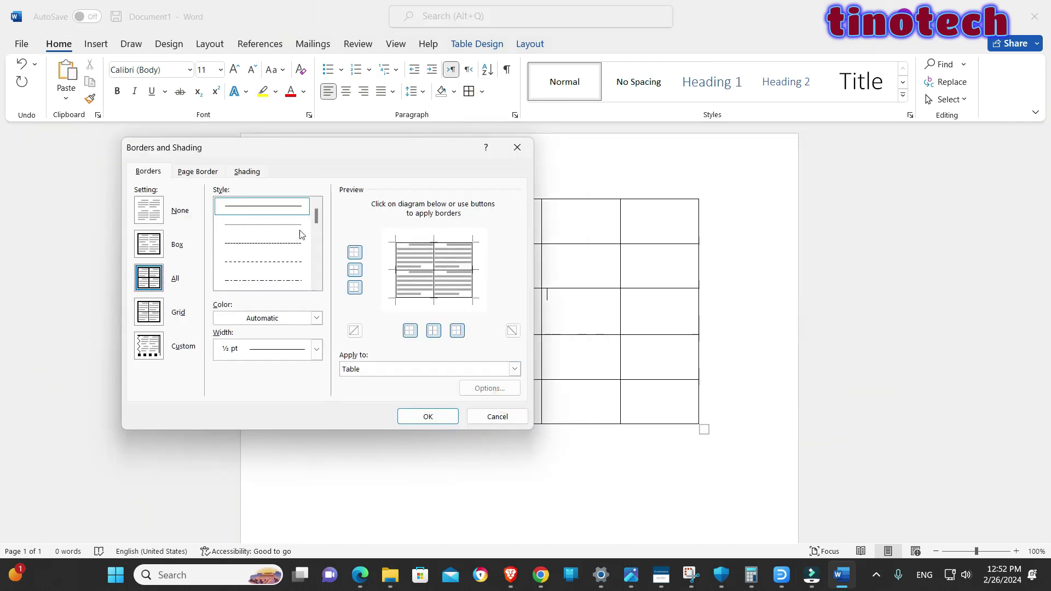
drag(316, 217, 318, 242)
click(288, 234)
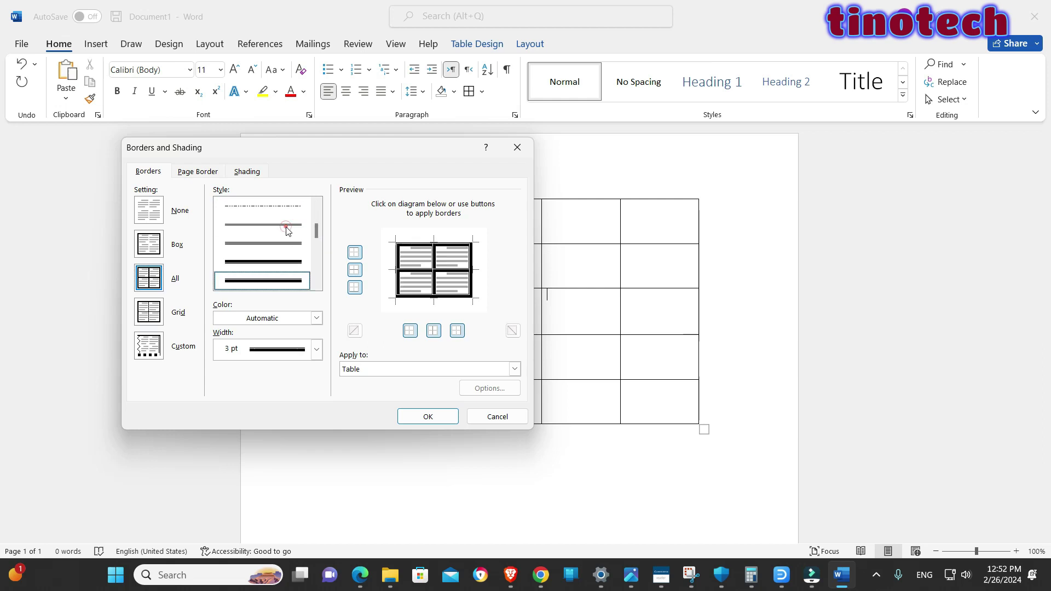
click(444, 418)
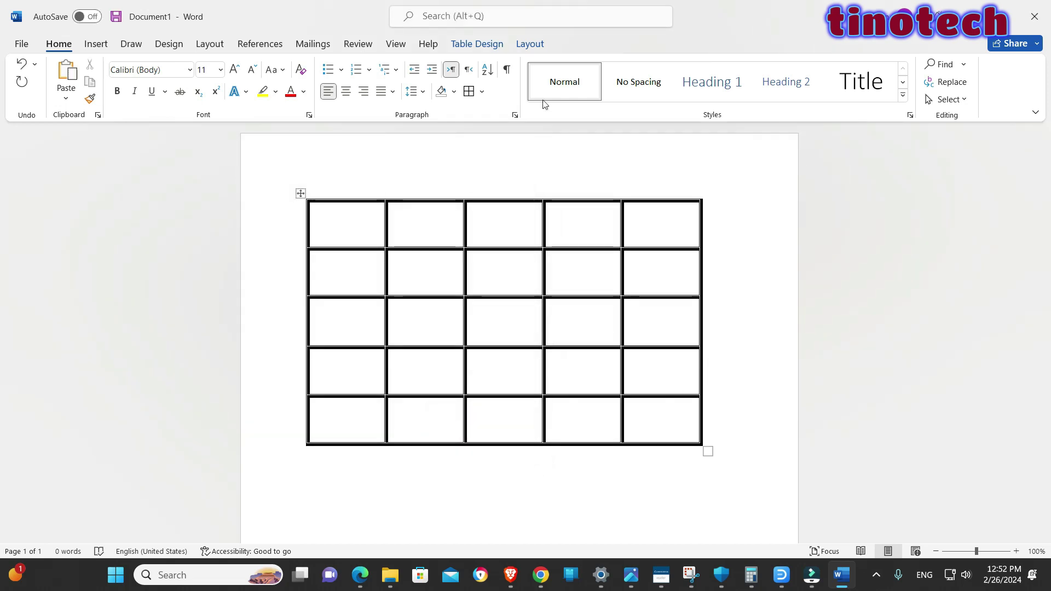
Change the table's border style to a double line in Borders and Shading.
click(482, 91)
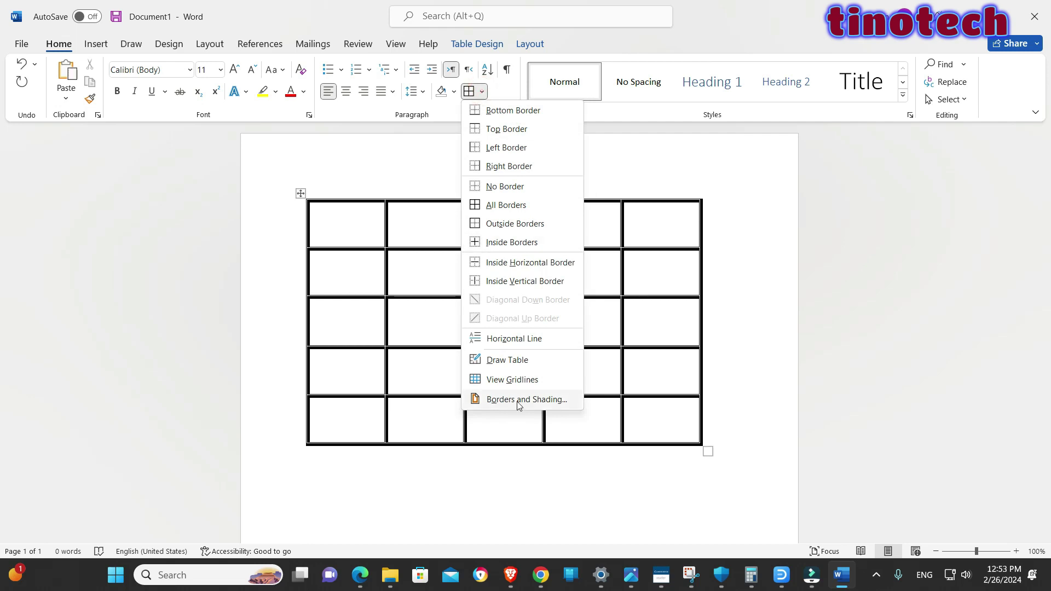
click(509, 401)
click(264, 243)
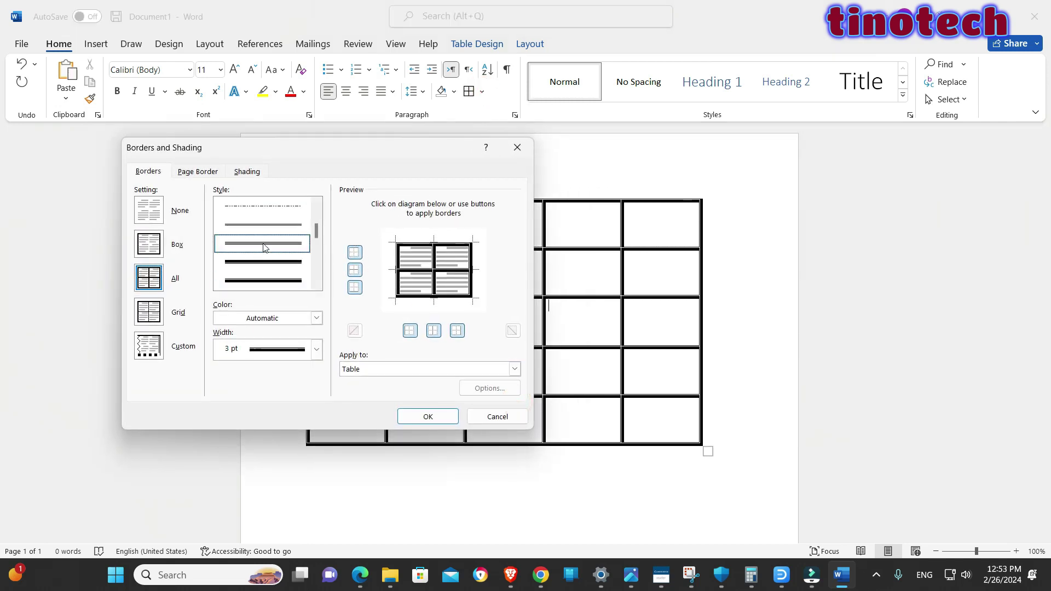
click(437, 413)
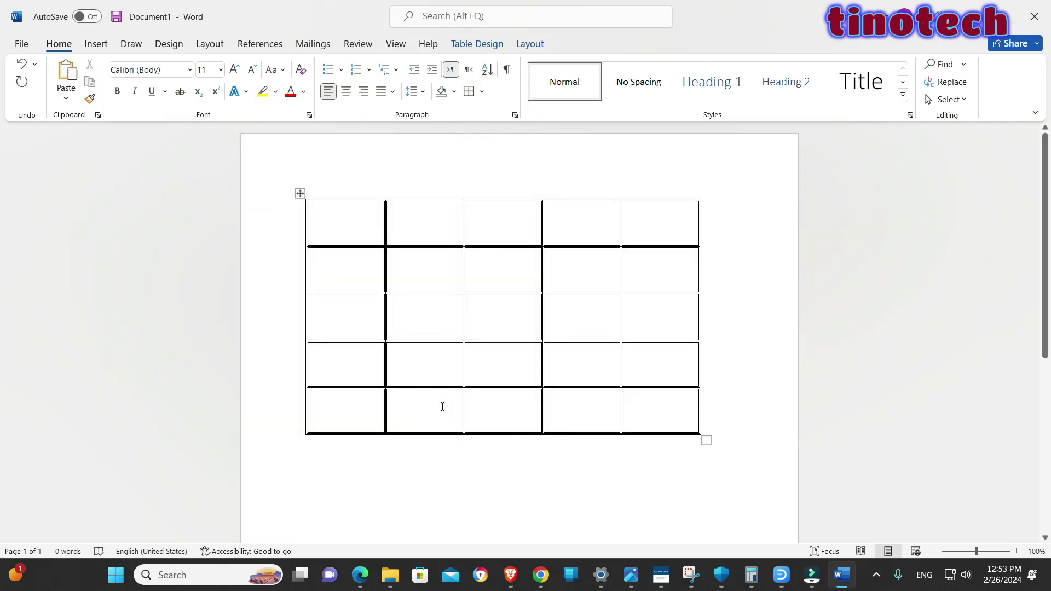
Set the table borders to the Grid setting in a pale gold colour.
click(481, 92)
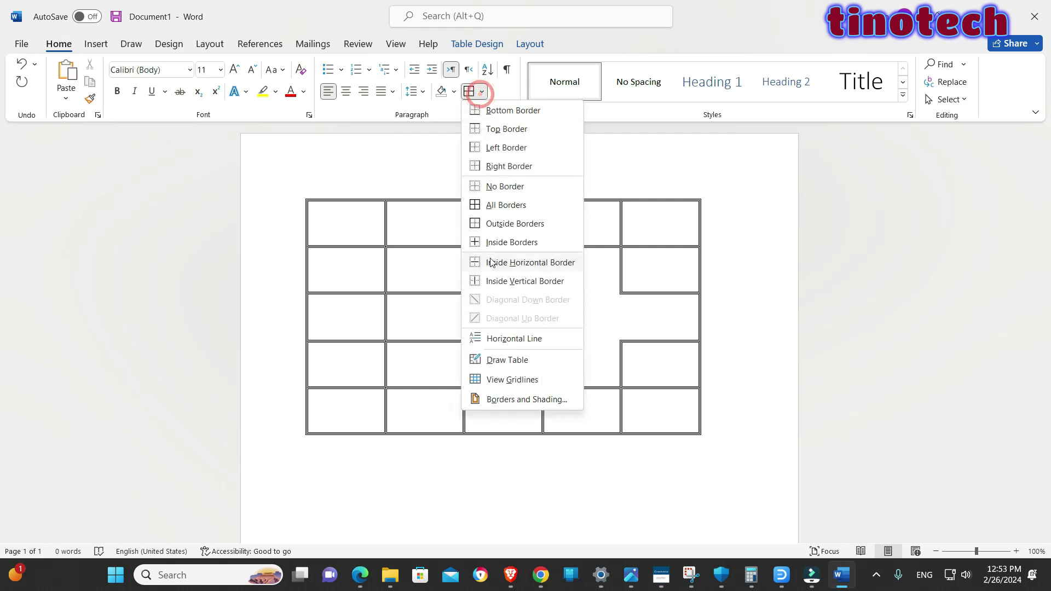
click(517, 399)
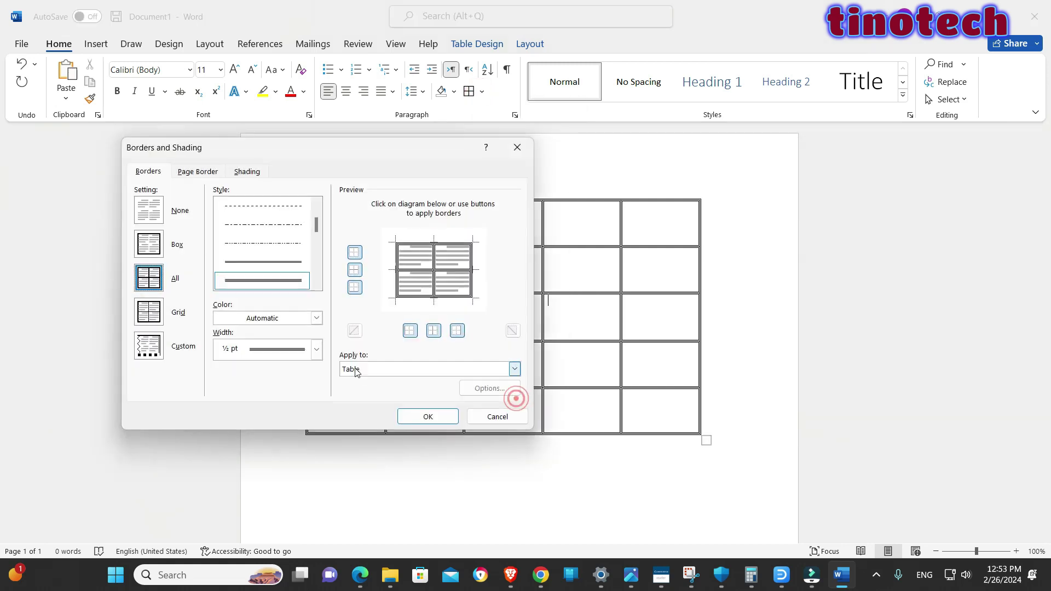
scroll(273, 259, down, 5)
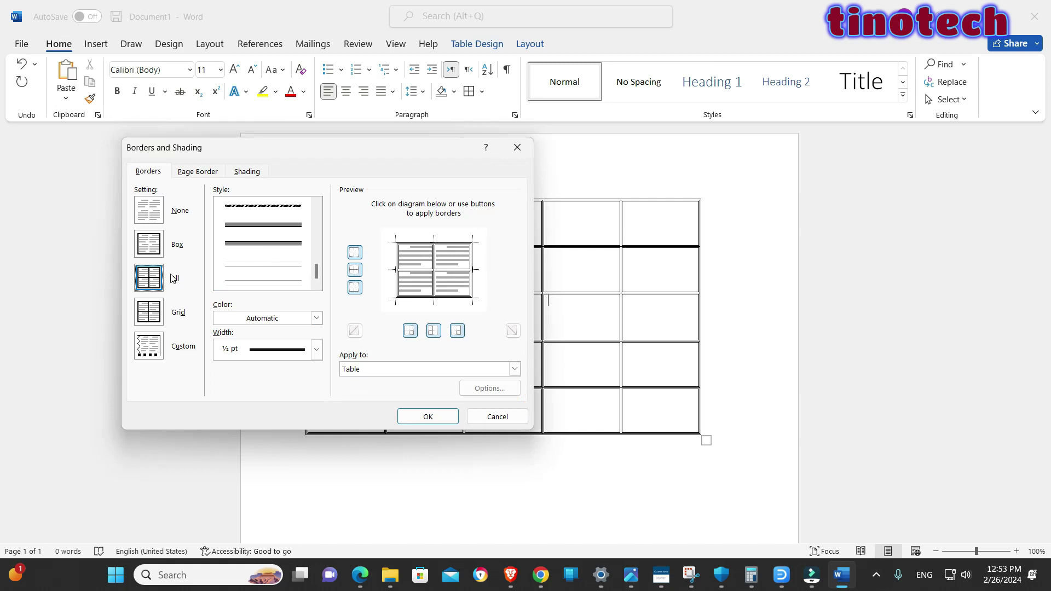
click(153, 318)
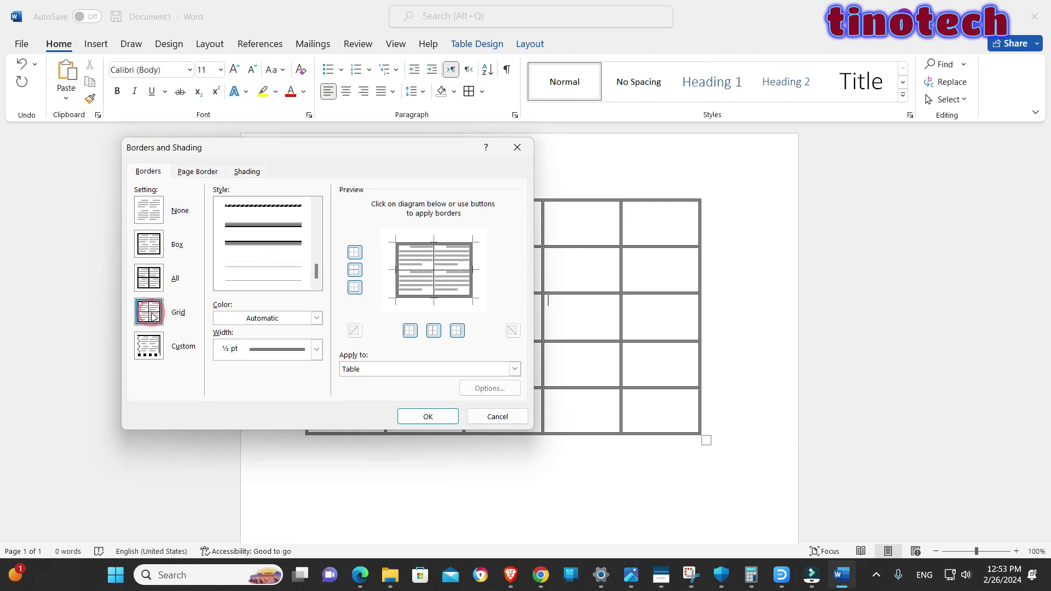
click(316, 319)
click(296, 399)
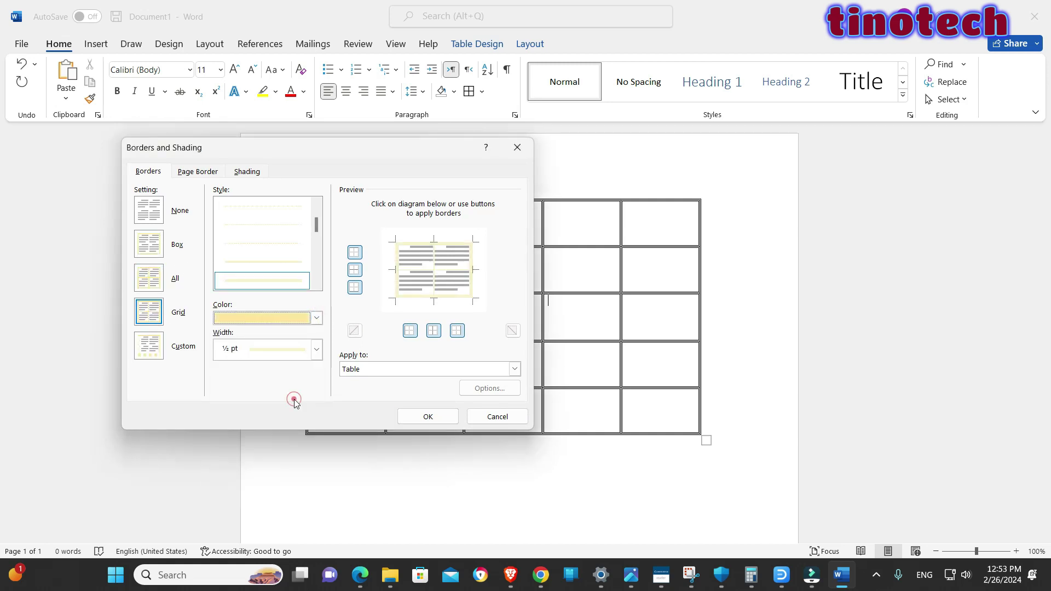
click(433, 416)
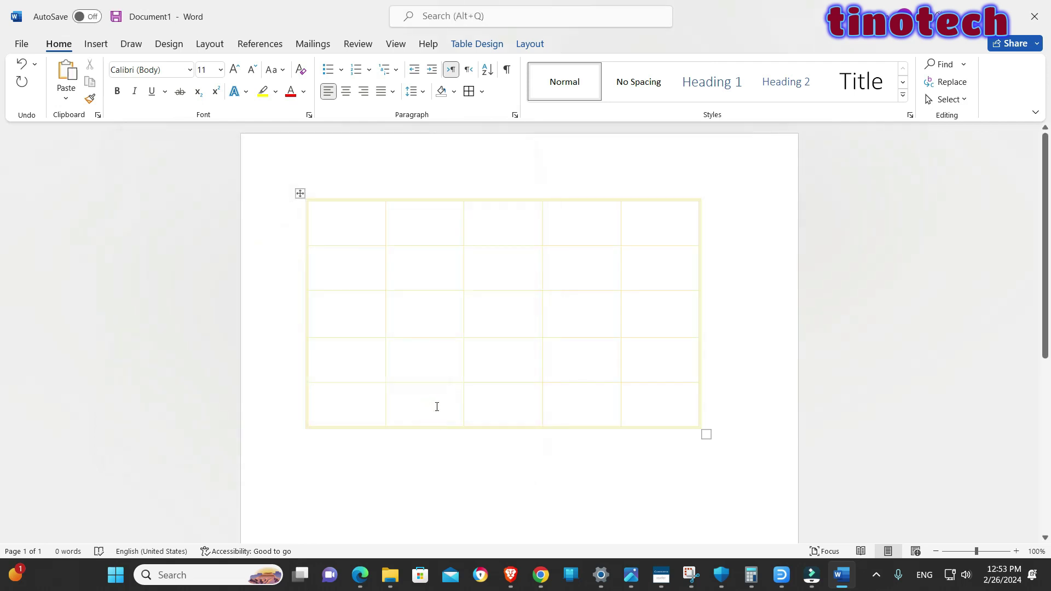
Change the table's border colour to red.
click(482, 91)
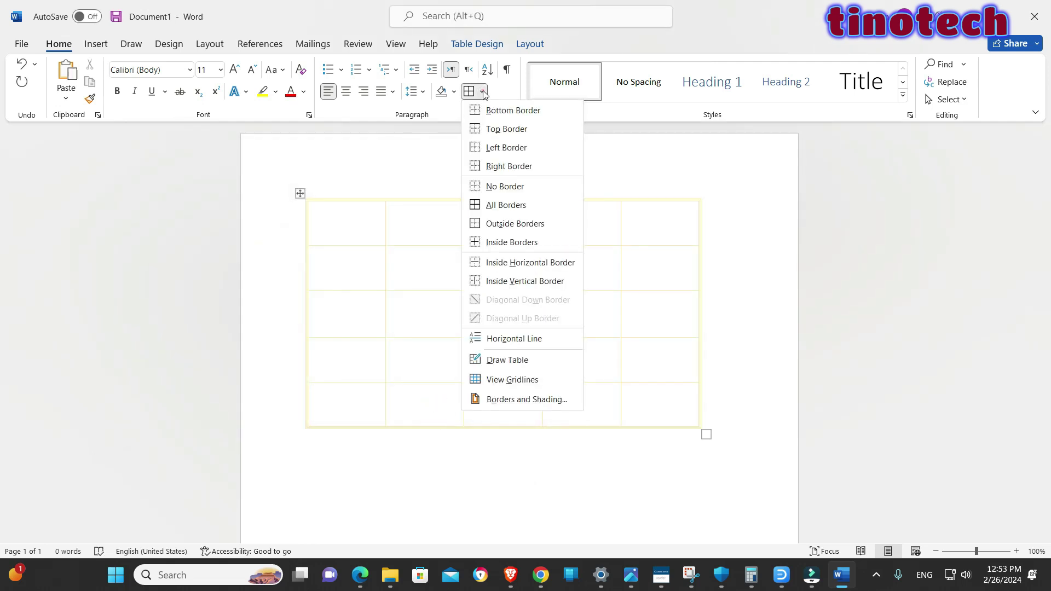
click(523, 403)
click(316, 318)
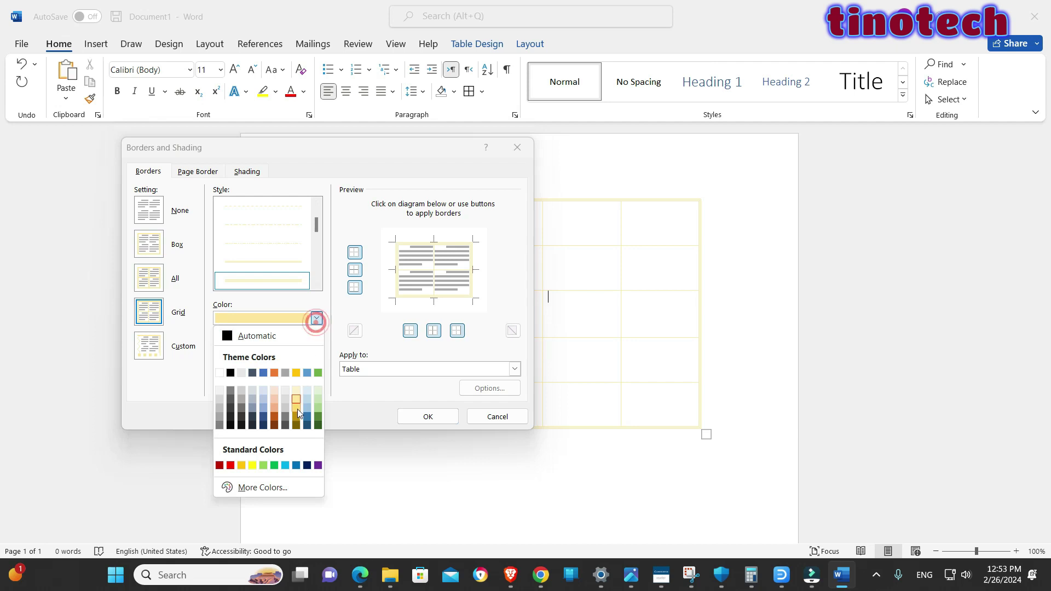
click(230, 464)
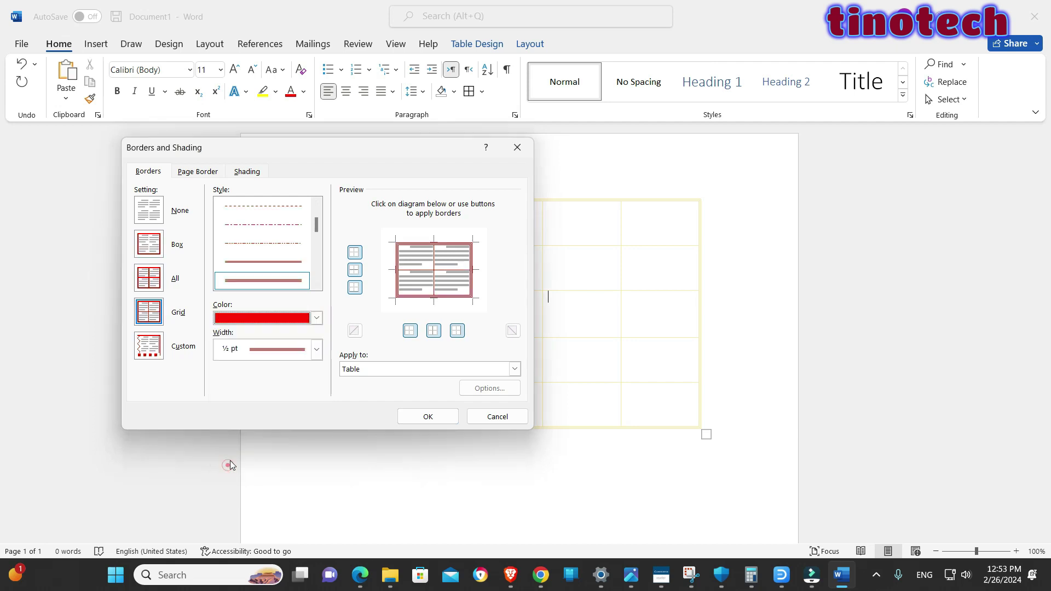
click(441, 417)
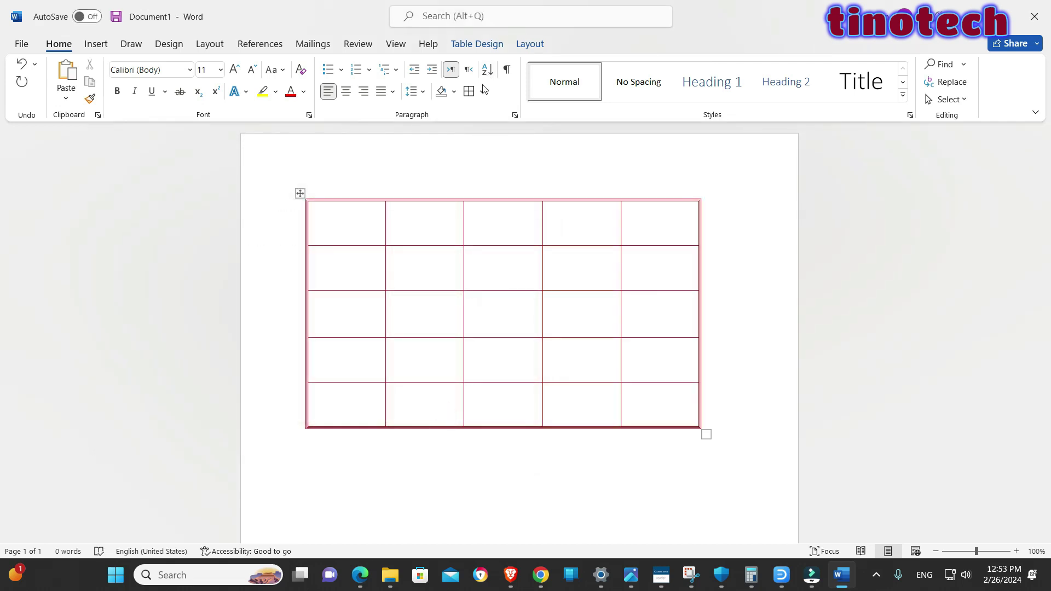
Give the borders a hatched red line style, then shrink the table to compact rows.
click(481, 92)
click(498, 394)
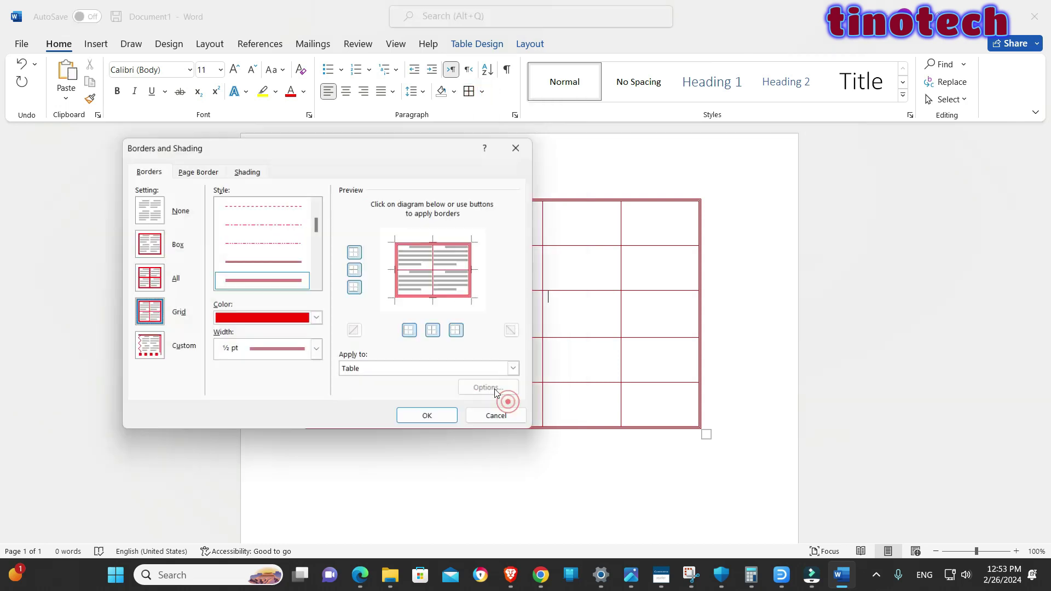
scroll(261, 285, down, 3)
scroll(264, 282, up, 1)
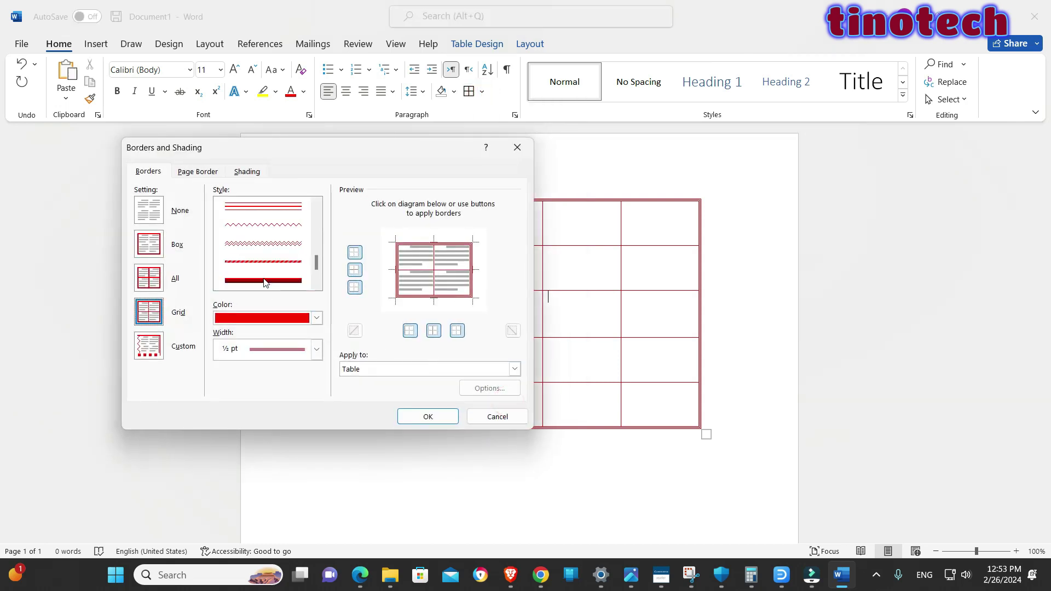
click(270, 262)
click(428, 417)
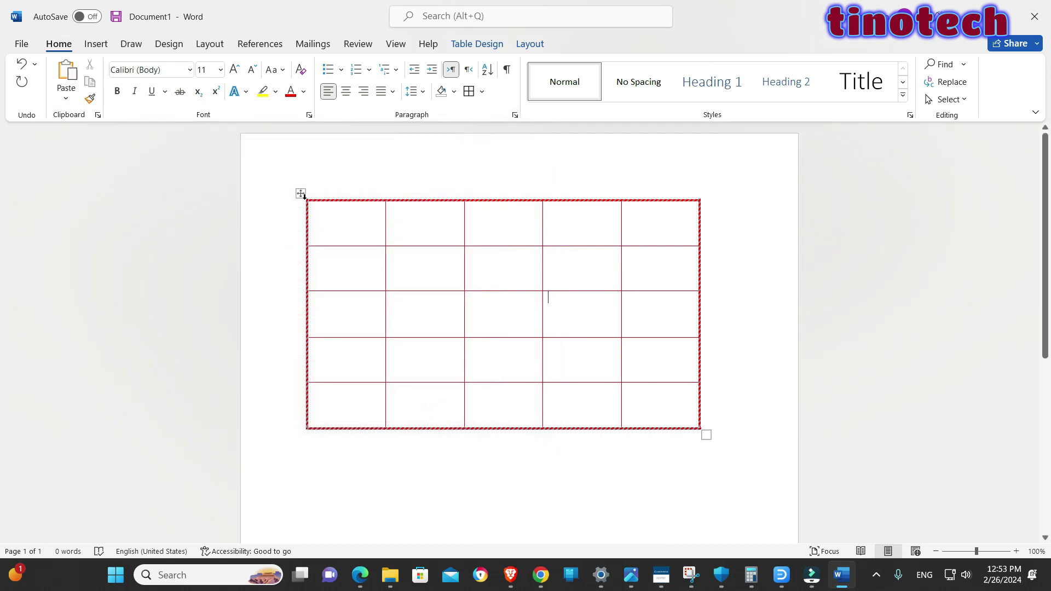
drag(706, 434, 444, 267)
Draw a larger single-cell table below the small one using Draw Table.
click(474, 266)
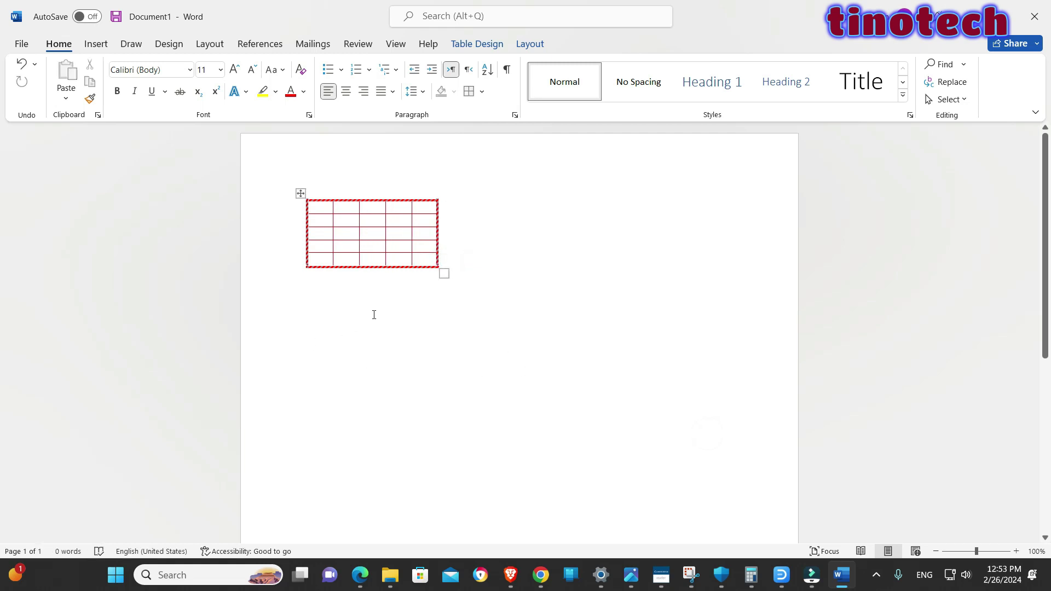
click(103, 47)
click(107, 91)
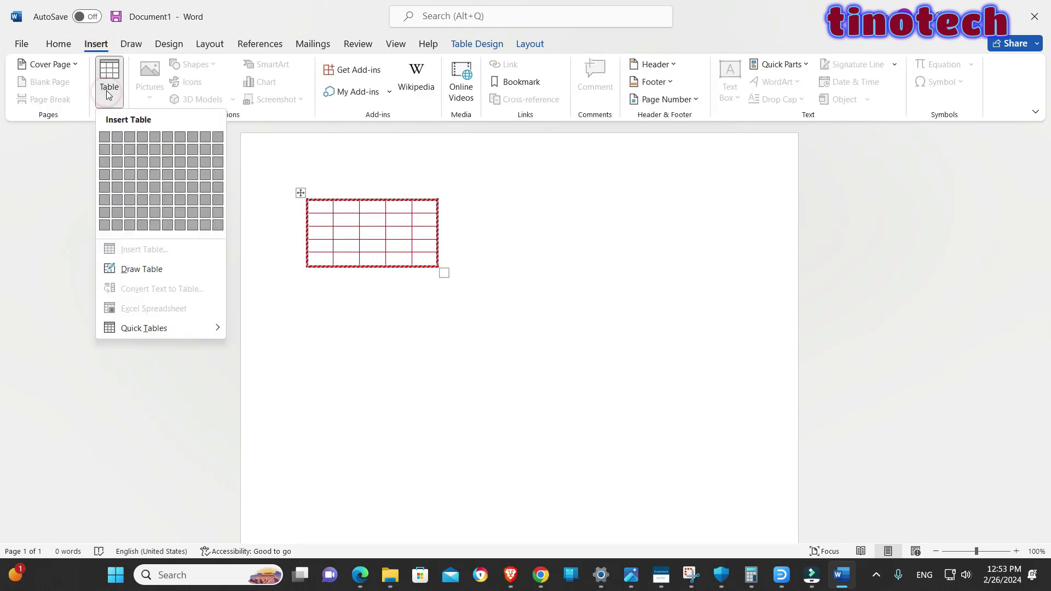
click(142, 270)
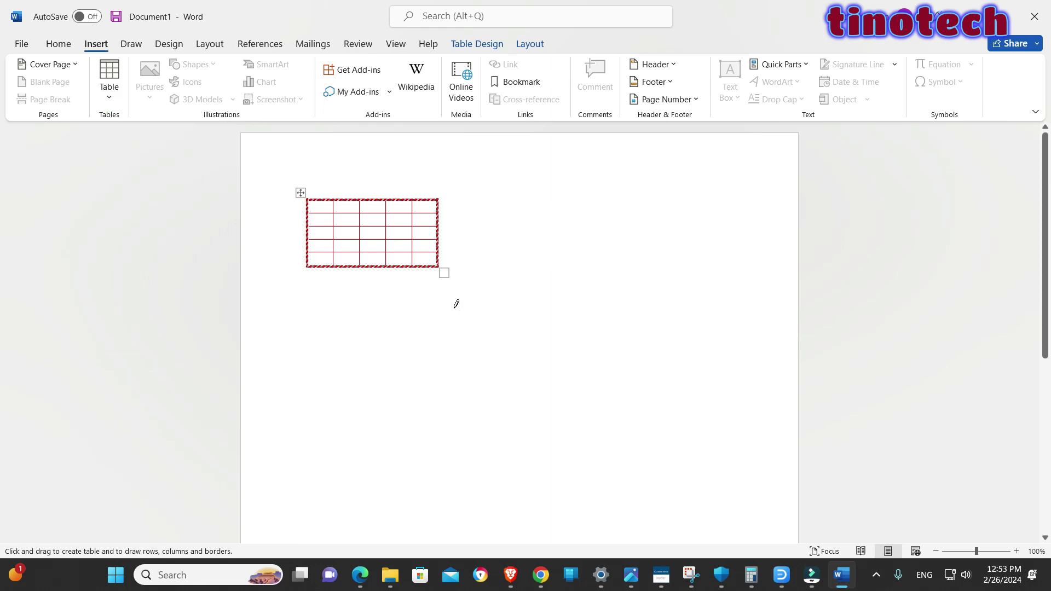
mouse_move(443, 308)
mouse_down()
mouse_move(734, 329)
mouse_move(756, 413)
mouse_move(757, 480)
mouse_up()
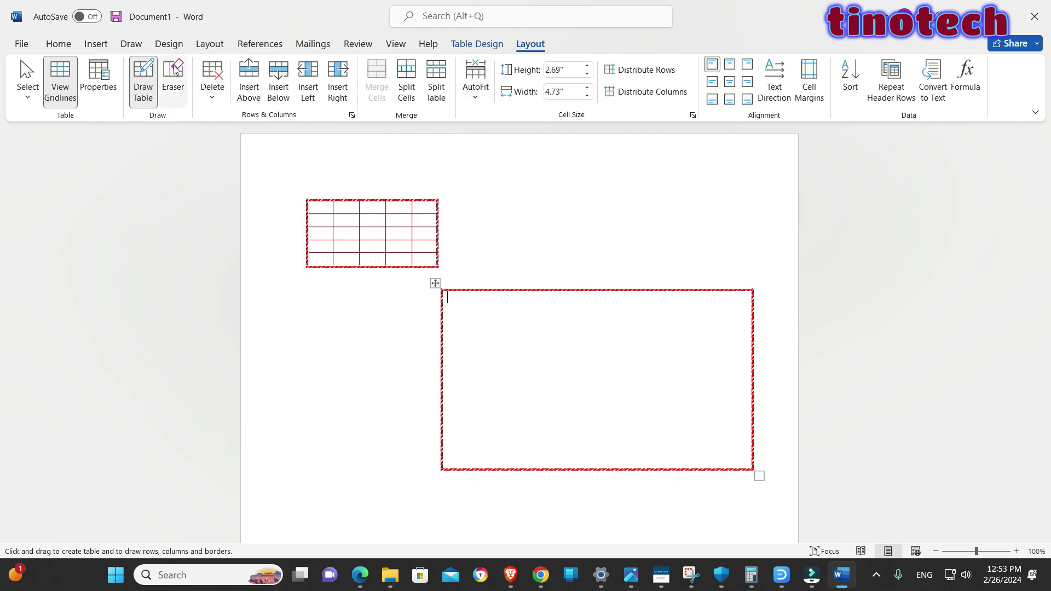
click(58, 44)
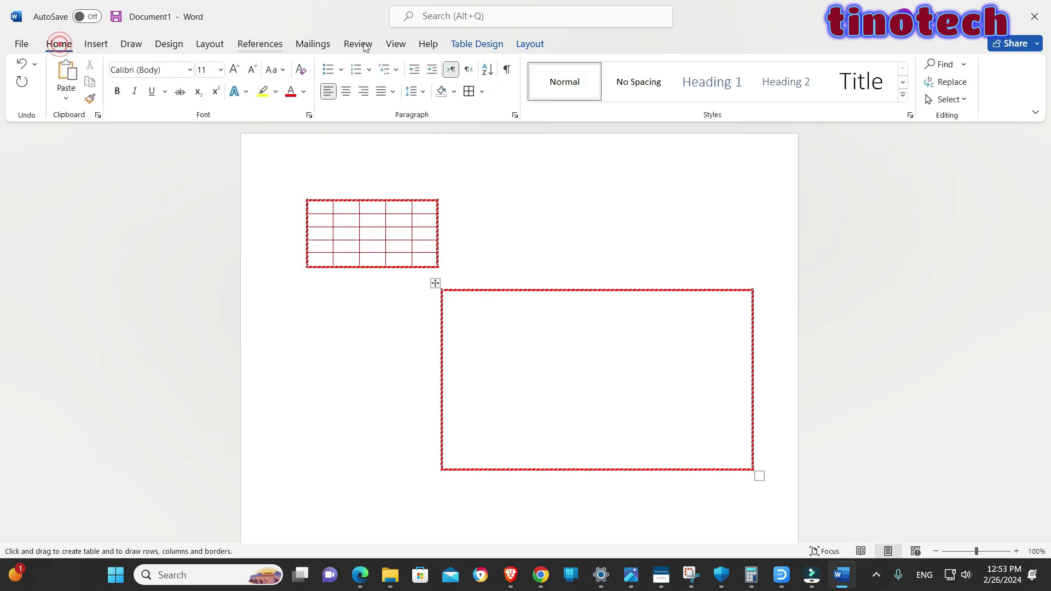
Apply No Border to the large drawn table.
click(482, 92)
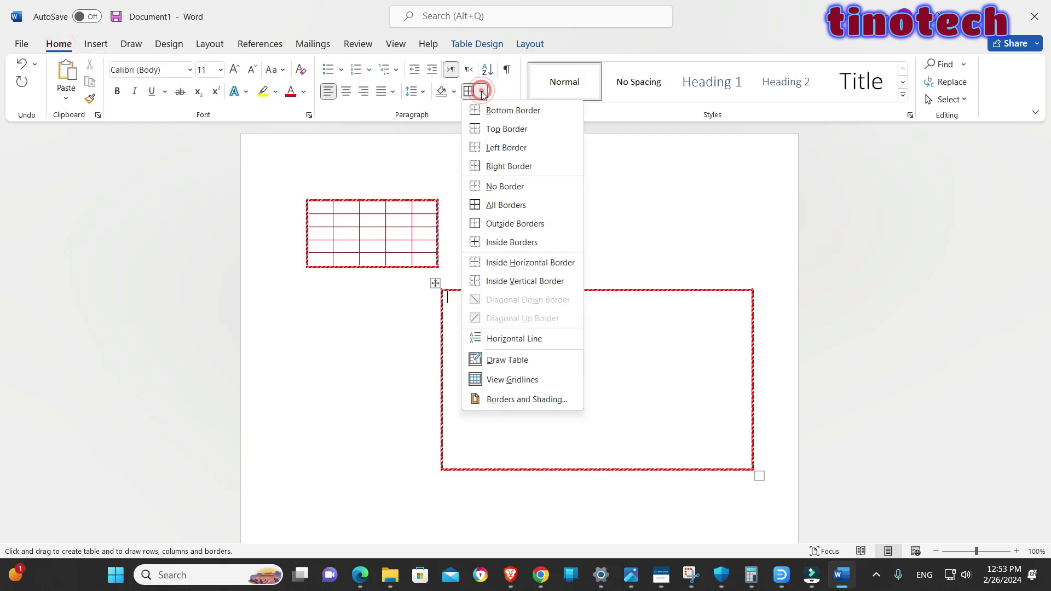
click(501, 187)
click(585, 272)
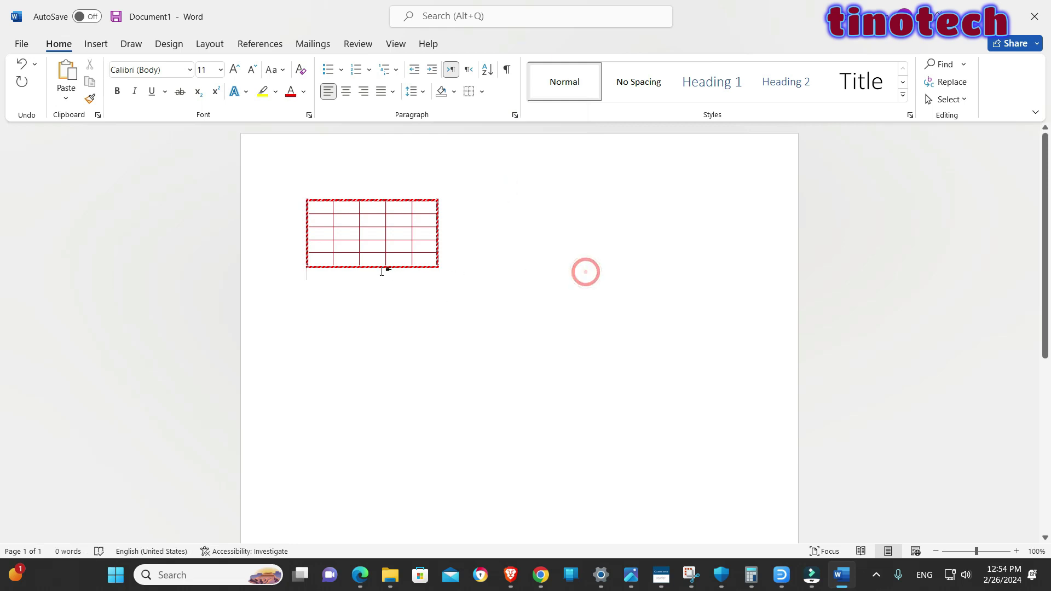
Select the small table and undo five times until the page is empty.
click(301, 195)
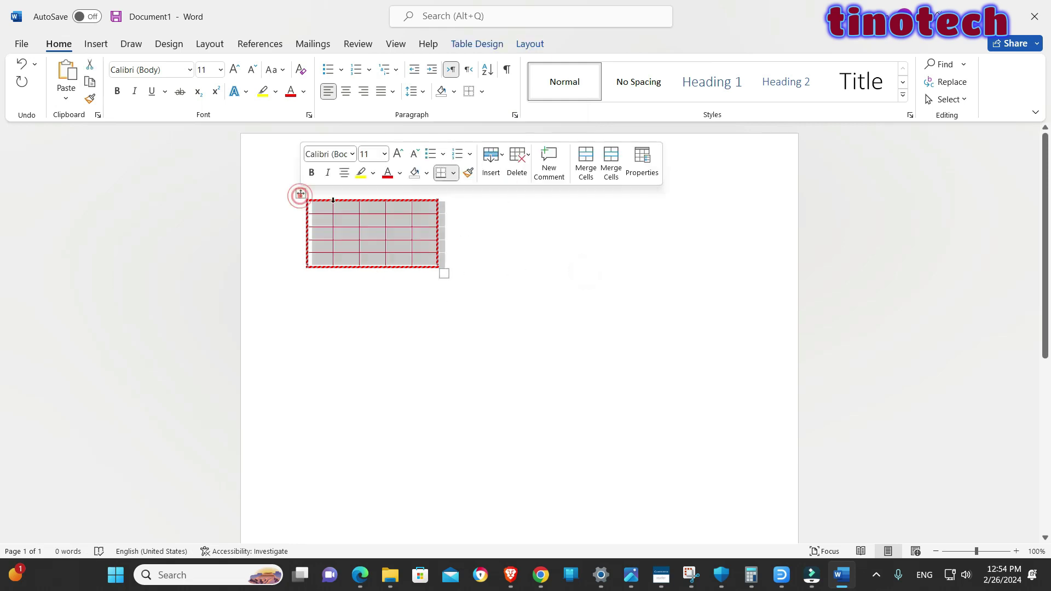
click(22, 64)
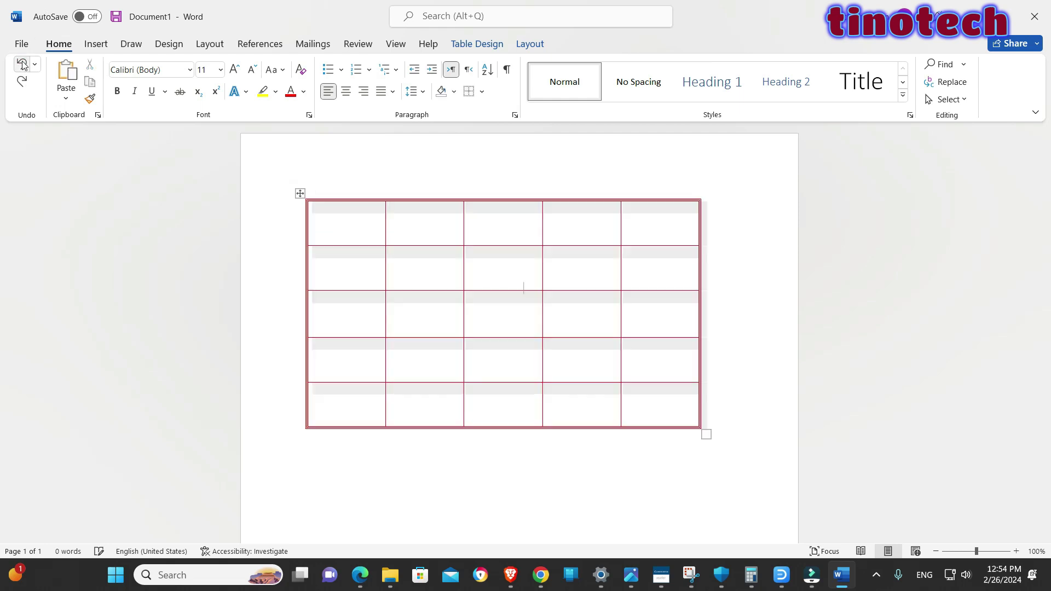
click(21, 64)
click(22, 64)
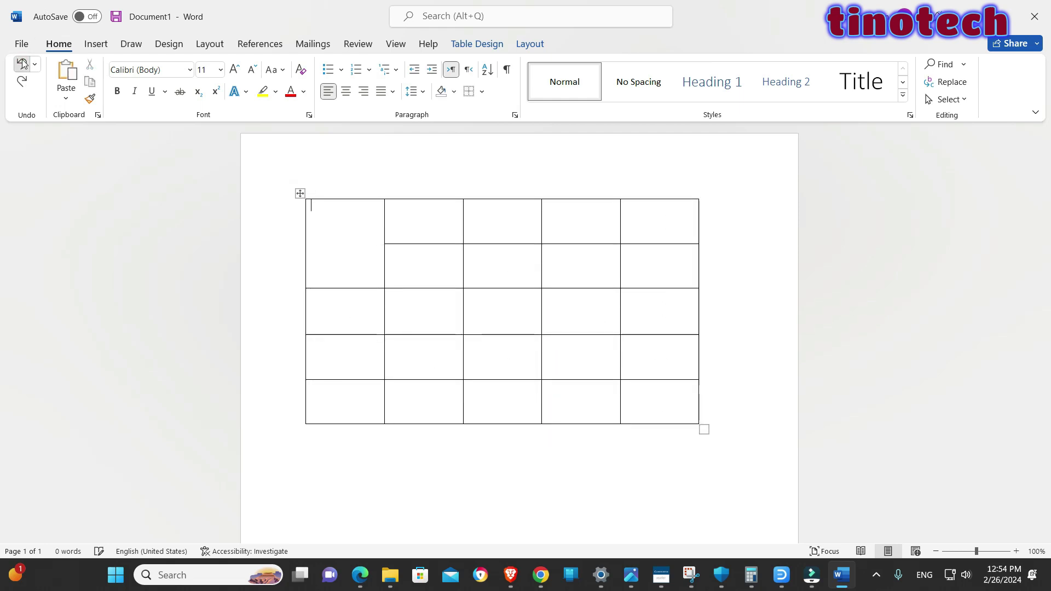
click(21, 64)
click(22, 64)
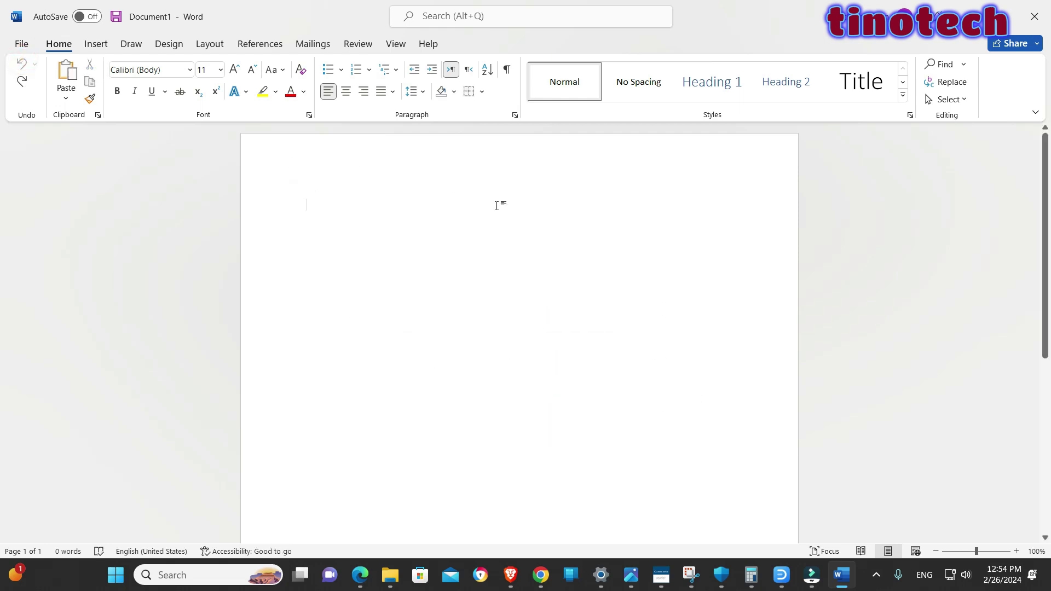
click(99, 44)
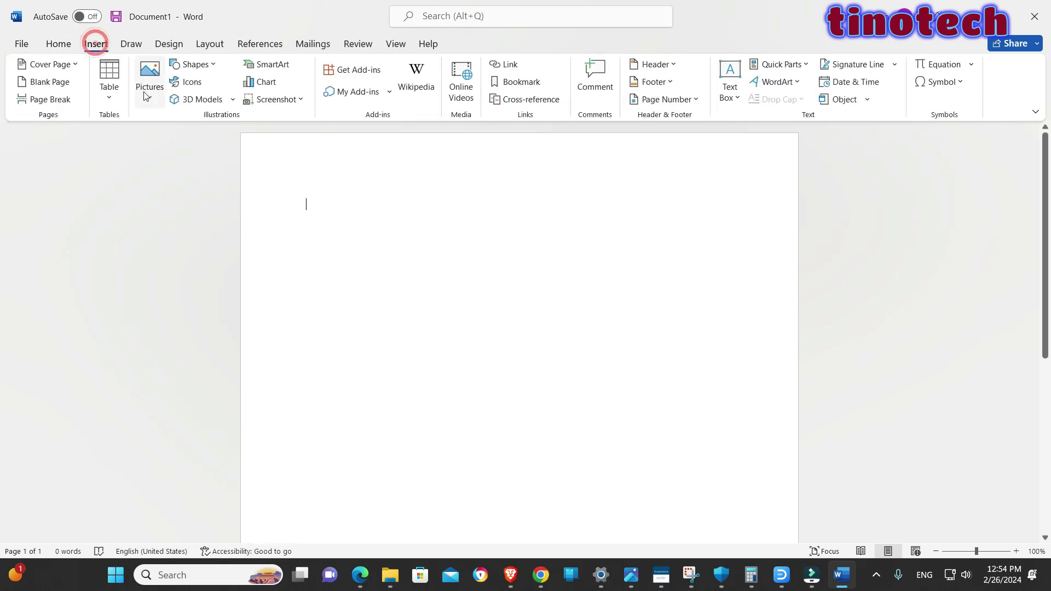
Draw a new single-cell table on the page with Draw Table.
click(109, 82)
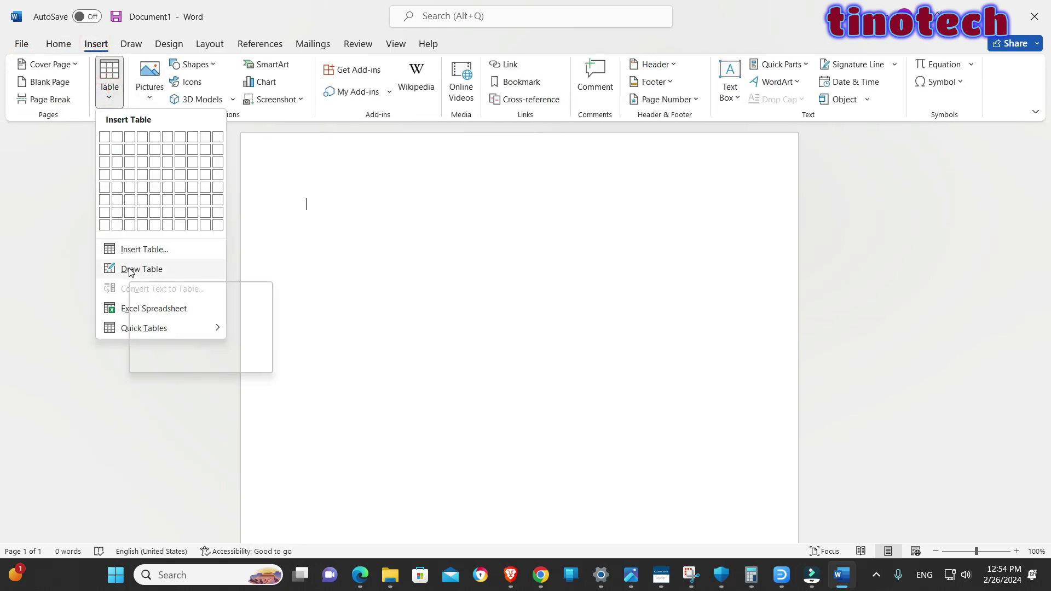
click(131, 270)
mouse_move(354, 255)
mouse_down()
mouse_move(663, 332)
mouse_move(673, 445)
mouse_up()
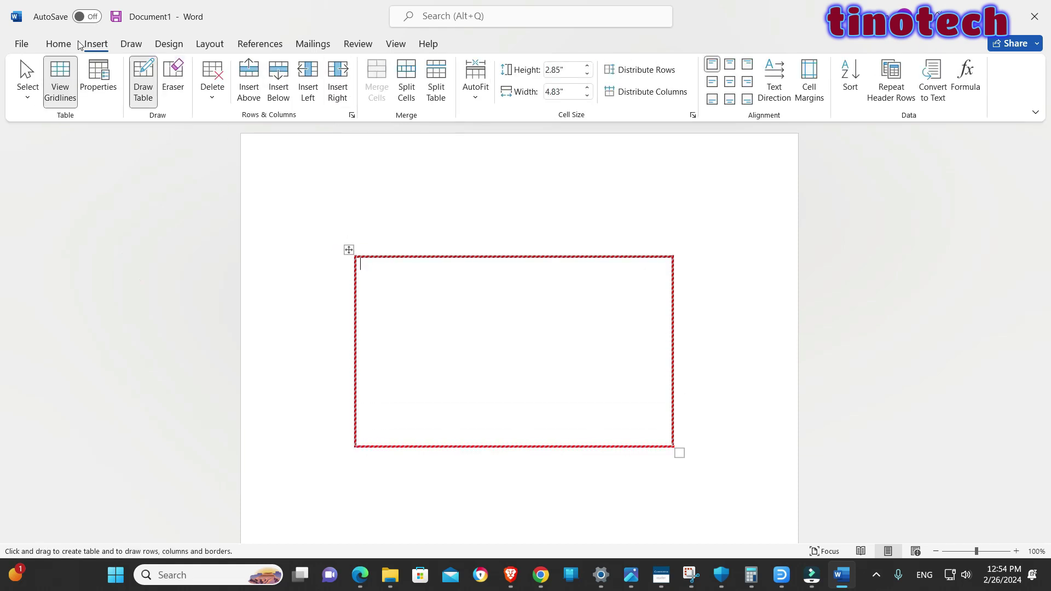
Set the drawn table's borders to None in Borders and Shading.
click(58, 44)
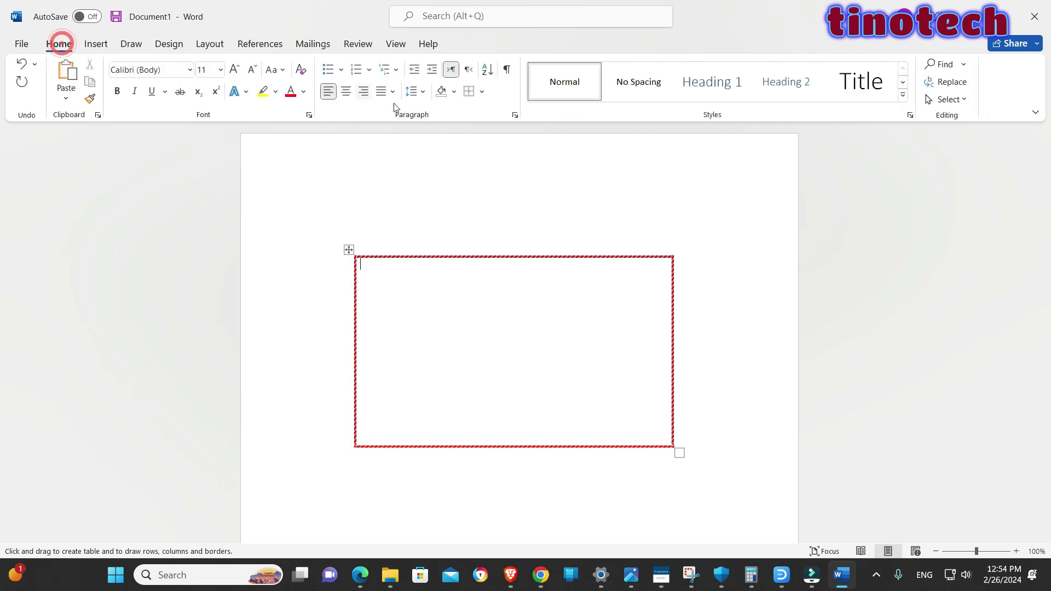
click(482, 91)
click(512, 397)
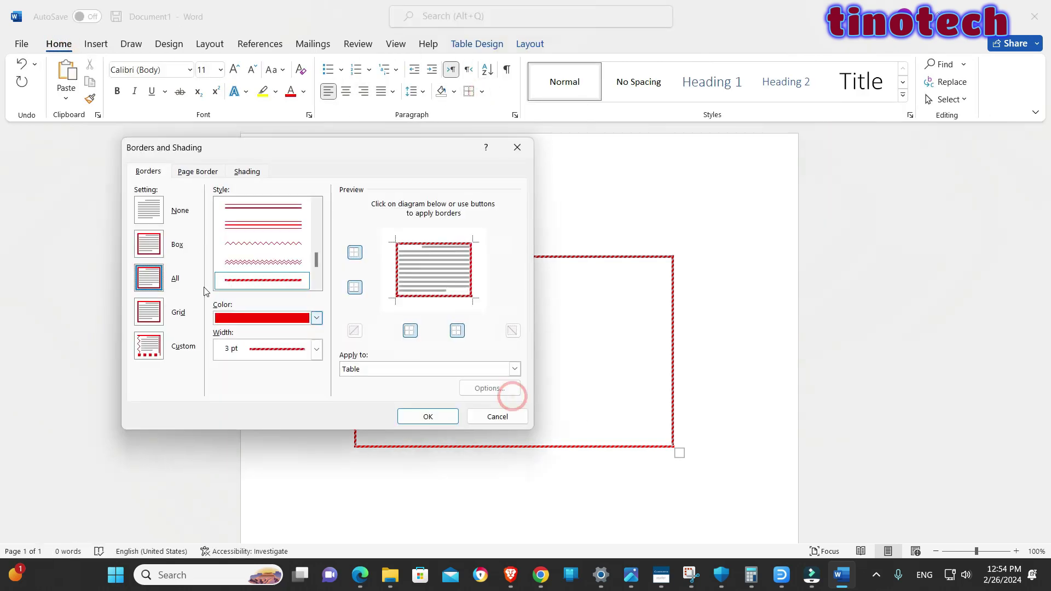
click(174, 214)
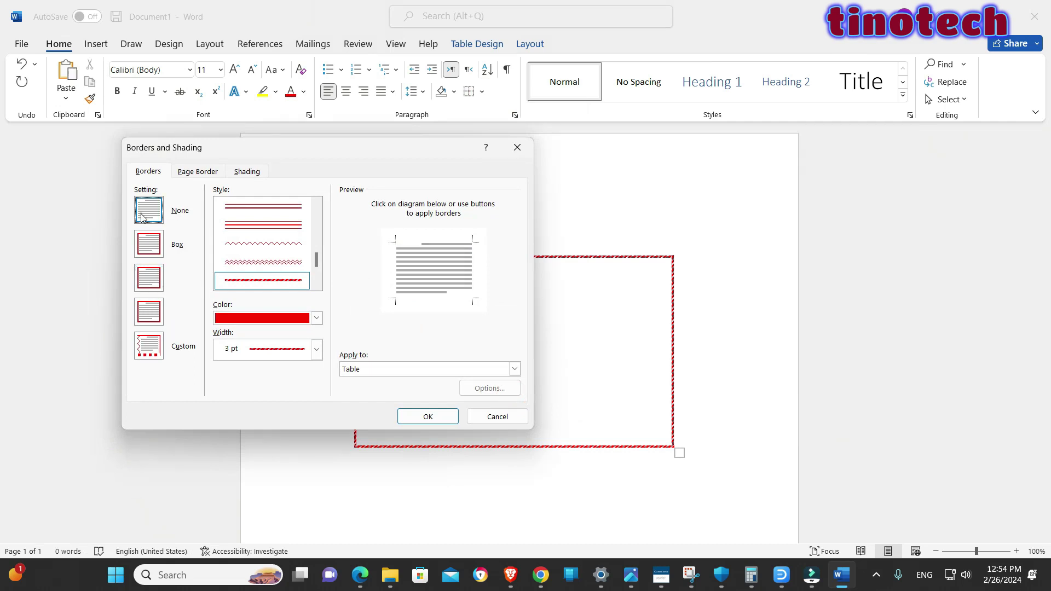
click(428, 417)
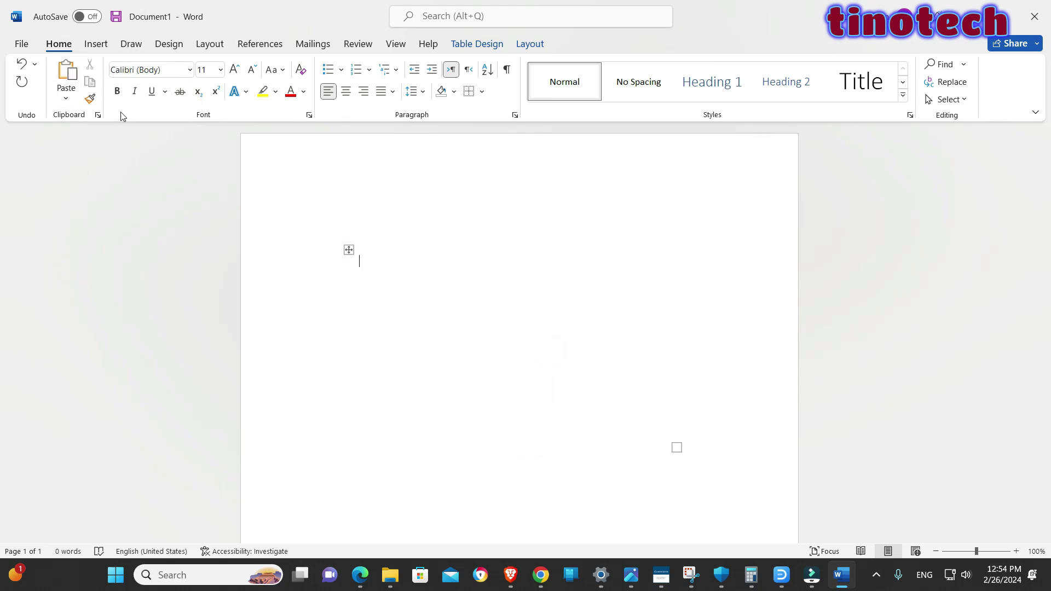
Draw three vertical column lines through the drawn table.
click(91, 45)
click(119, 89)
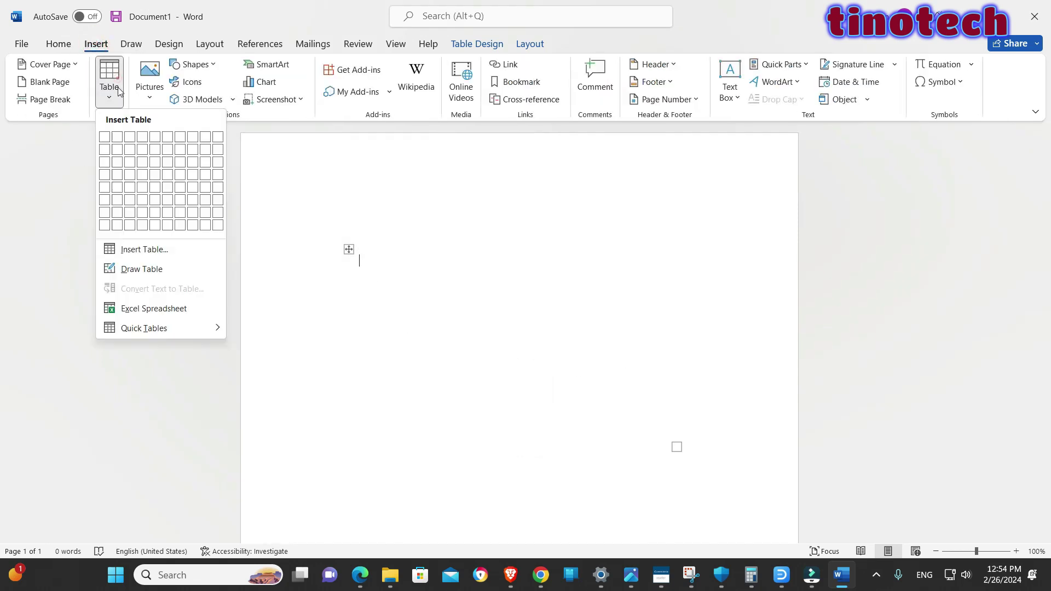
click(134, 269)
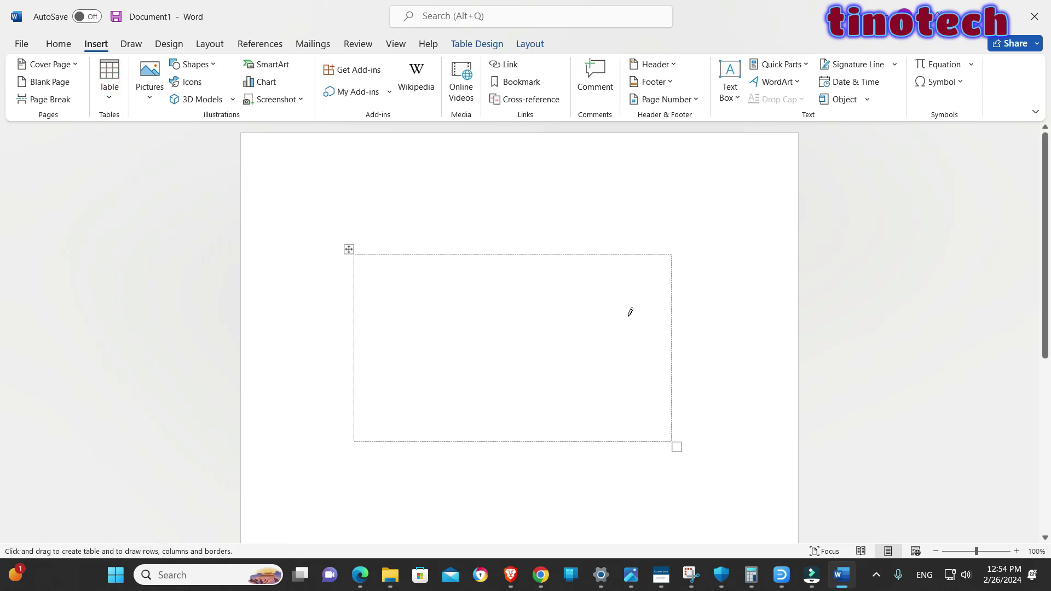
drag(394, 251, 392, 371)
mouse_move(441, 253)
mouse_down()
mouse_move(433, 430)
mouse_move(442, 445)
mouse_up()
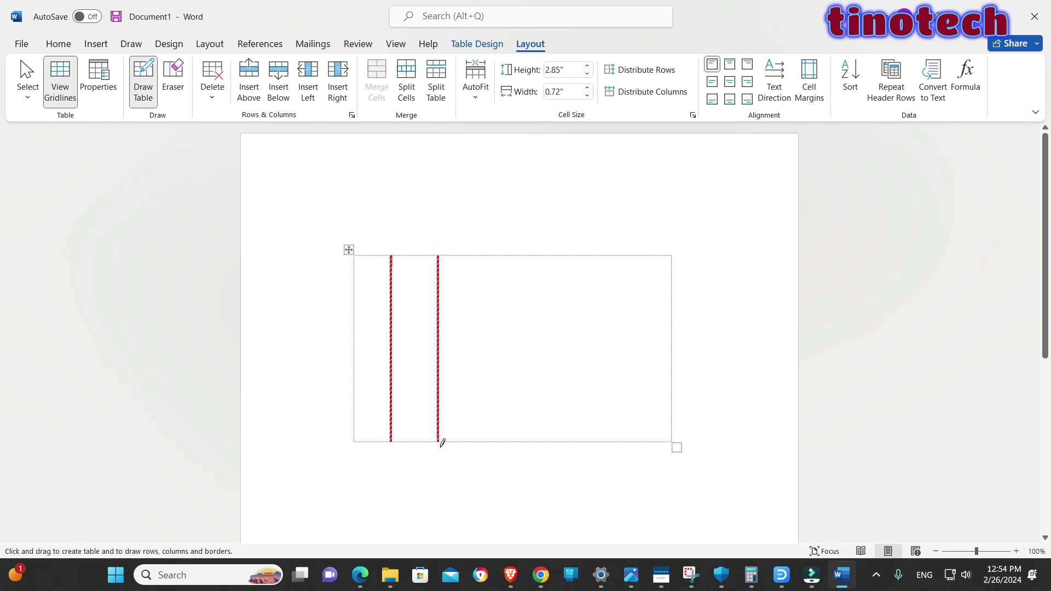
drag(481, 254, 475, 436)
Set the whole table's borders to None with Automatic colour in Borders and Shading.
click(58, 44)
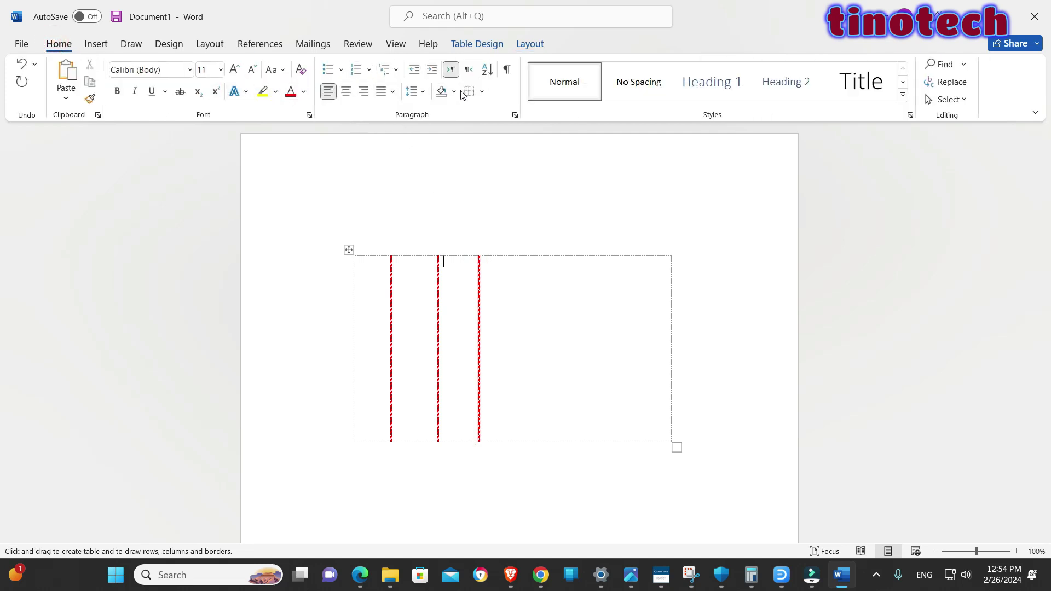
click(482, 92)
click(512, 399)
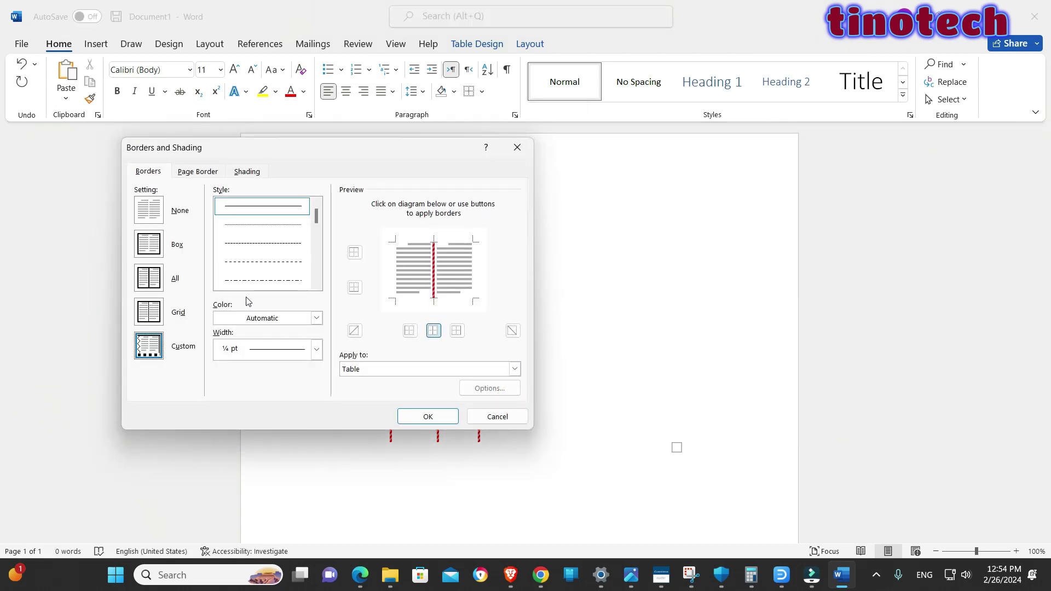
click(276, 322)
click(233, 336)
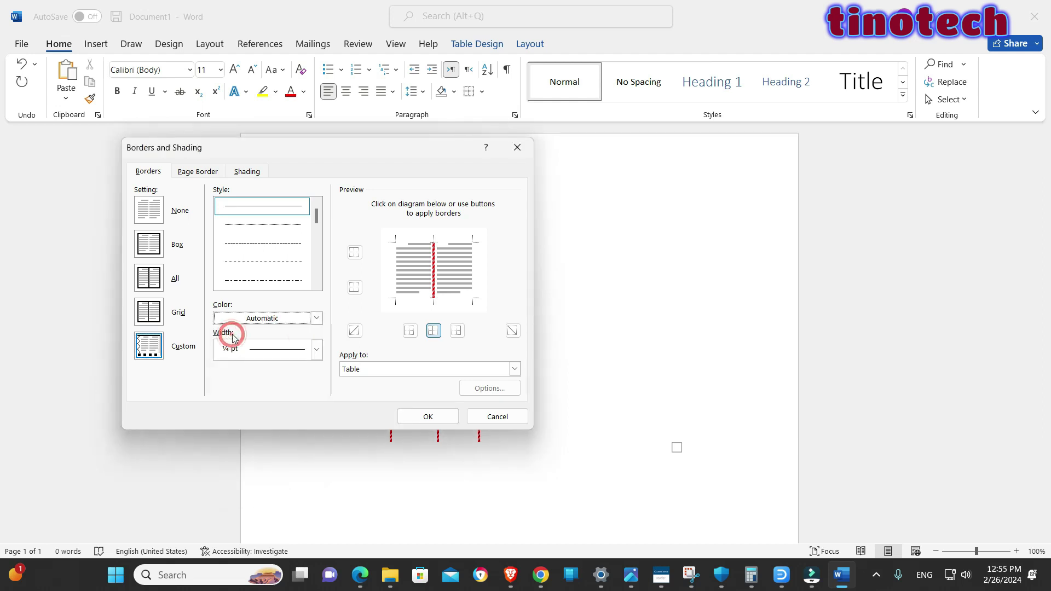
click(421, 363)
click(421, 363)
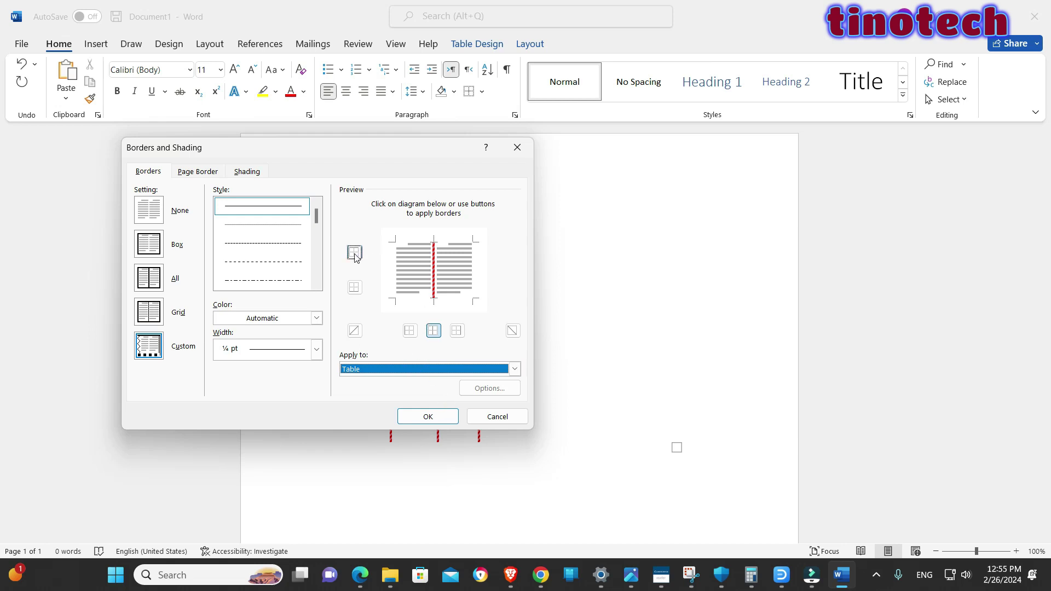
click(156, 218)
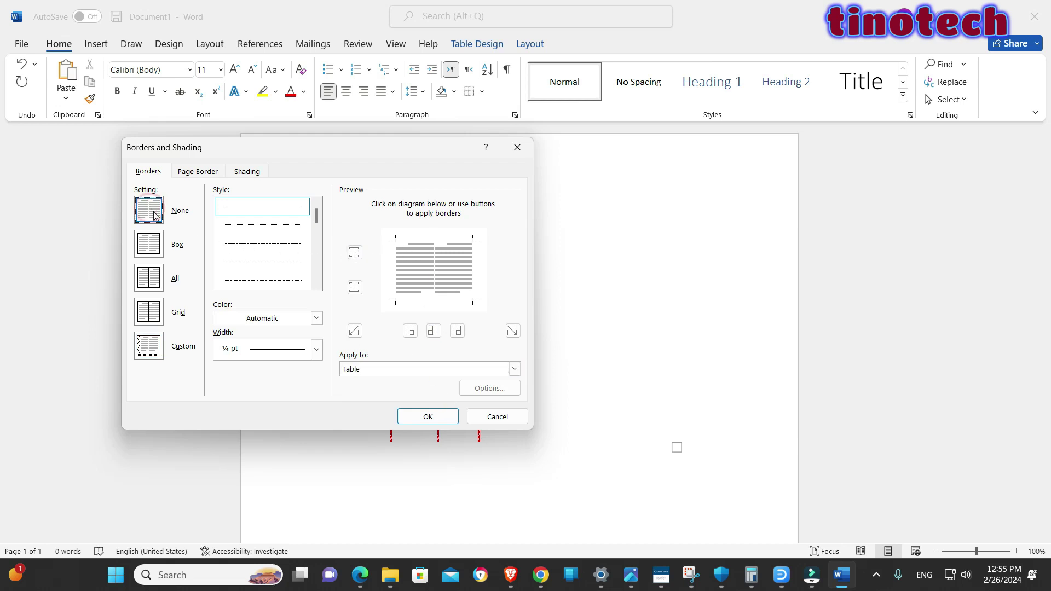
click(429, 417)
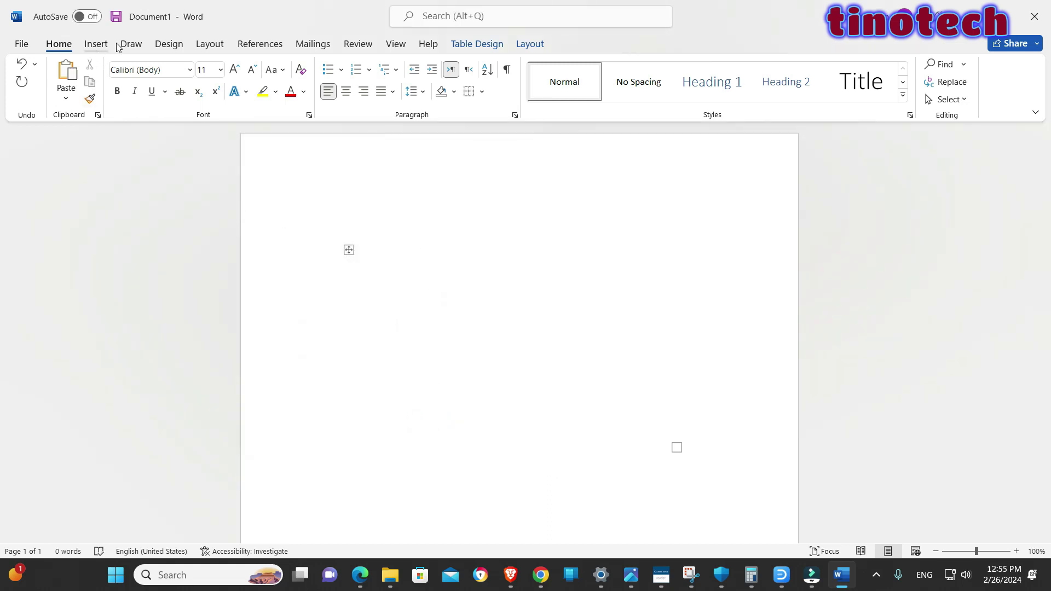
Draw four more vertical column lines across the table's right side.
click(96, 43)
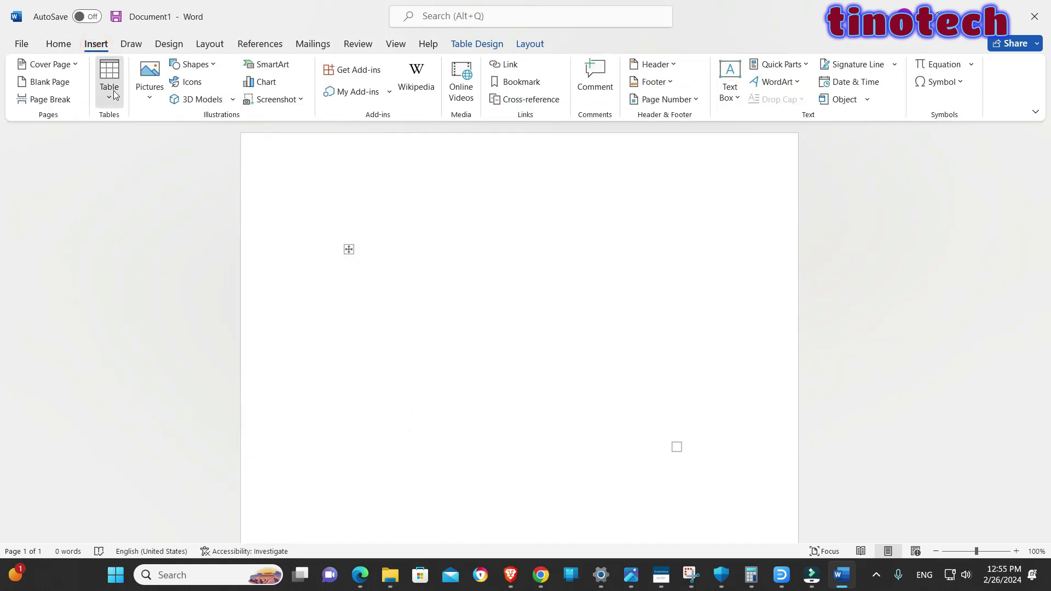
click(109, 76)
click(144, 270)
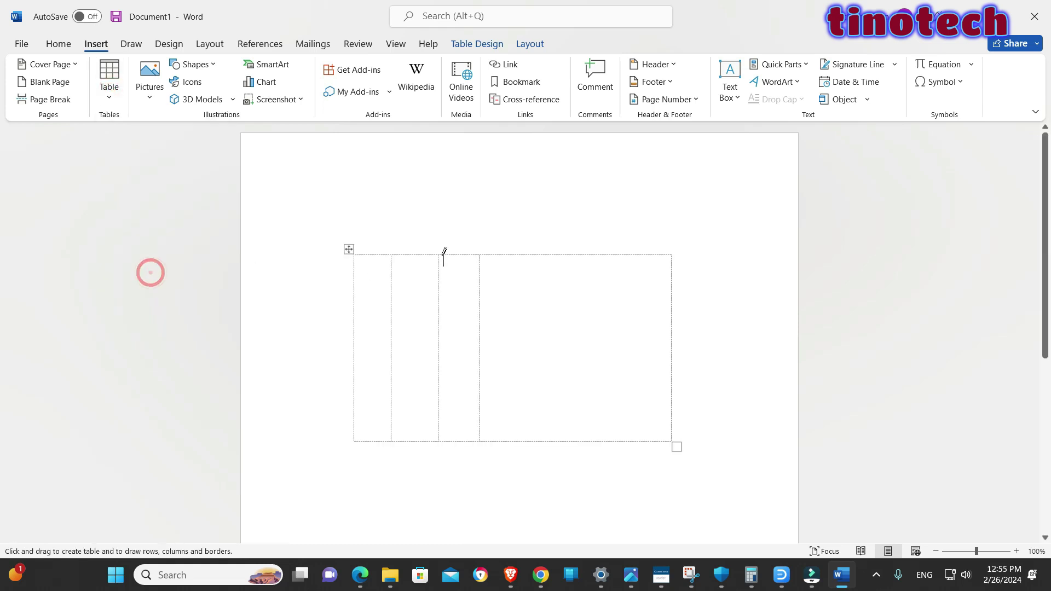
drag(518, 255, 527, 383)
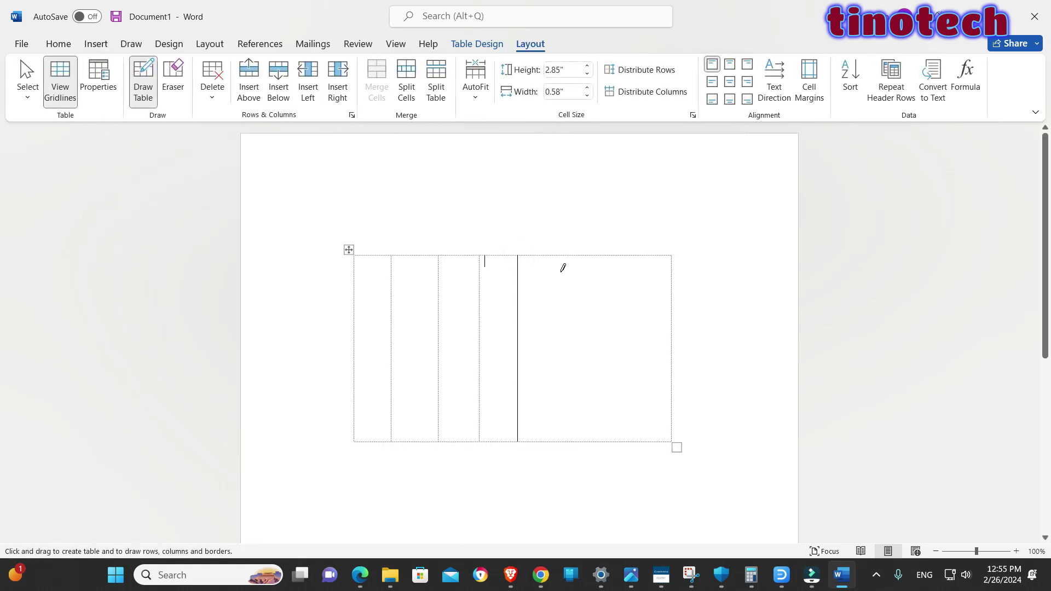
drag(558, 254, 550, 390)
mouse_move(599, 254)
mouse_down()
mouse_move(596, 375)
mouse_move(608, 387)
mouse_up()
drag(642, 253, 633, 416)
Draw seven horizontal row lines across the table, then stop drawing.
mouse_move(351, 270)
mouse_down()
mouse_move(666, 286)
mouse_move(673, 277)
mouse_up()
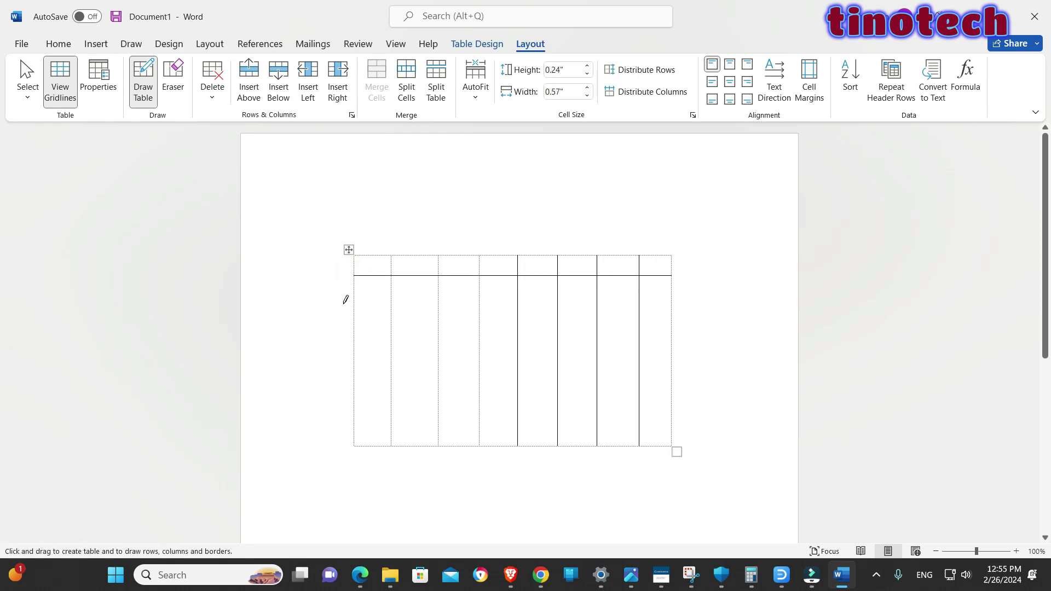
drag(355, 296, 670, 299)
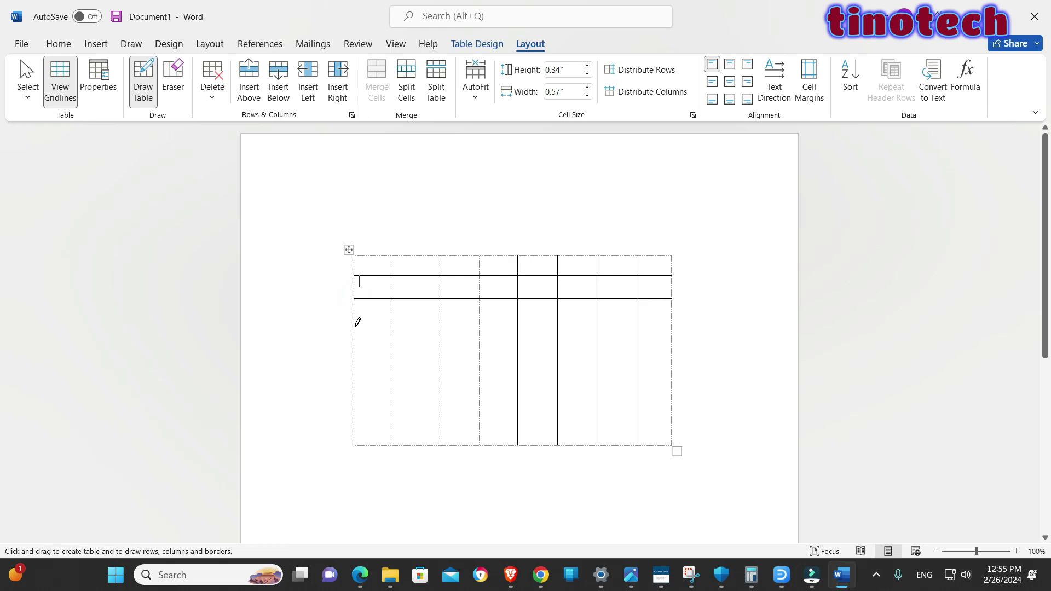
drag(356, 326, 669, 330)
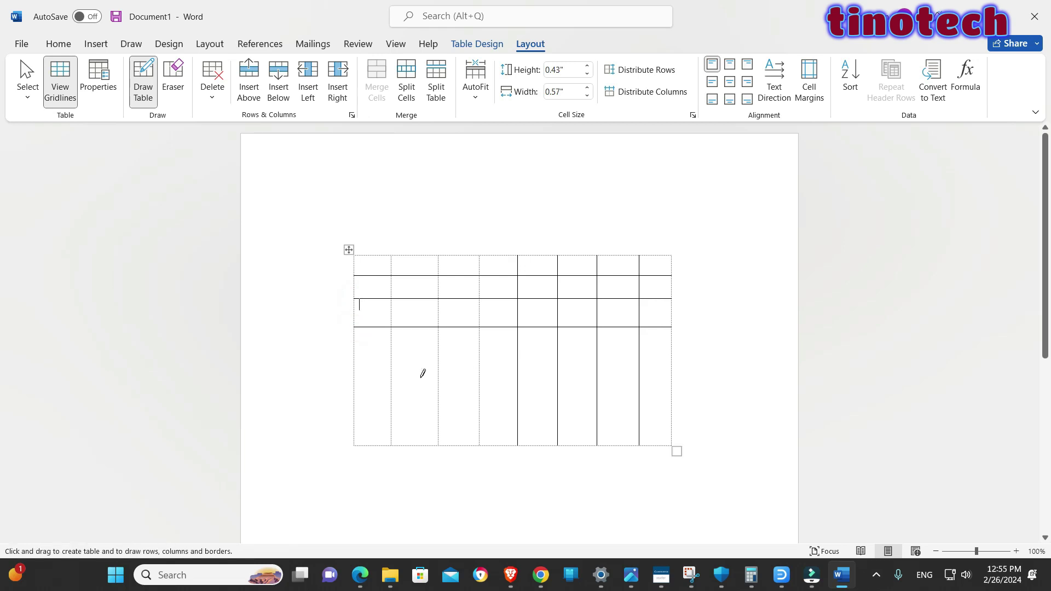
drag(353, 355, 669, 353)
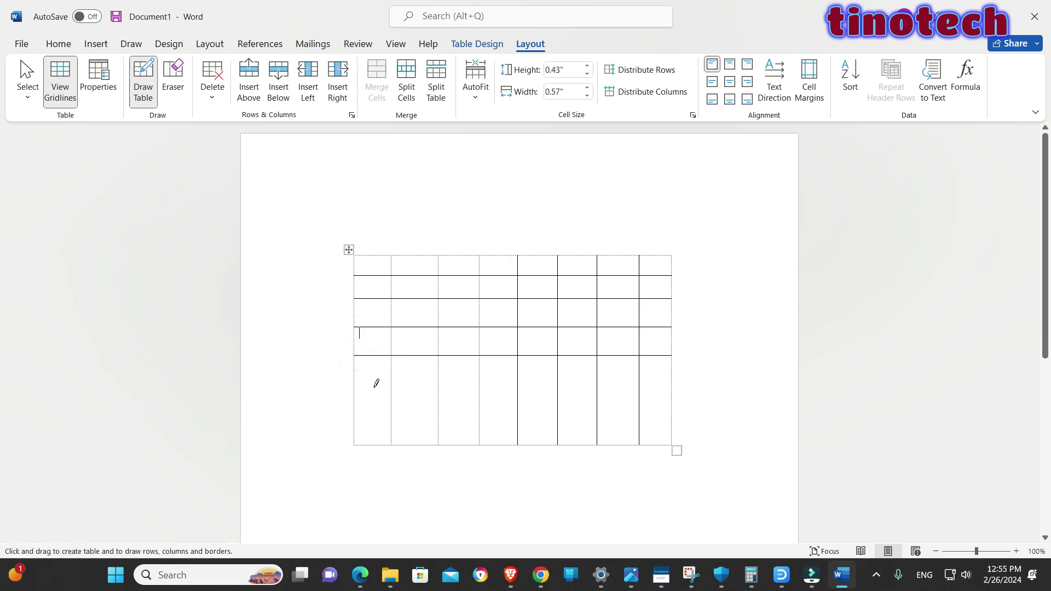
mouse_move(354, 378)
mouse_down()
mouse_move(649, 371)
mouse_move(670, 381)
mouse_up()
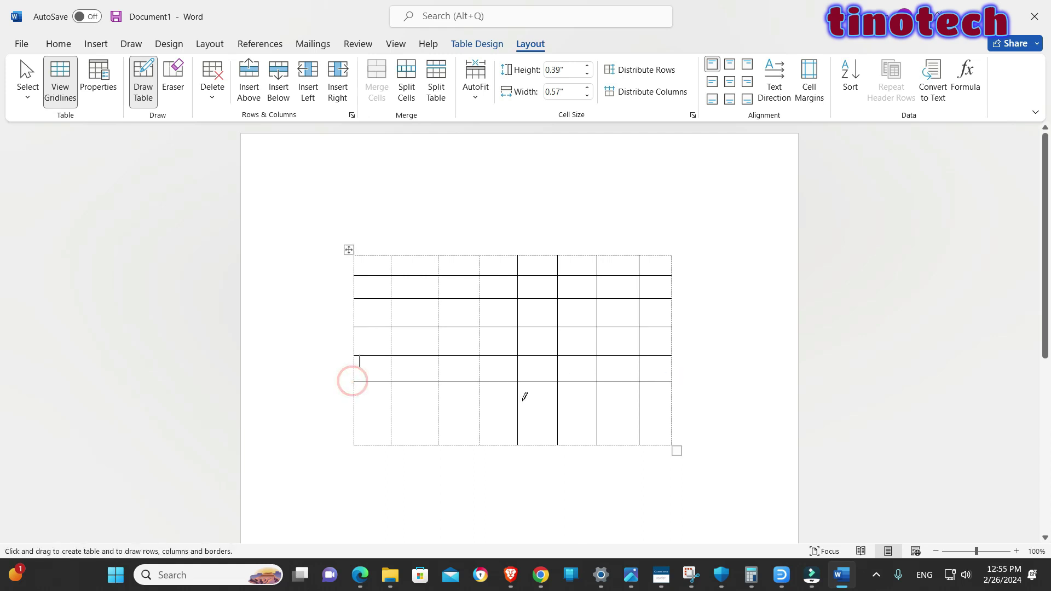
drag(356, 404, 671, 406)
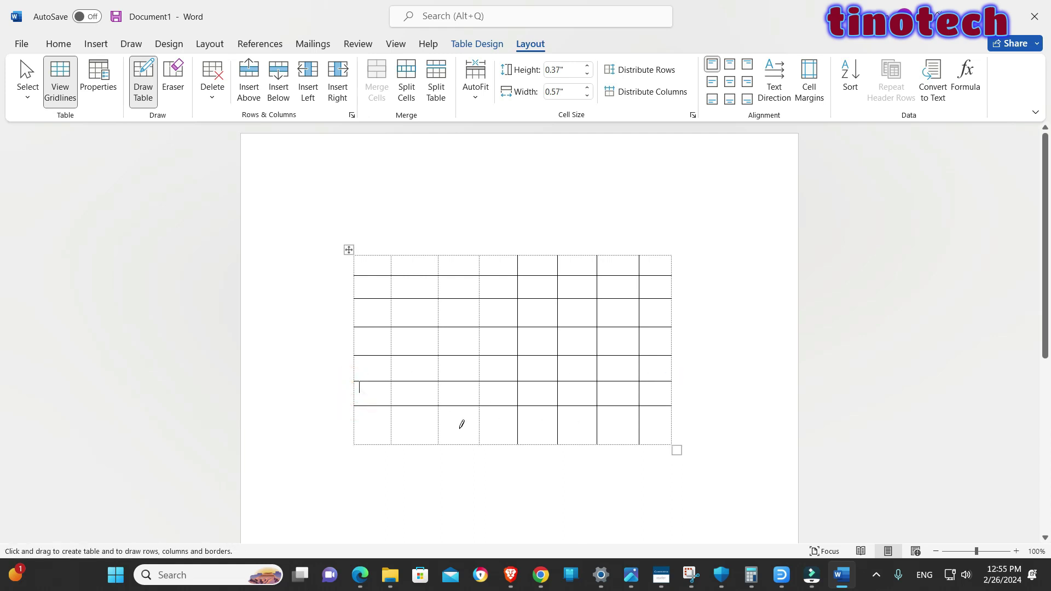
drag(357, 426, 671, 426)
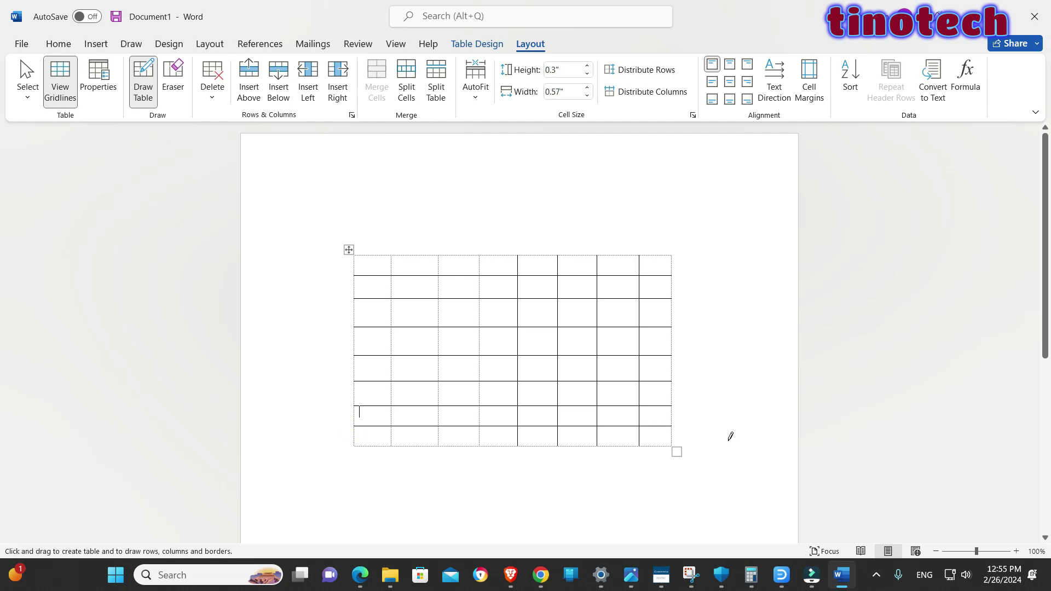
click(841, 203)
click(674, 301)
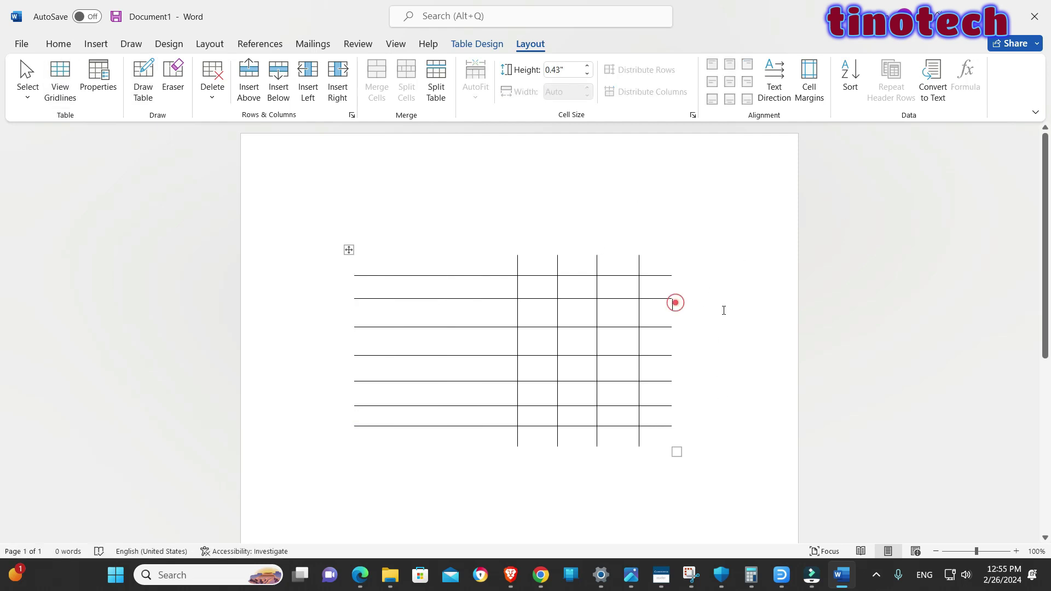
Select the whole drawn table and apply All Borders so every cell shows grid lines.
click(398, 305)
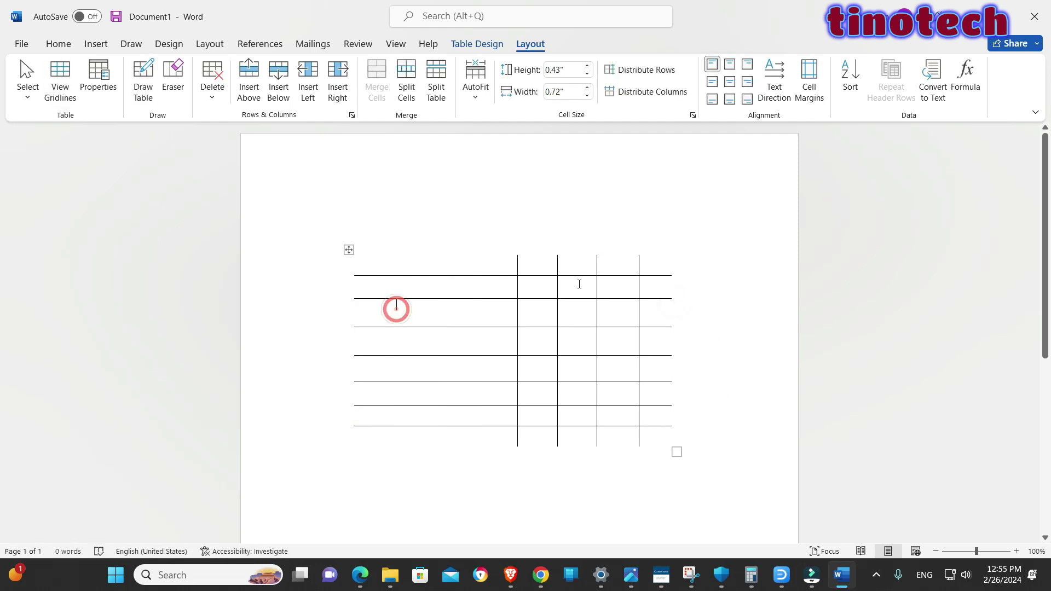
click(349, 250)
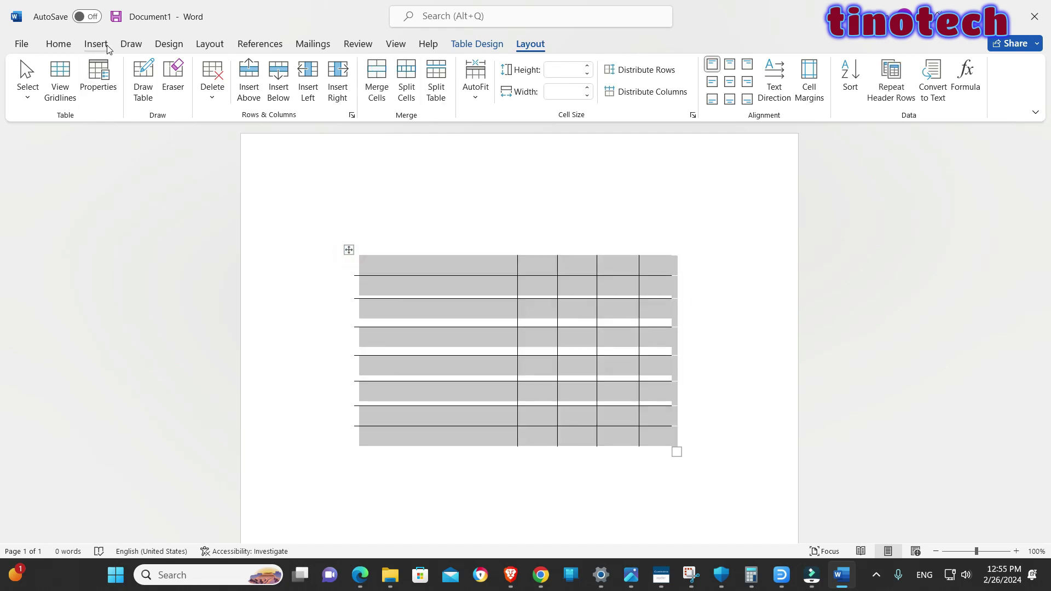
click(58, 44)
click(482, 92)
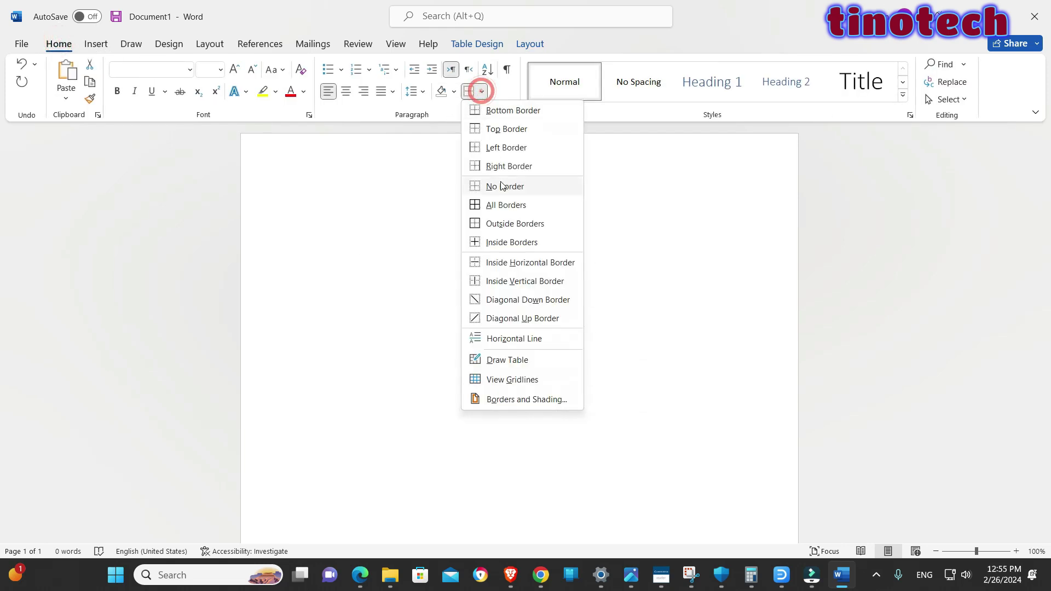
click(509, 202)
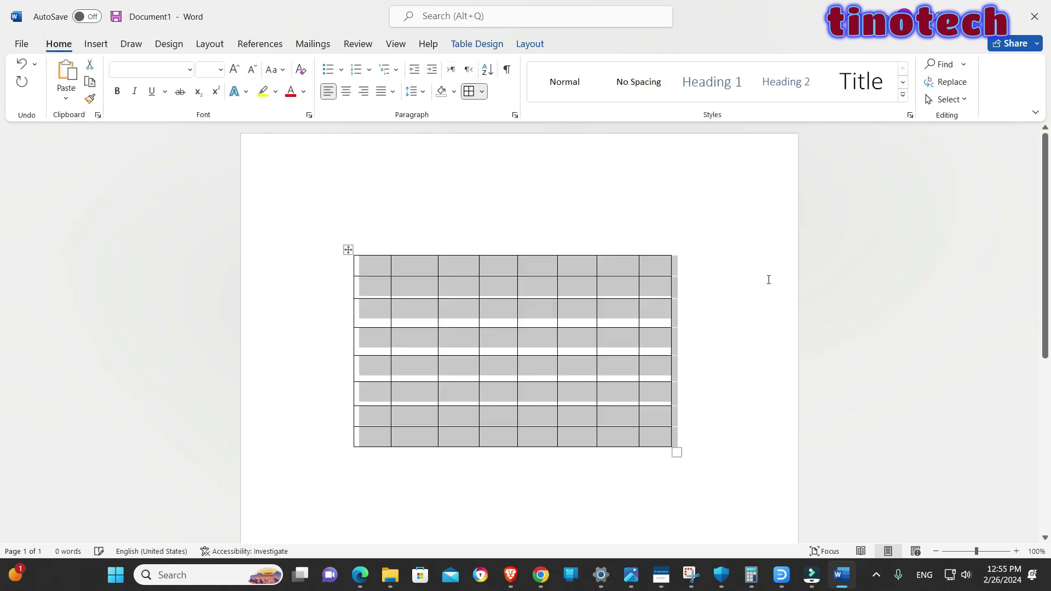
click(765, 280)
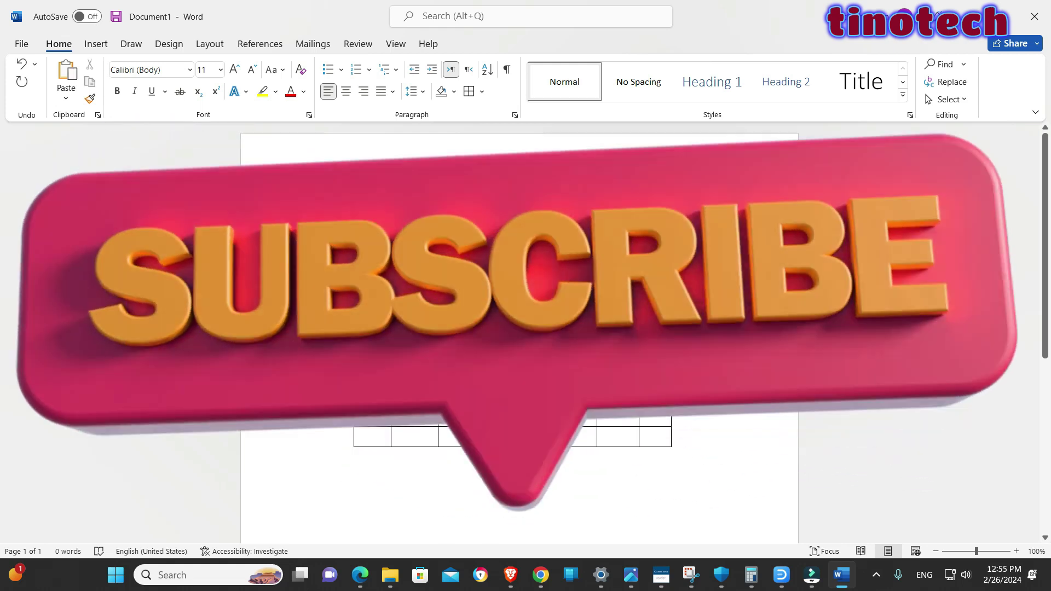
click(655, 437)
Resize the grid table smaller and move it up and left on the page.
drag(676, 453, 749, 519)
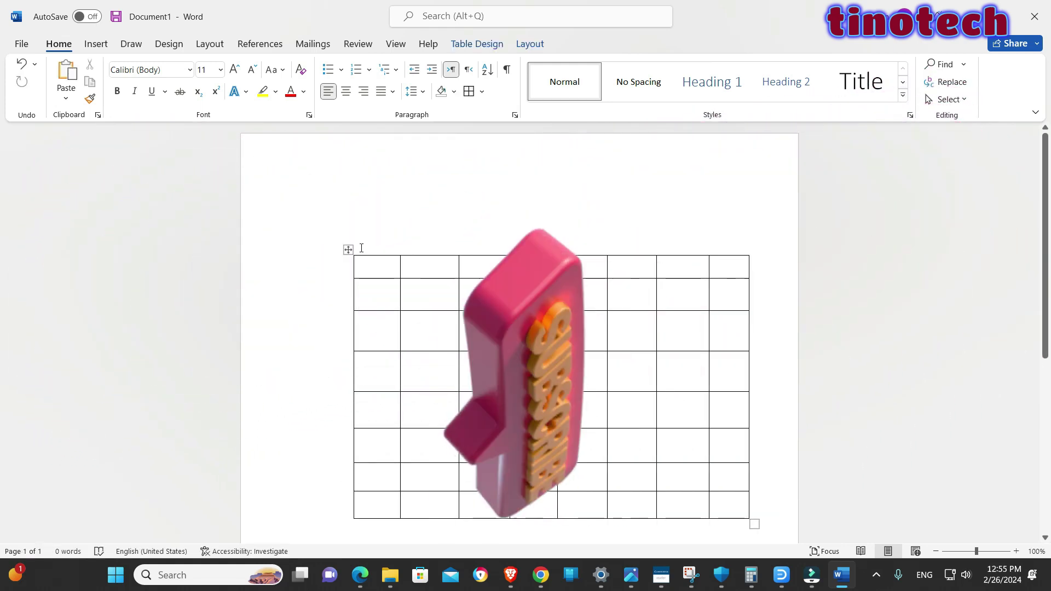
drag(347, 247, 315, 201)
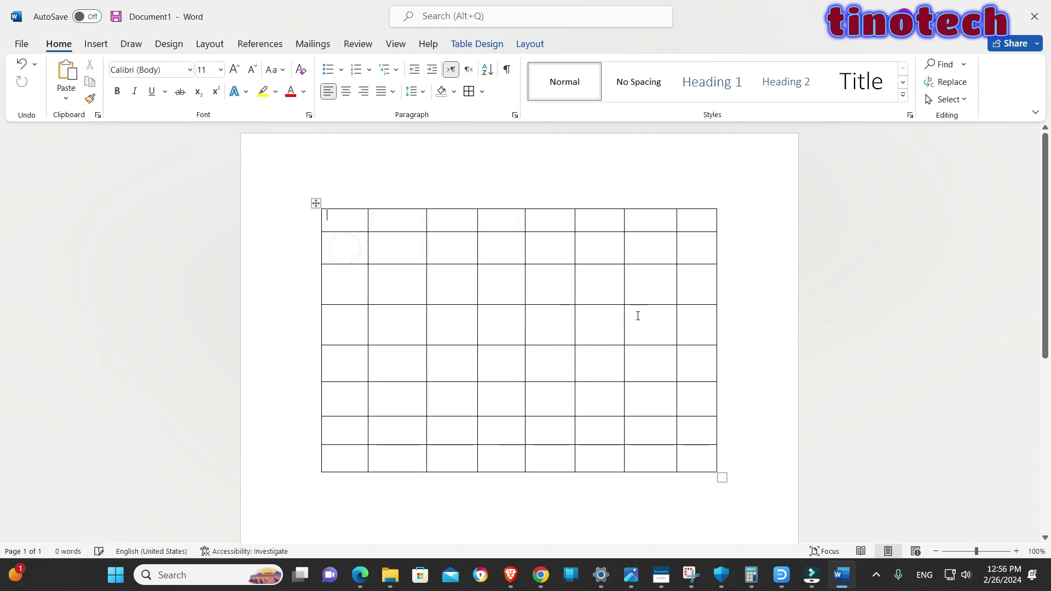
click(784, 331)
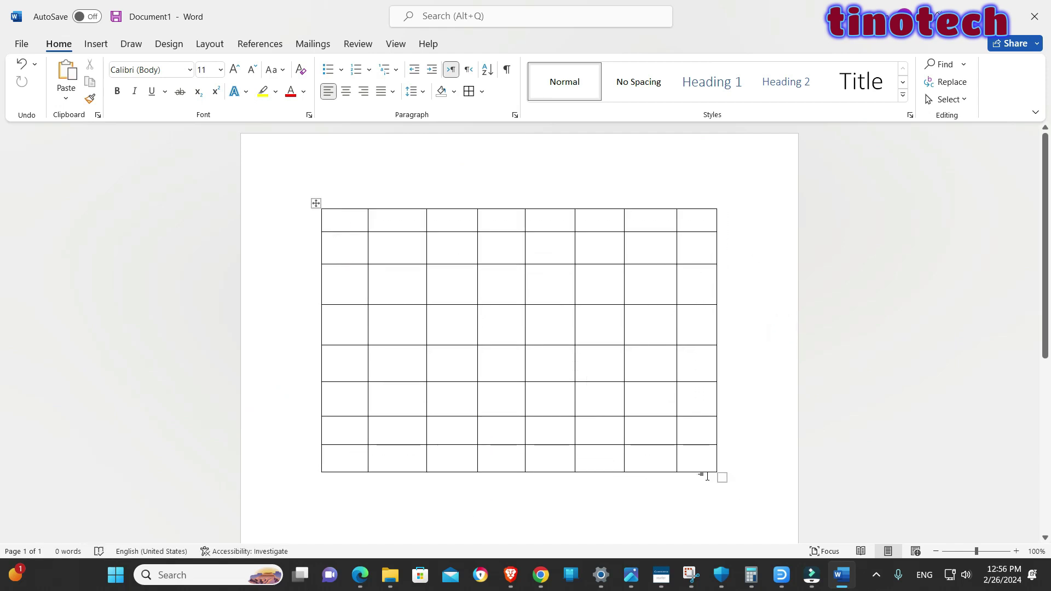
drag(722, 477, 560, 345)
click(695, 357)
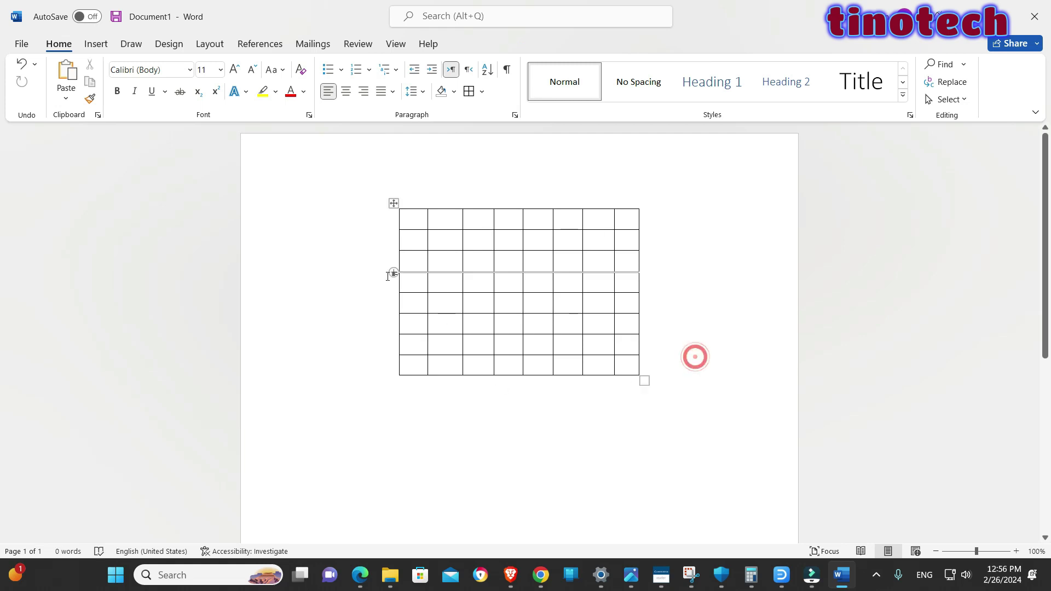
drag(392, 202, 299, 190)
click(647, 372)
Drag the table's corner handle inward to make the grid much narrower.
click(515, 316)
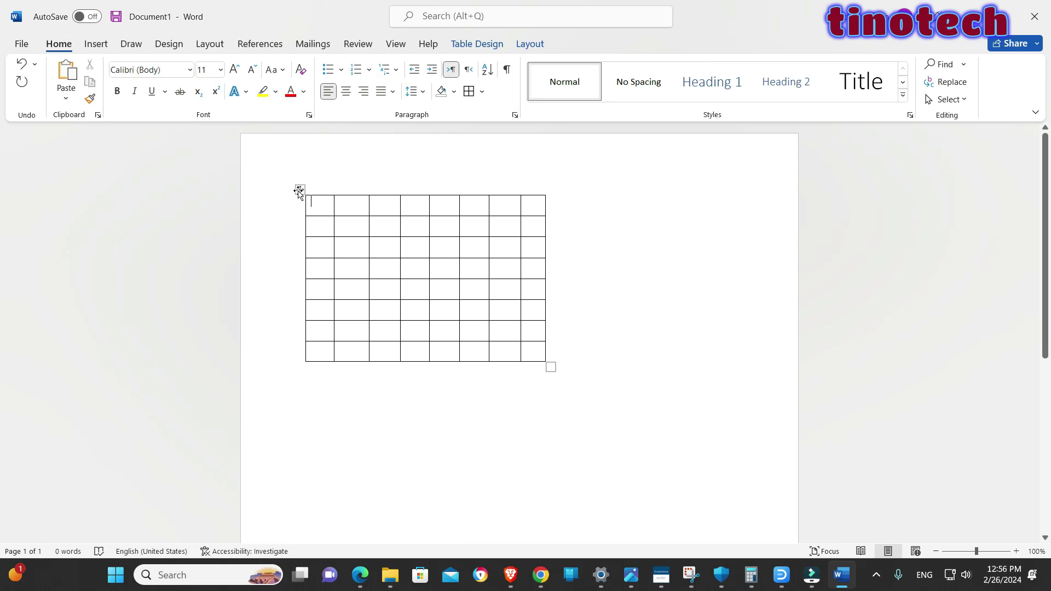
click(333, 200)
drag(540, 364, 418, 293)
click(450, 184)
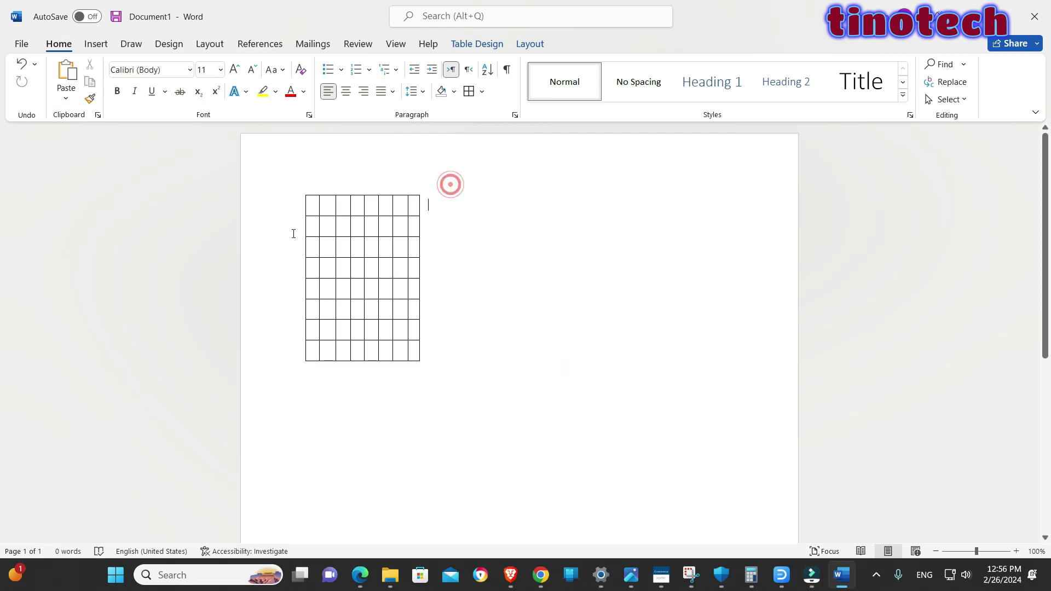
Insert a 10-column, 2-row table below the grid and drag its rows much taller.
click(96, 44)
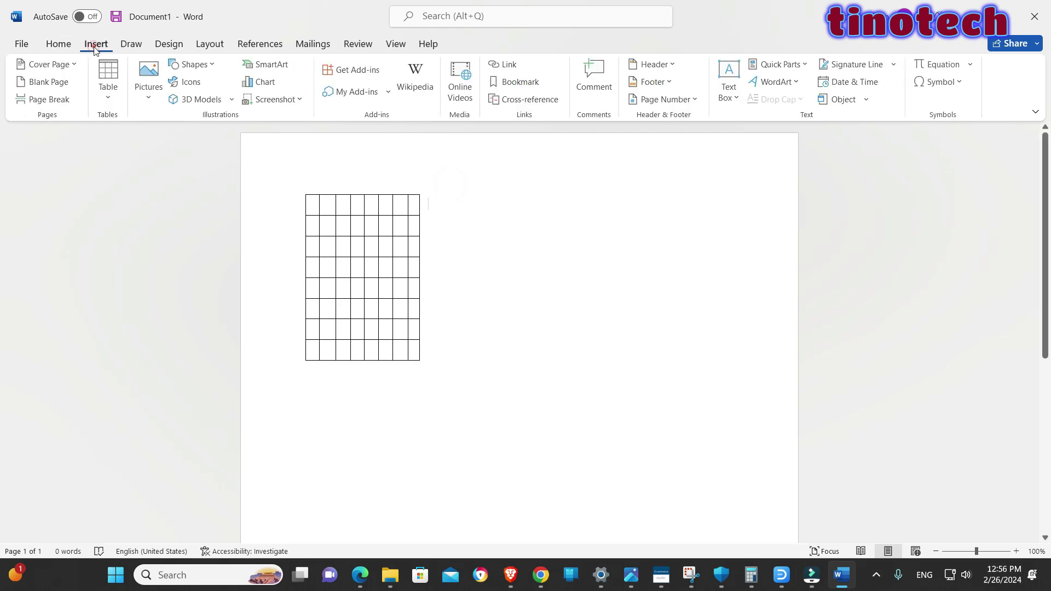
click(109, 97)
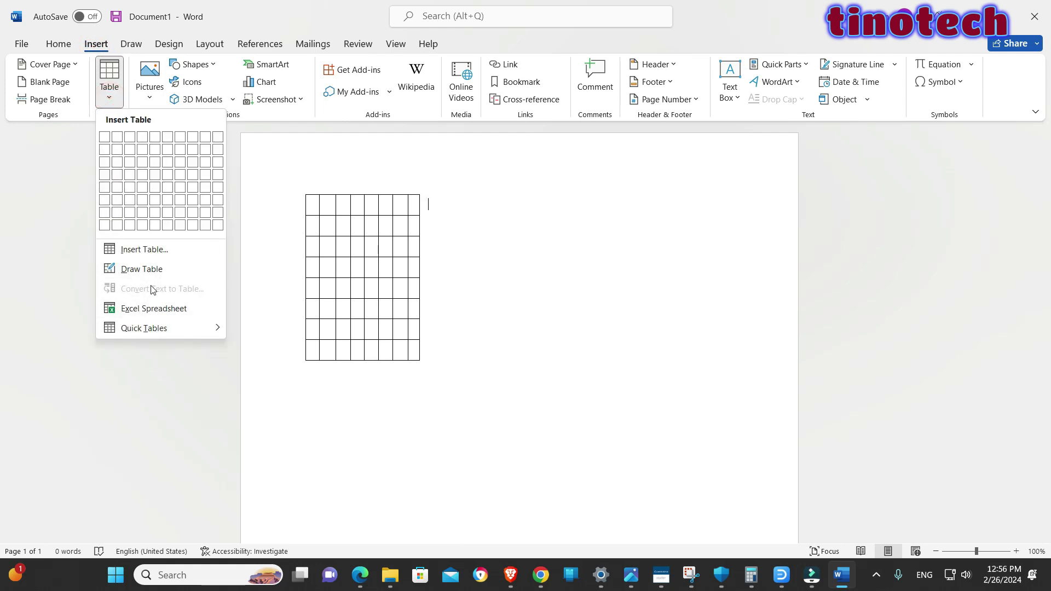
click(152, 250)
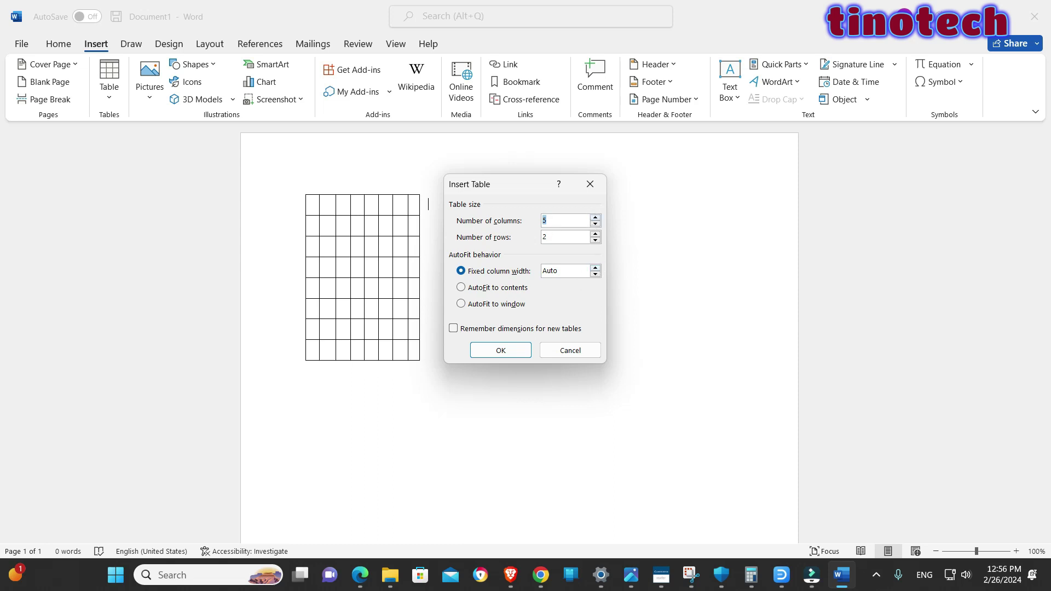
click(562, 237)
click(507, 351)
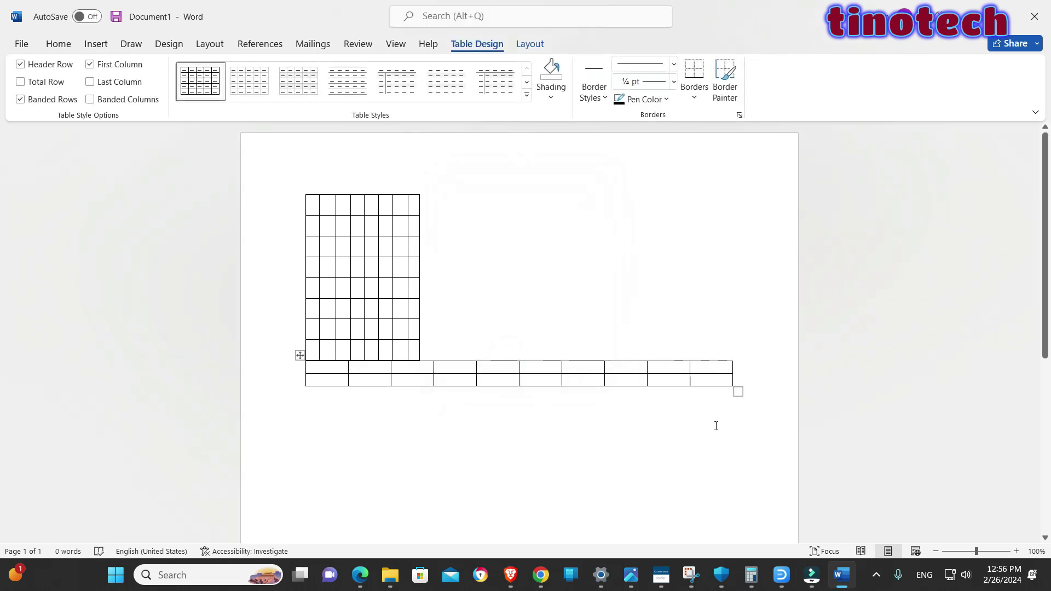
drag(740, 396, 717, 497)
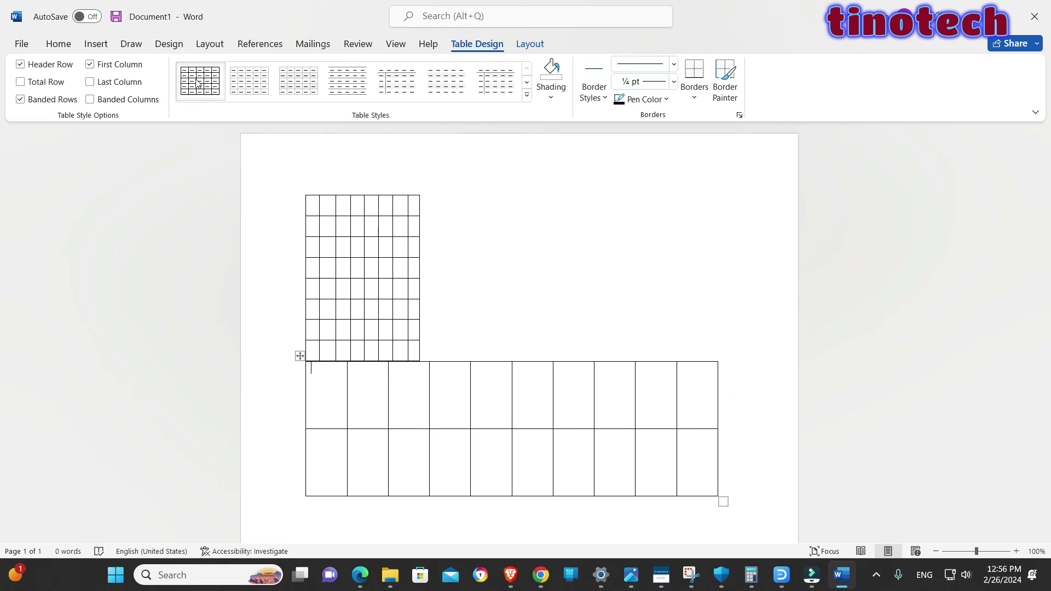
click(59, 42)
Use Draw Table to pencil four horizontal borders across the wide 10-column table.
click(104, 46)
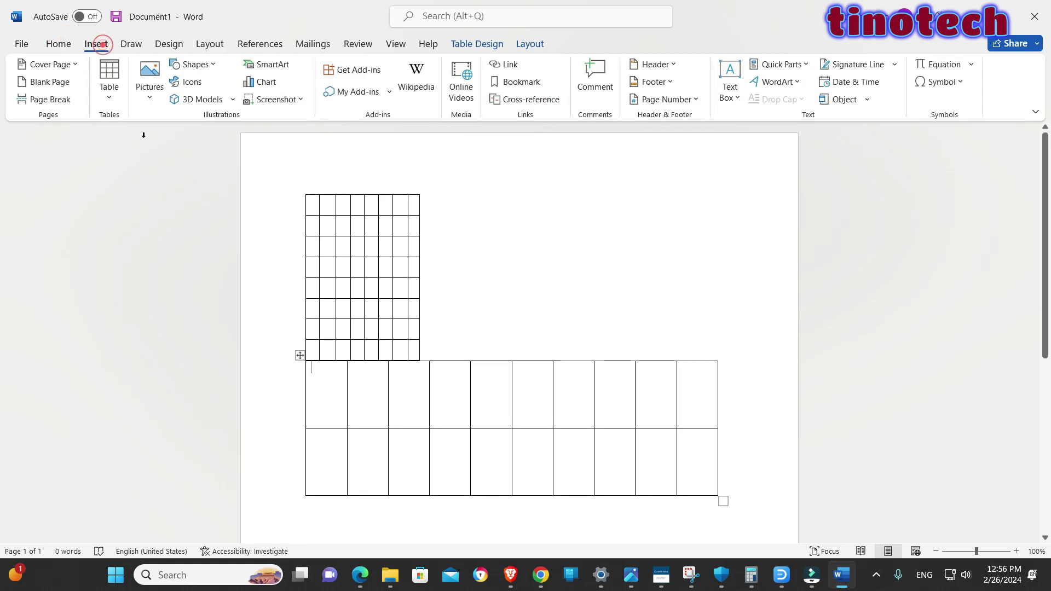
click(109, 90)
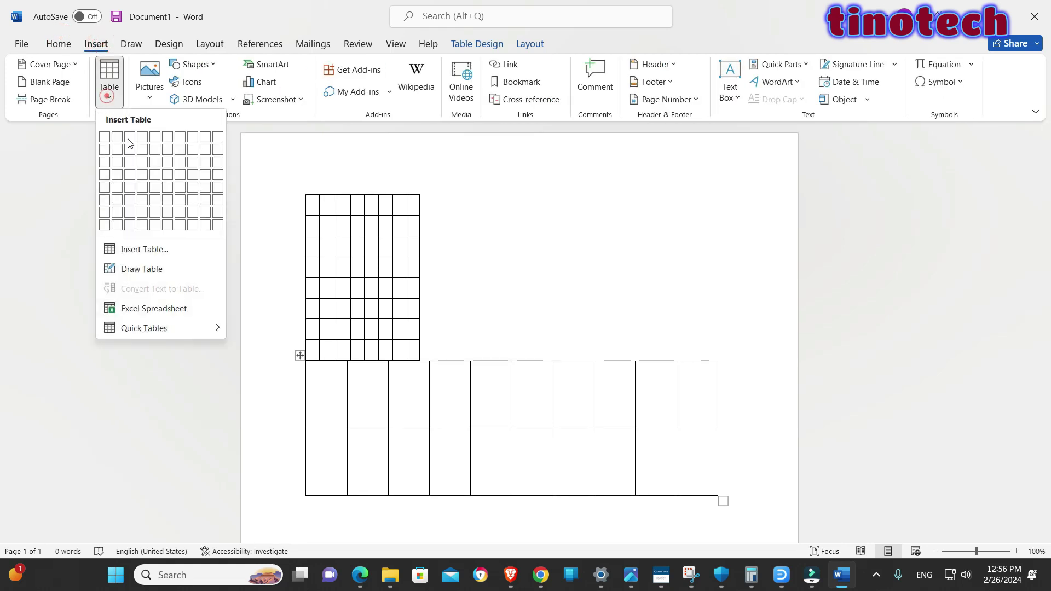
click(131, 269)
mouse_move(305, 378)
mouse_down()
mouse_move(728, 392)
mouse_move(724, 380)
mouse_up()
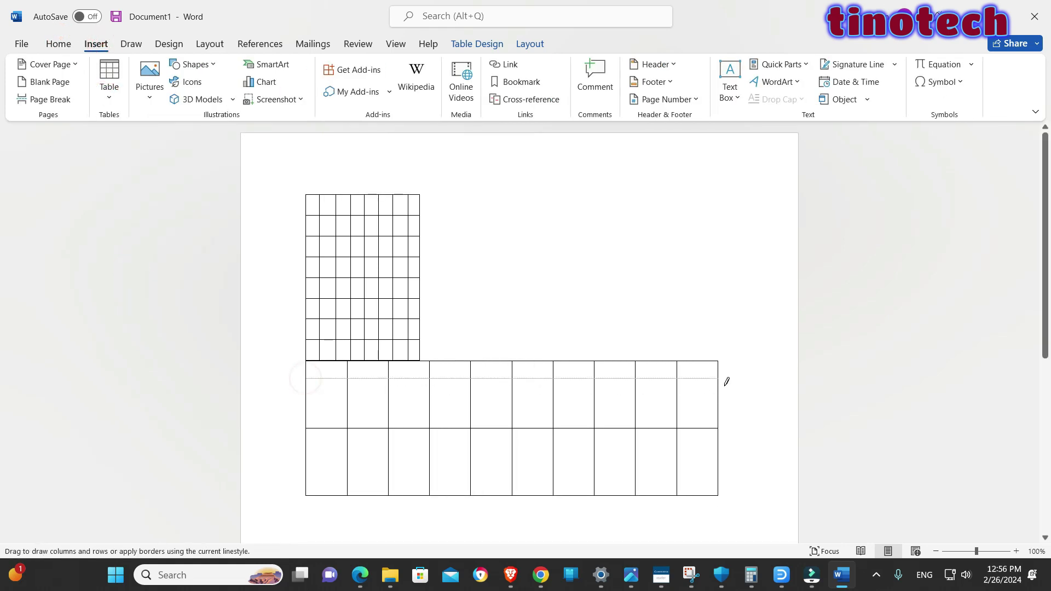
drag(308, 407, 712, 408)
drag(309, 448, 711, 449)
drag(307, 473, 699, 481)
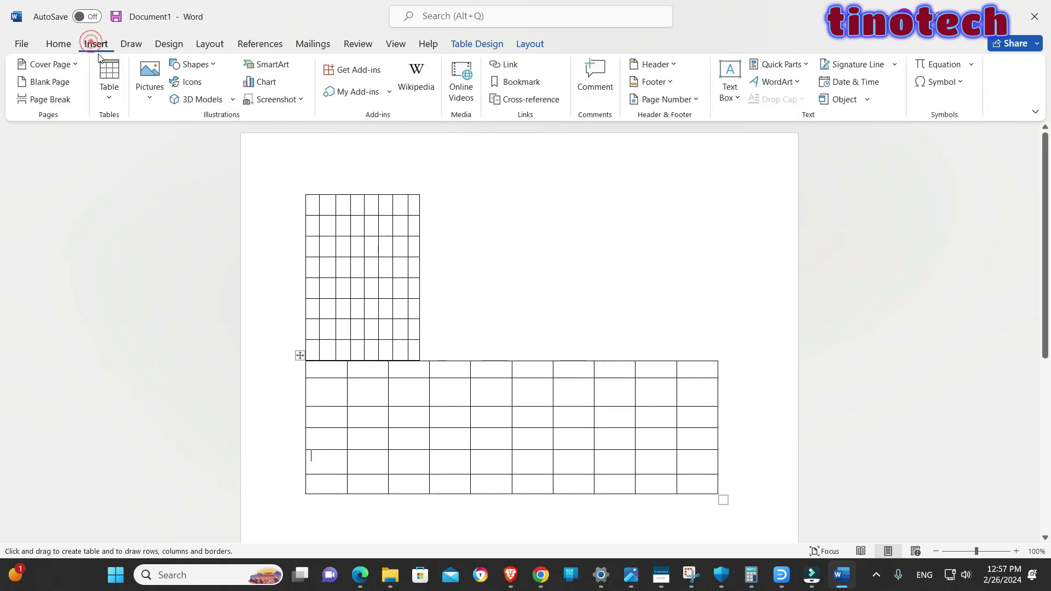
Insert a 5-by-5 table, move it to the page's top right, and enlarge it.
click(109, 82)
click(141, 251)
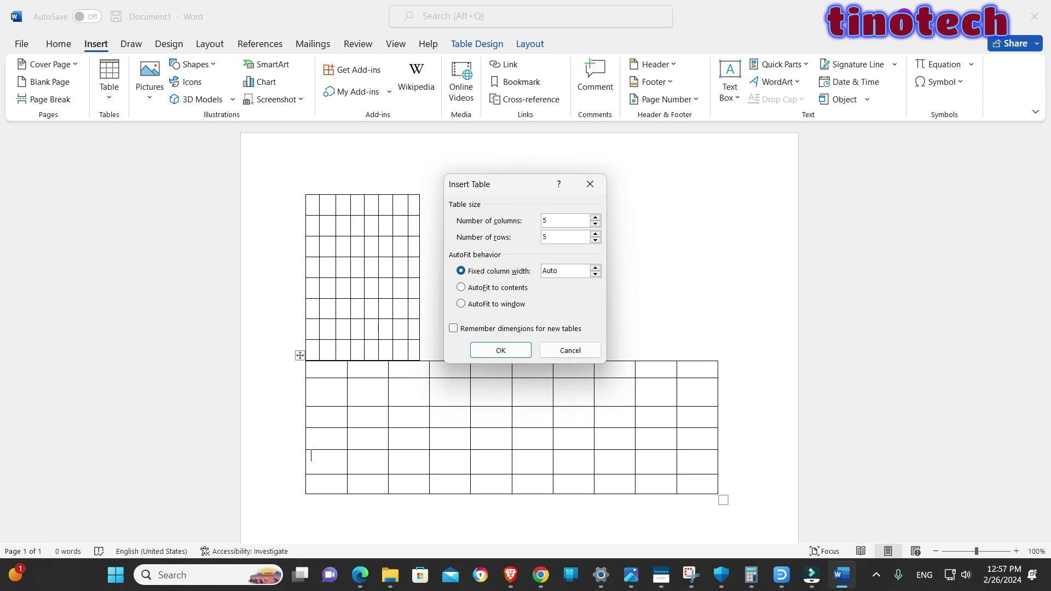
click(501, 351)
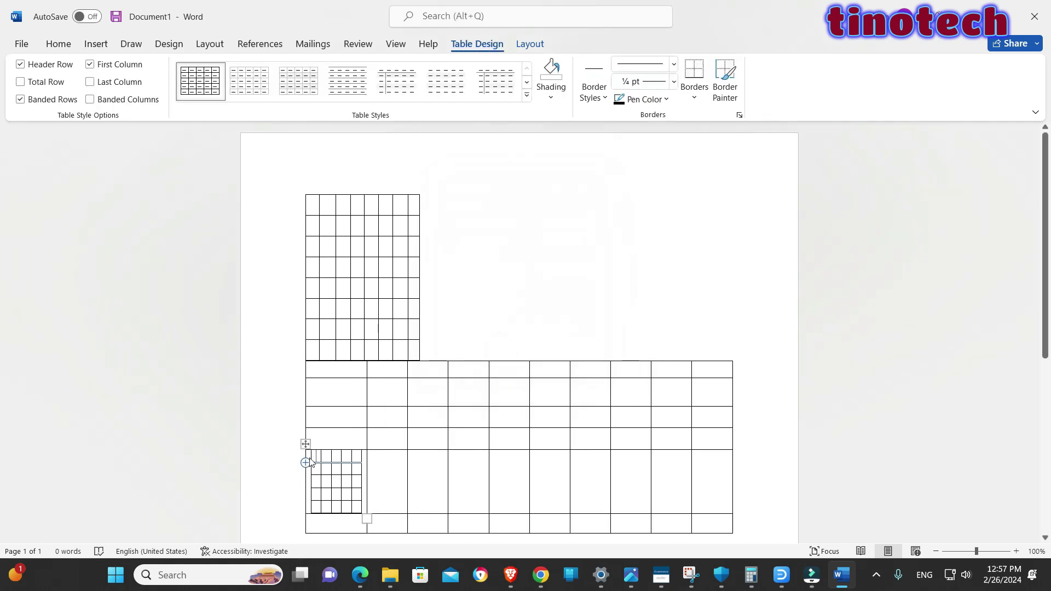
drag(306, 444, 576, 150)
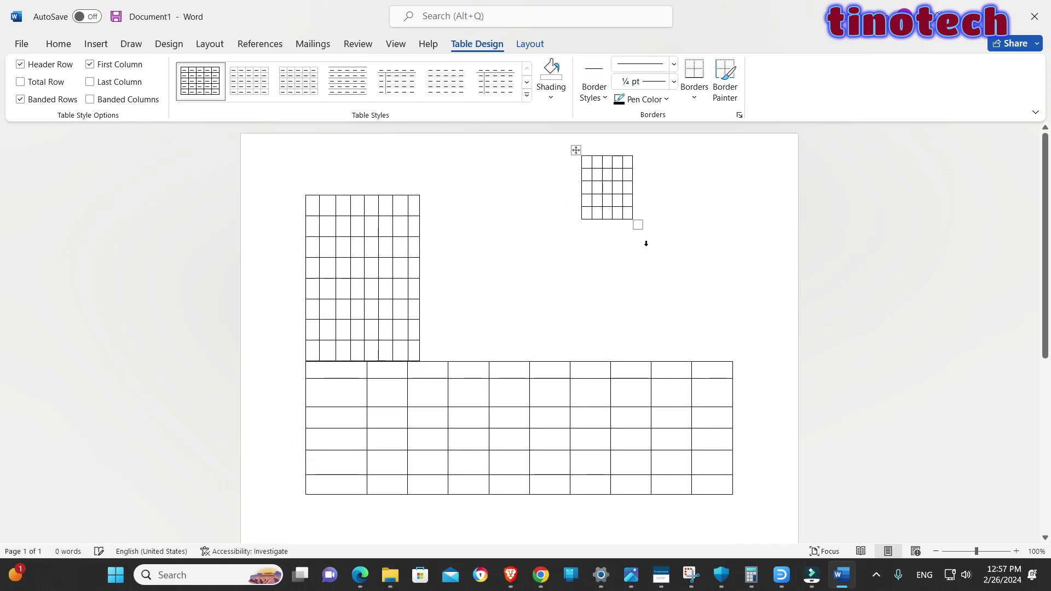
drag(639, 228, 768, 327)
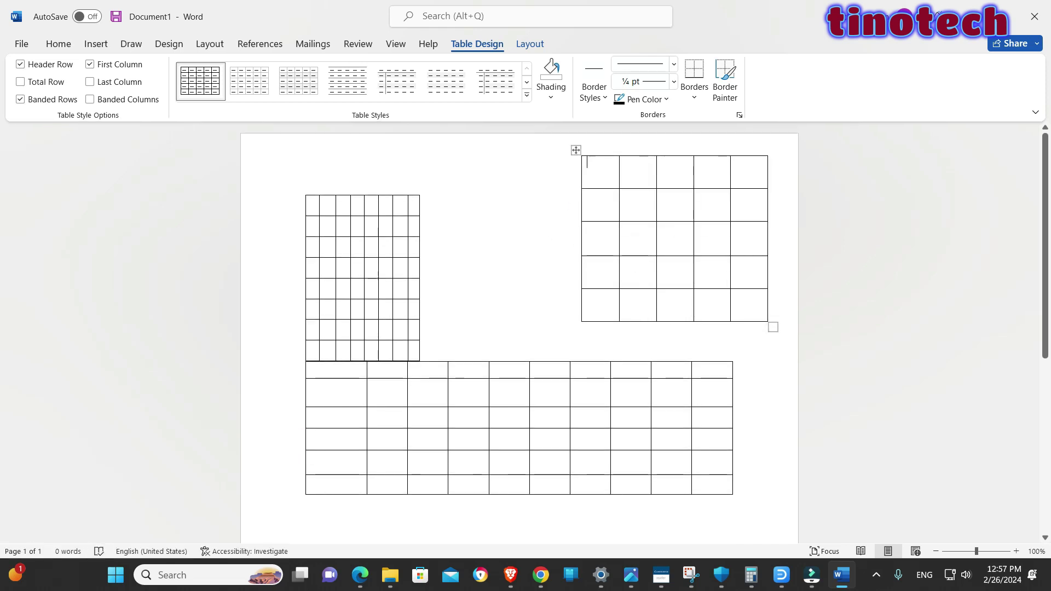
Type 'sdsdhsd ashiddad' and 'sdksdjbdajdbad dbjwdjd' into the first column's top cells.
text(sdsdhsd)
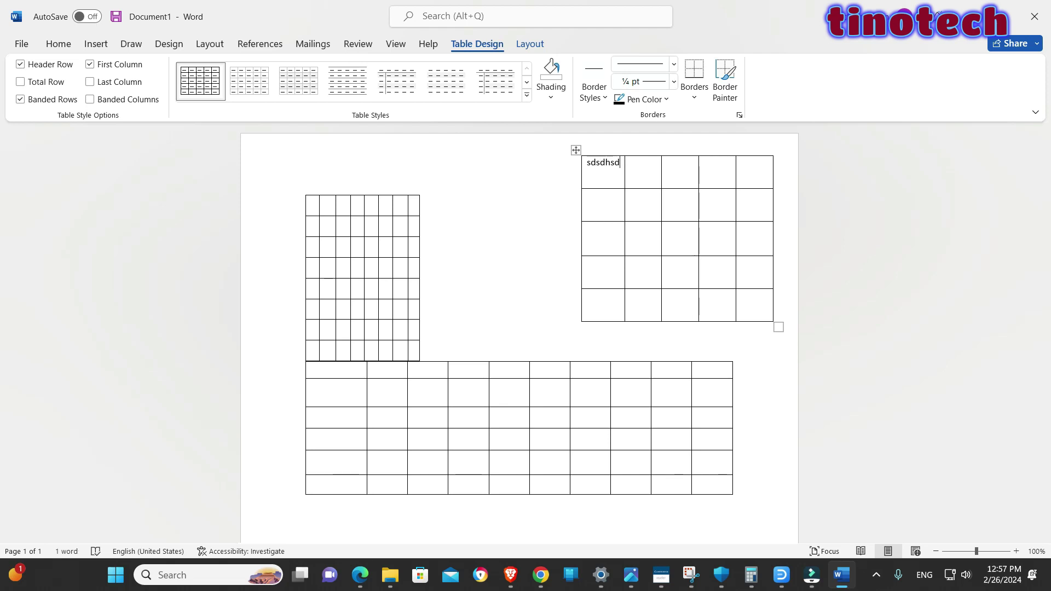
text( ashiddad)
key(Down)
text(sdk)
text(sdjbdajdbad )
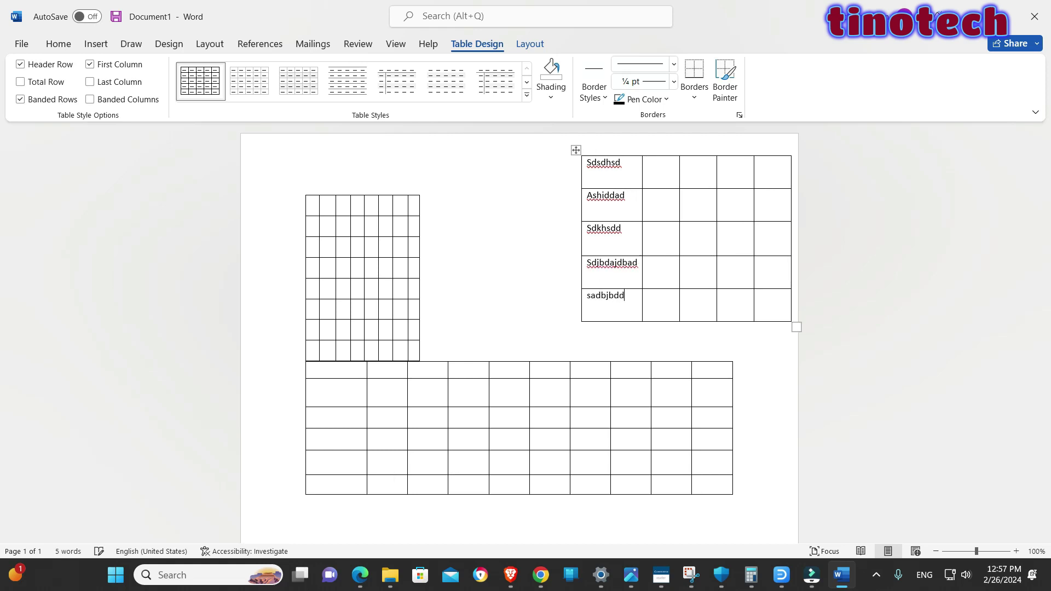
text(dbjwdjd)
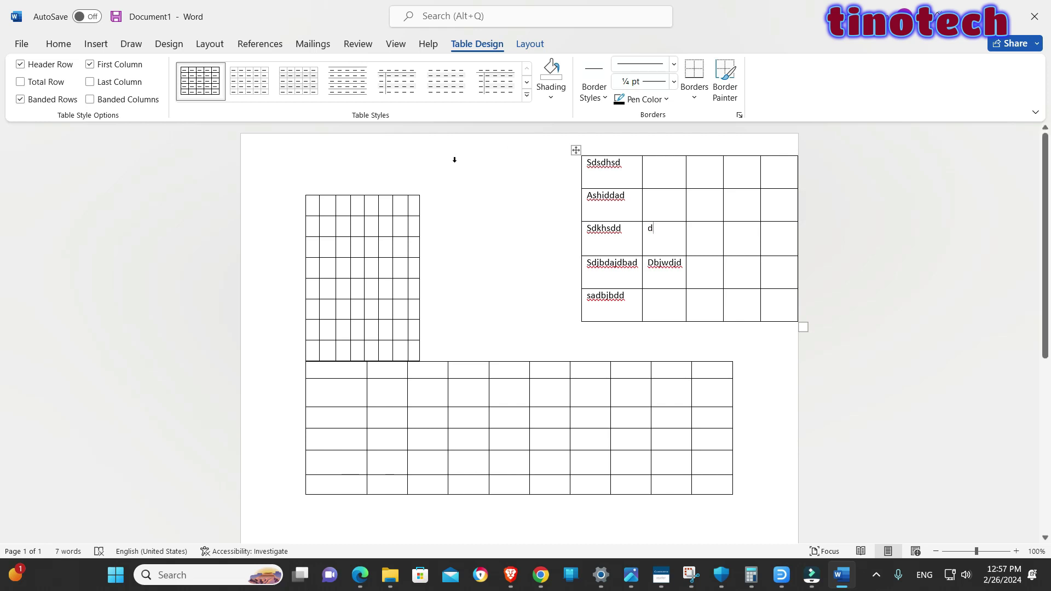
Give the top-right table a green grid style and nudge it further left.
click(445, 82)
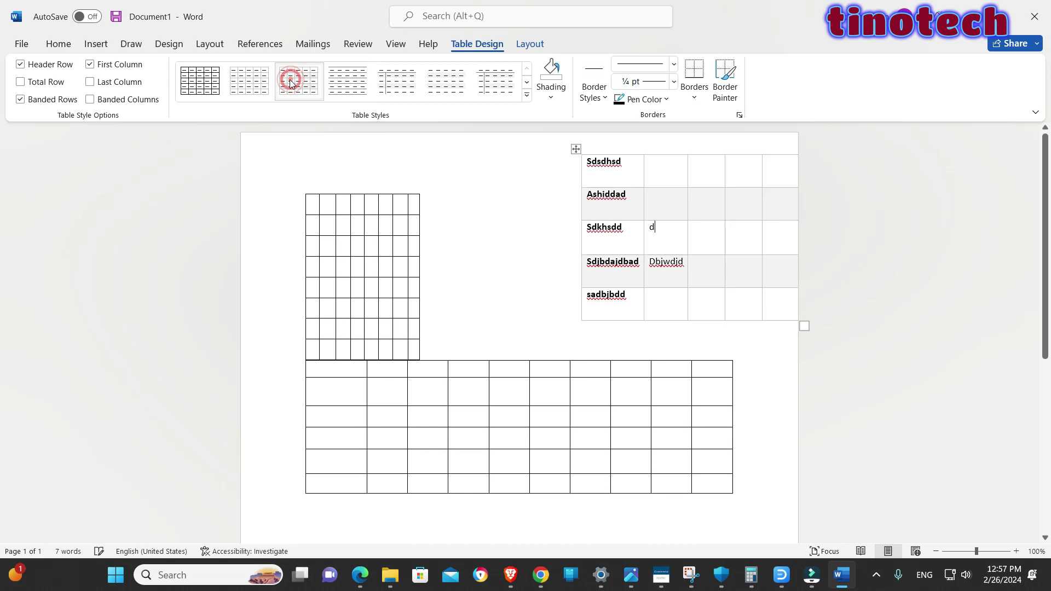
click(241, 81)
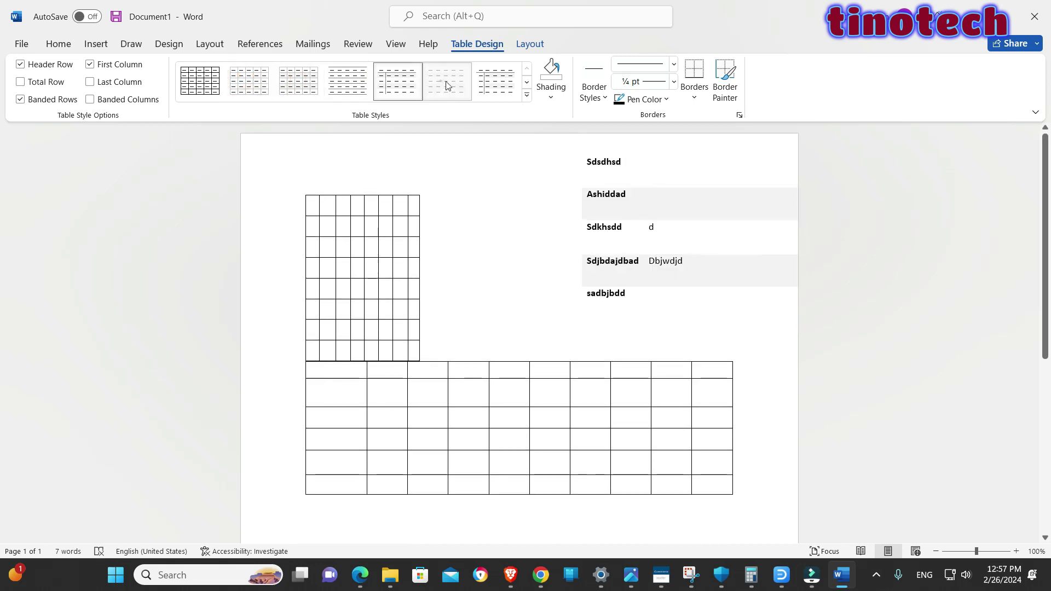
click(496, 82)
click(527, 95)
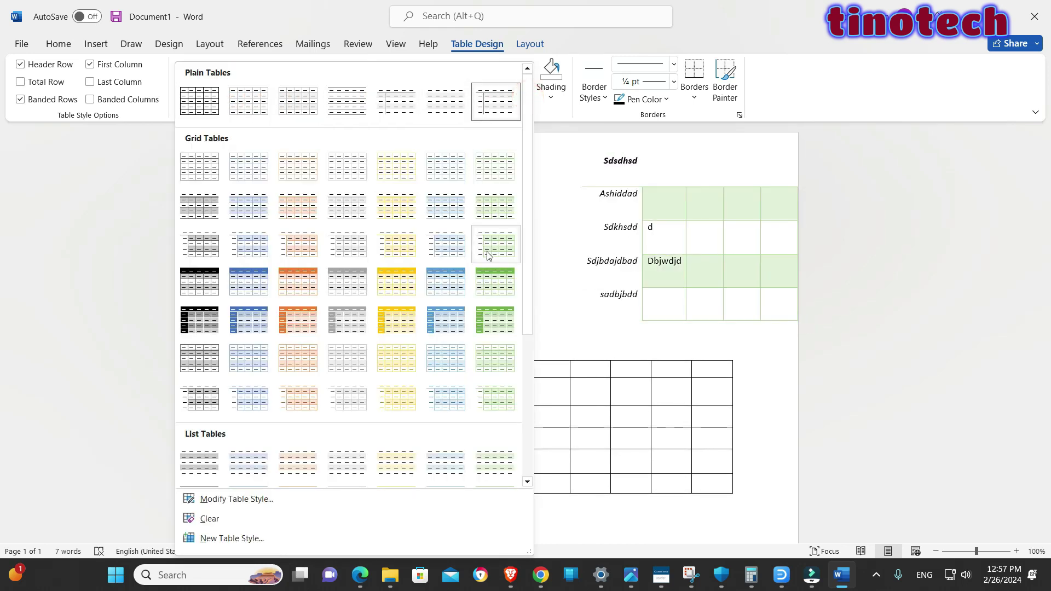
click(492, 291)
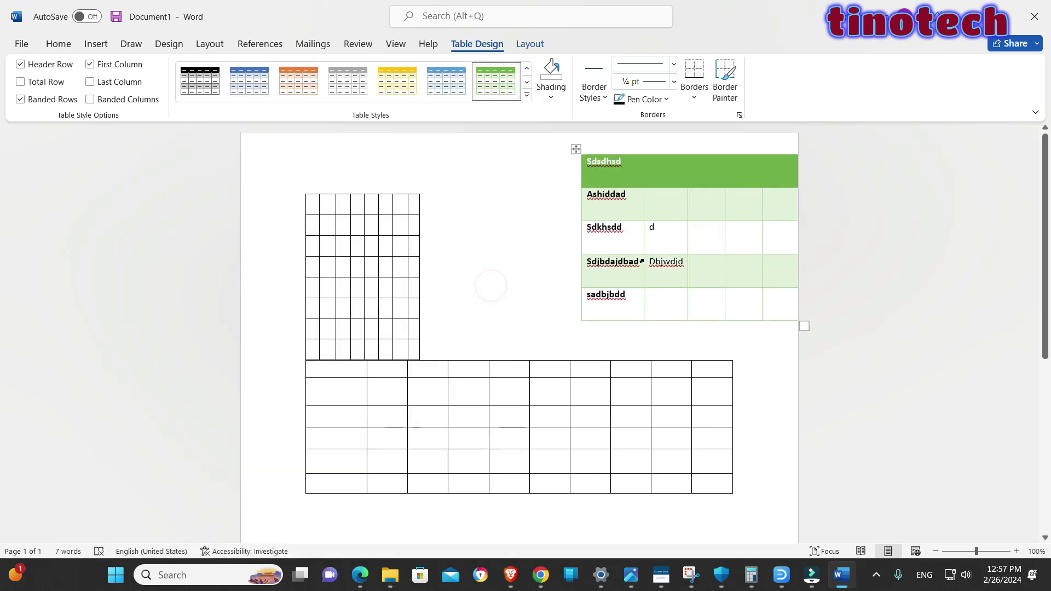
drag(575, 151, 508, 145)
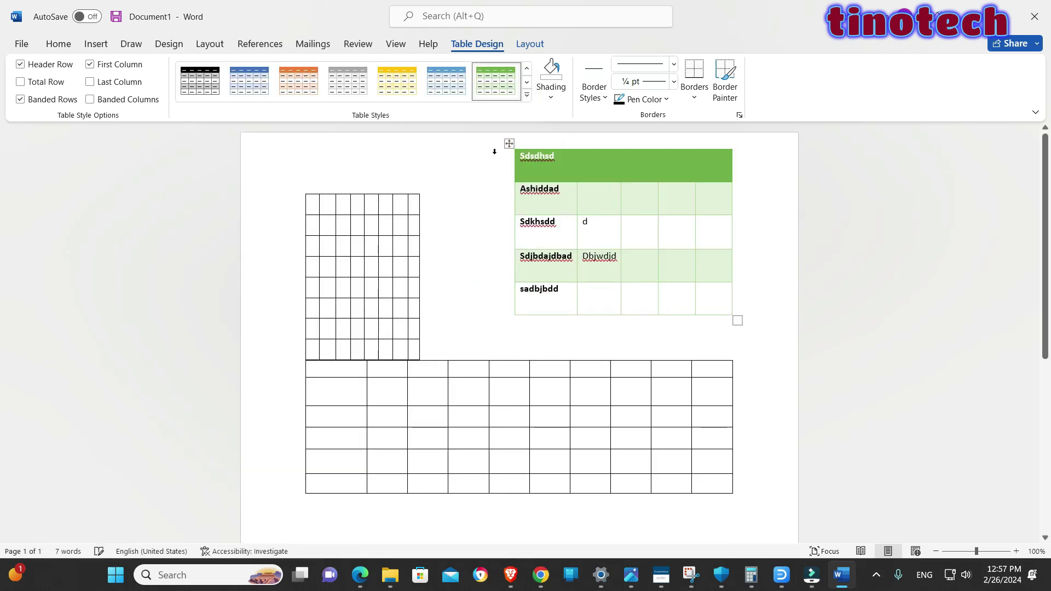
Apply an orange grid style to the narrow grid table.
click(372, 312)
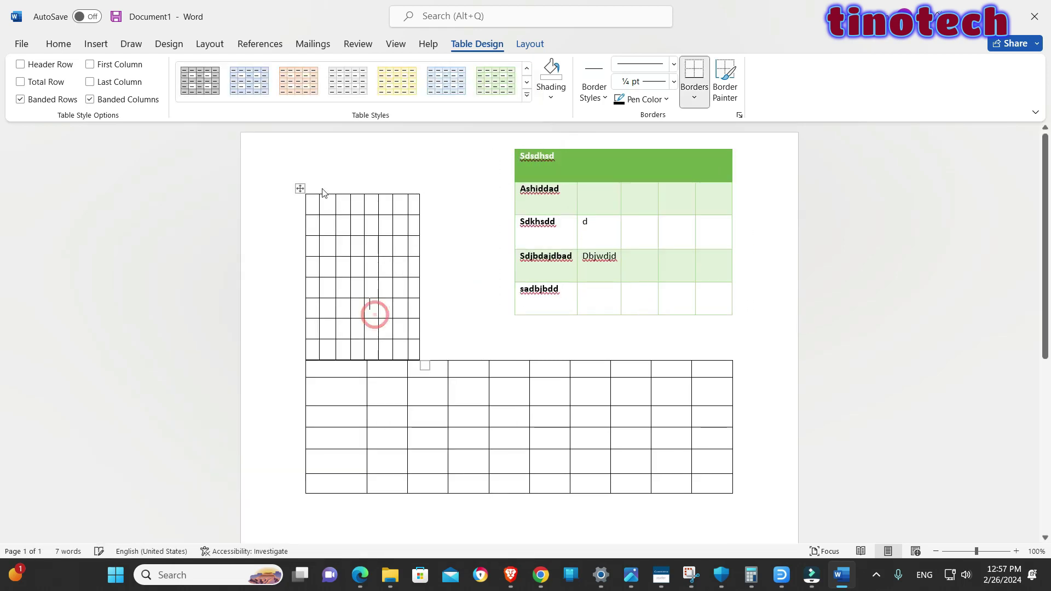
click(443, 81)
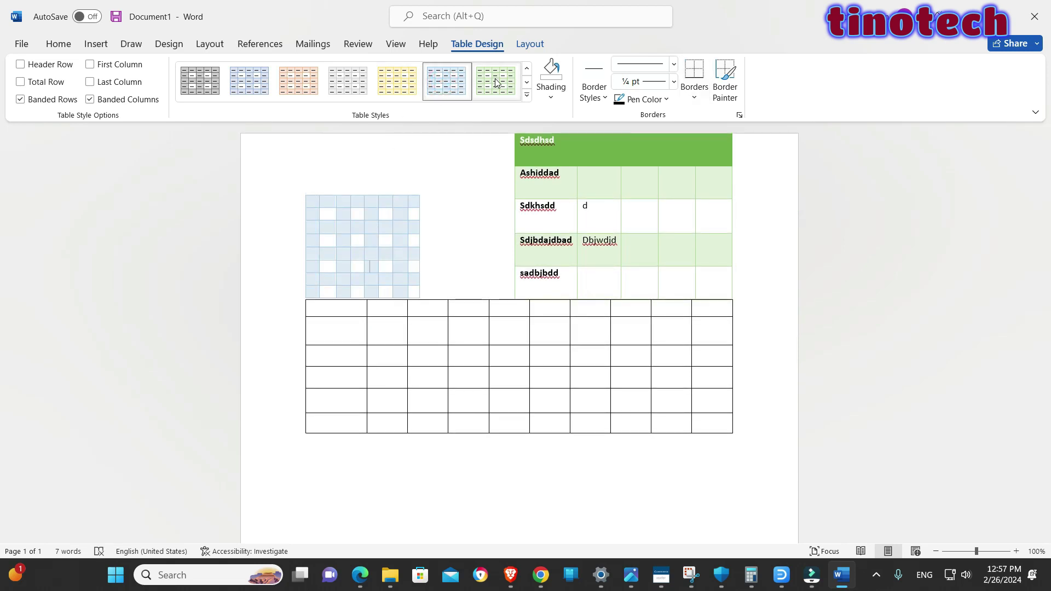
click(298, 81)
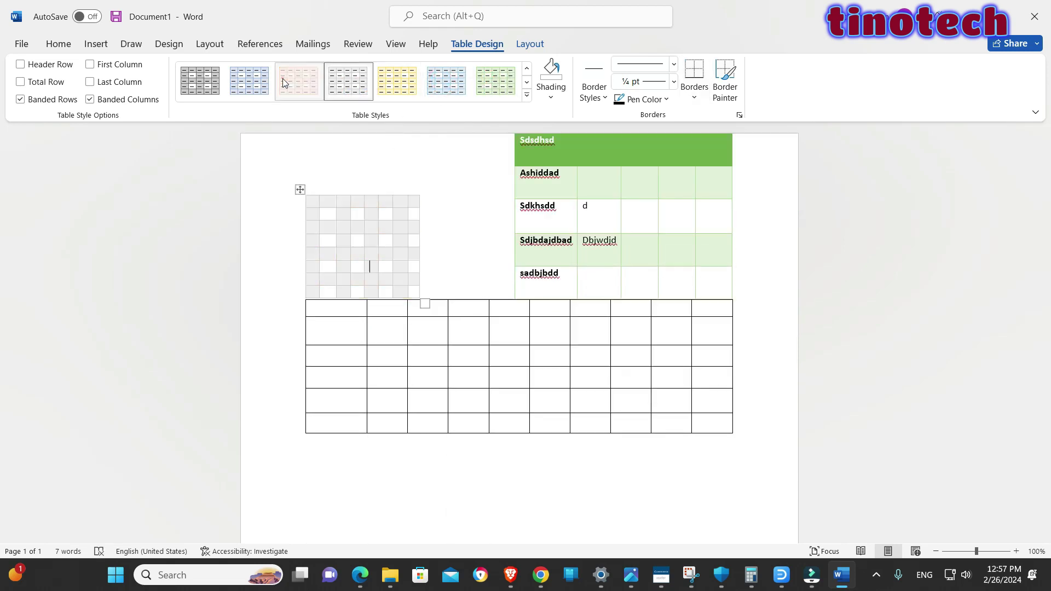
Apply a black grid table style to the wide bottom table.
click(518, 411)
click(550, 97)
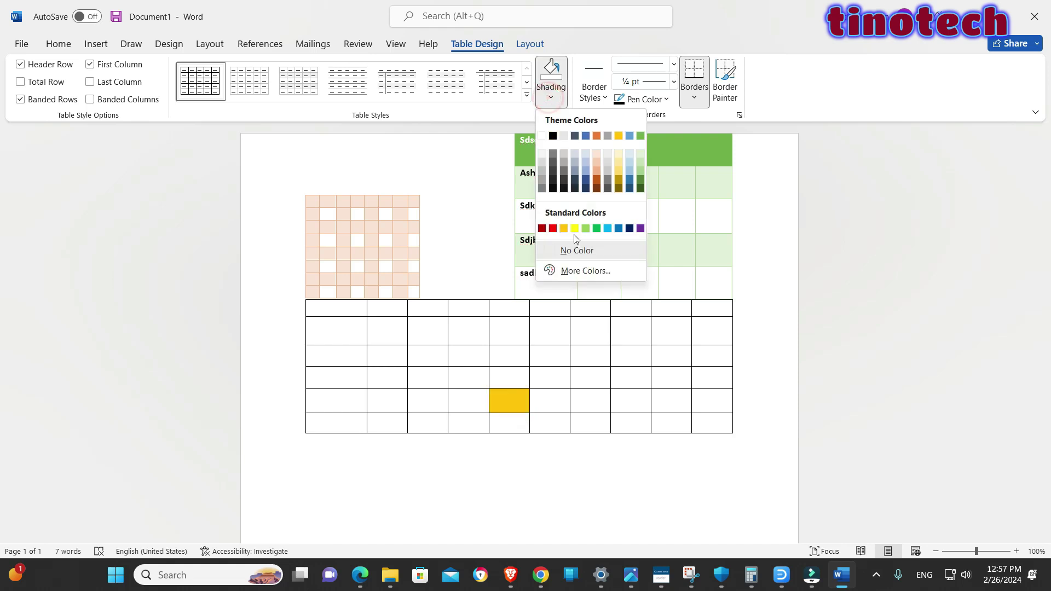
click(499, 83)
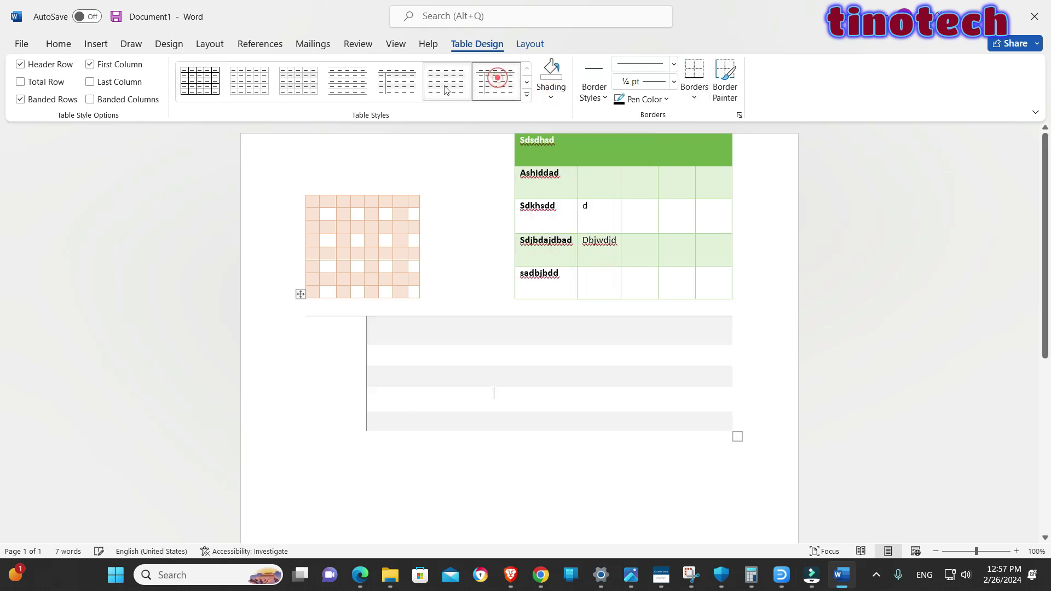
click(268, 82)
click(528, 96)
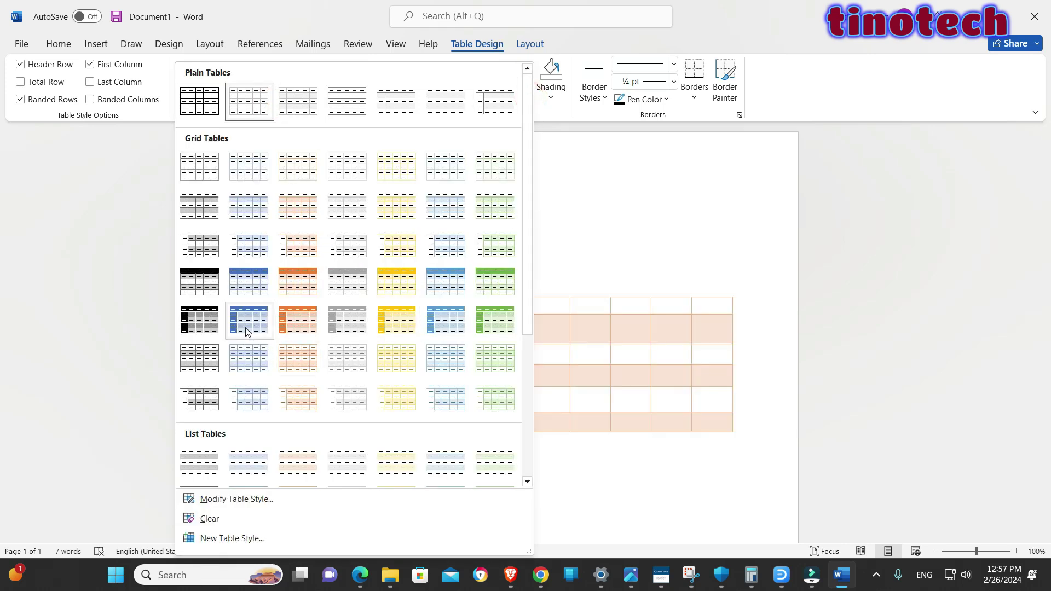
click(206, 317)
click(599, 467)
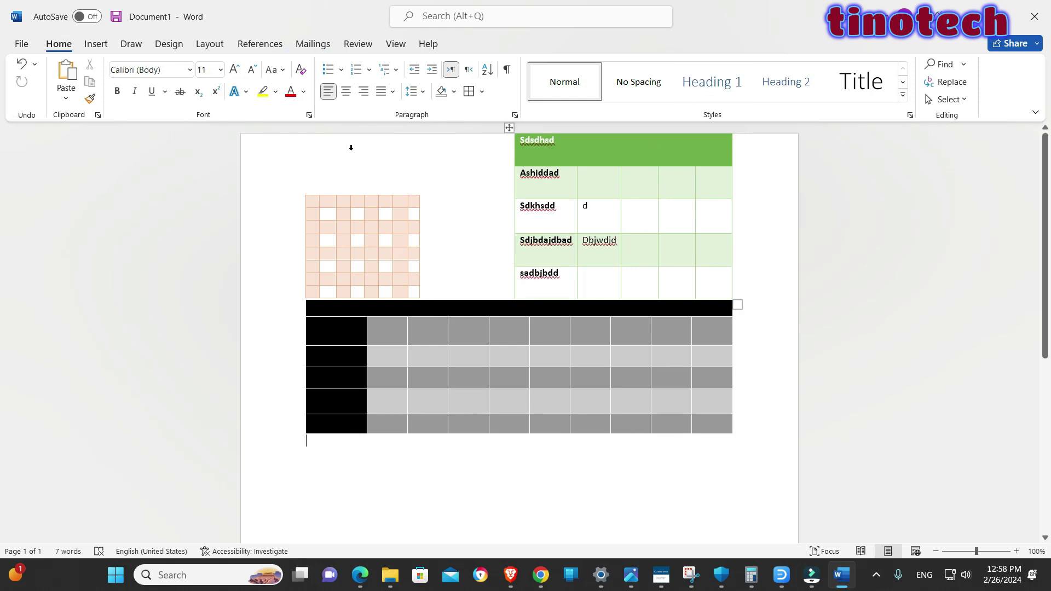
Embed a blank Excel spreadsheet beneath the tables, then return to editing the document.
click(96, 44)
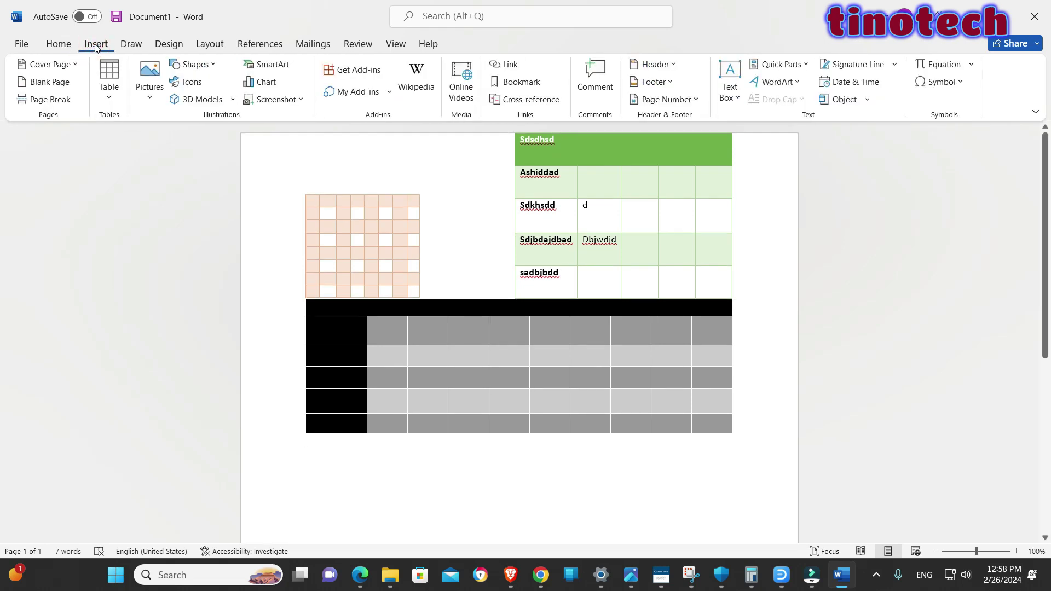
click(110, 101)
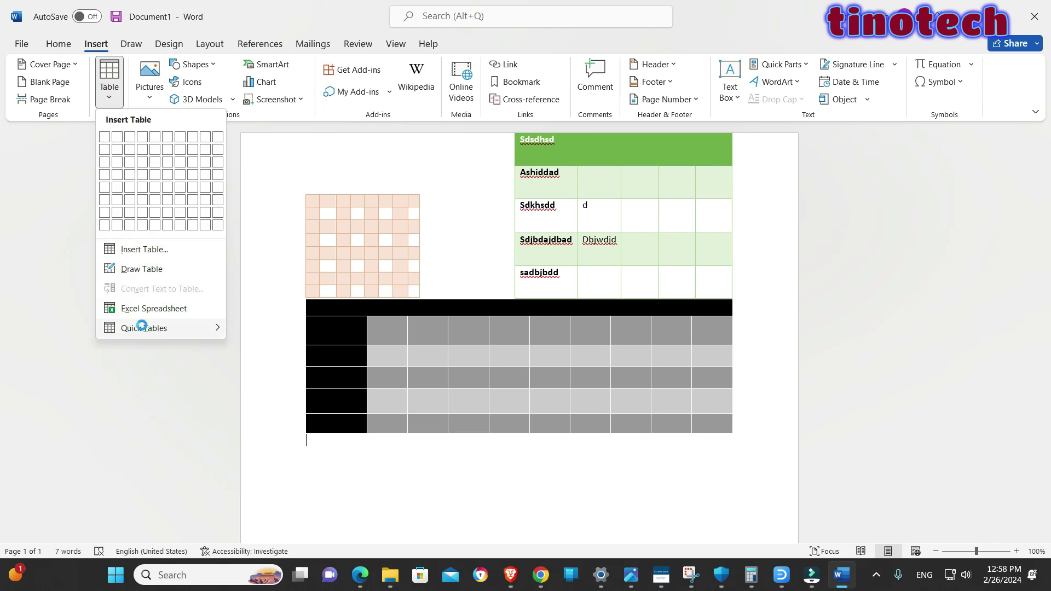
mouse_move(147, 331)
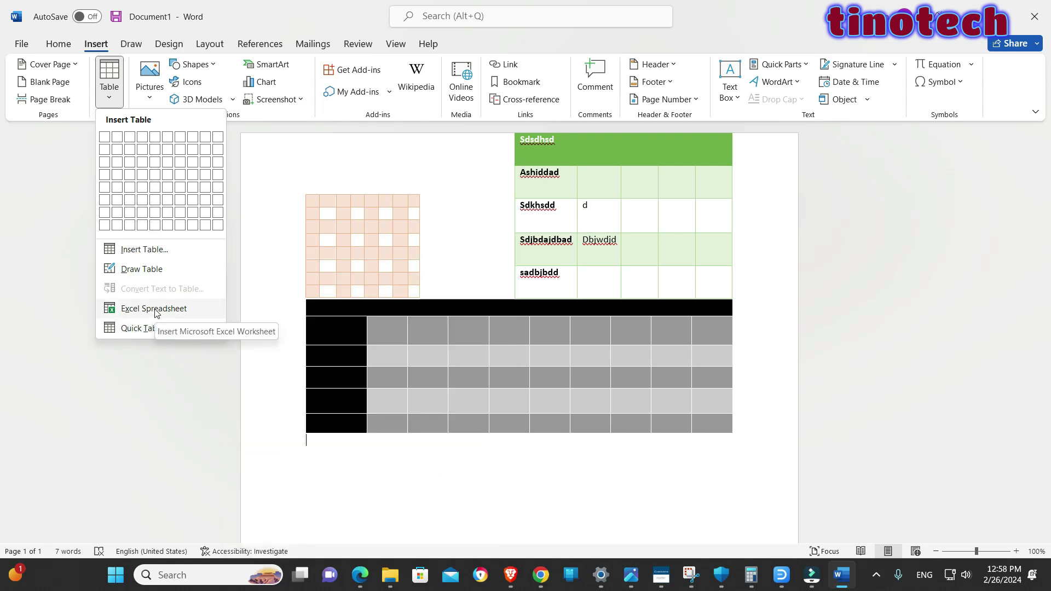
click(156, 310)
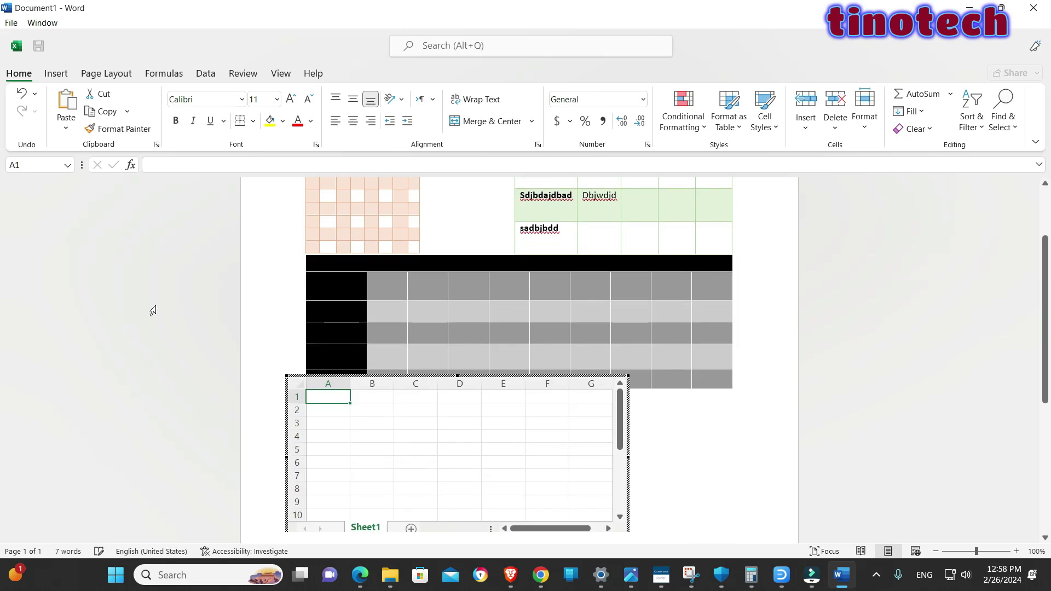
scroll(739, 422, down, 5)
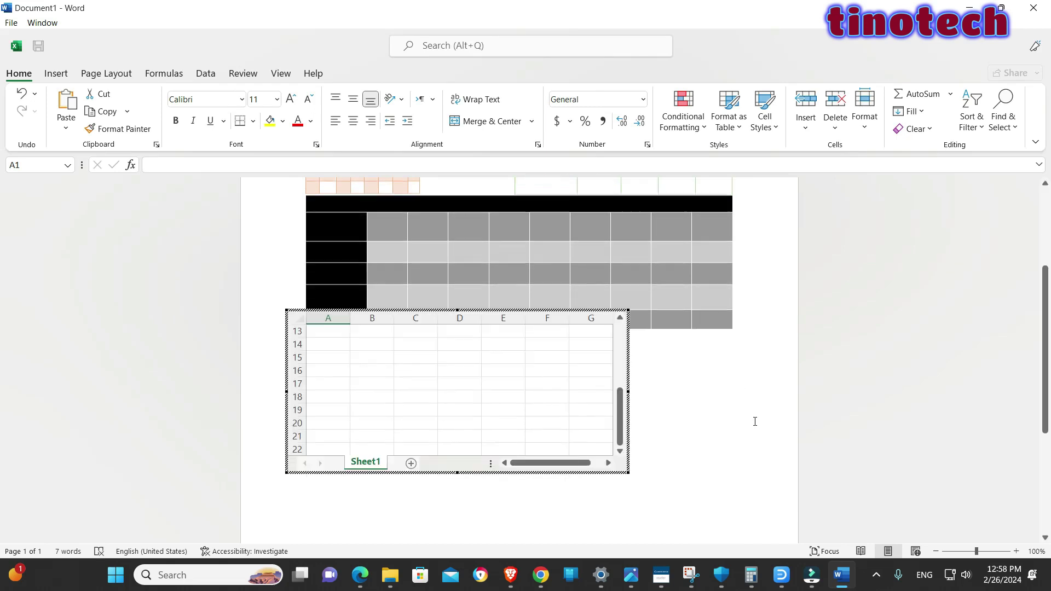
click(737, 420)
scroll(737, 405, up, 4)
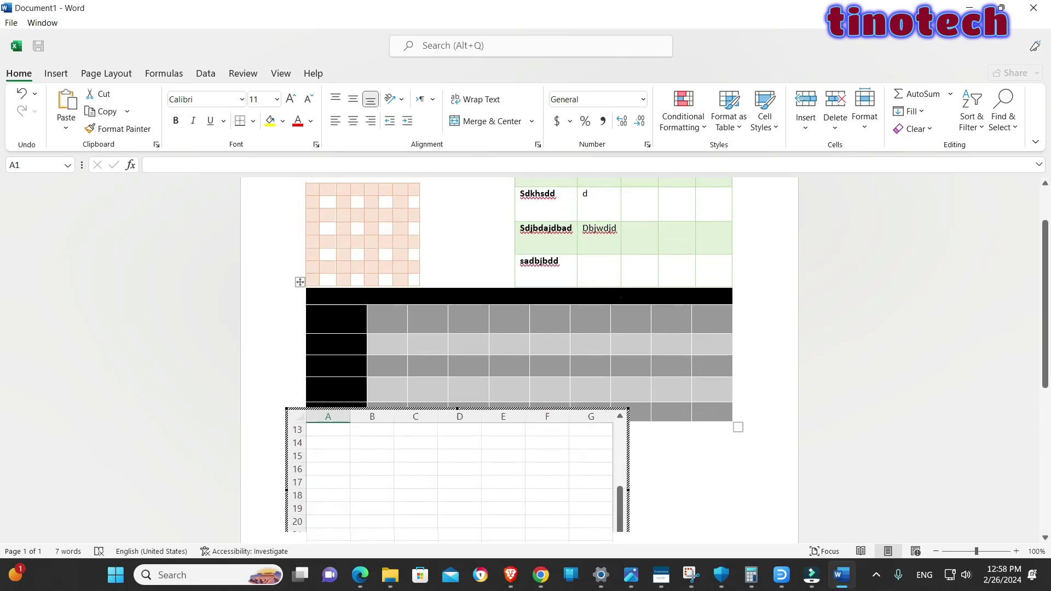
click(620, 298)
scroll(641, 374, down, 8)
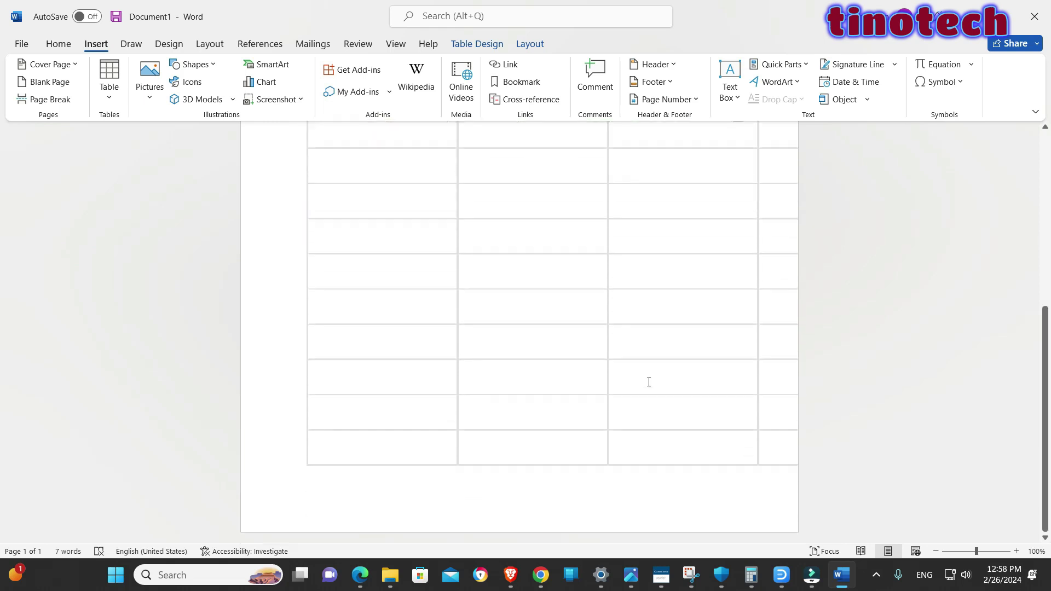
scroll(648, 381, up, 10)
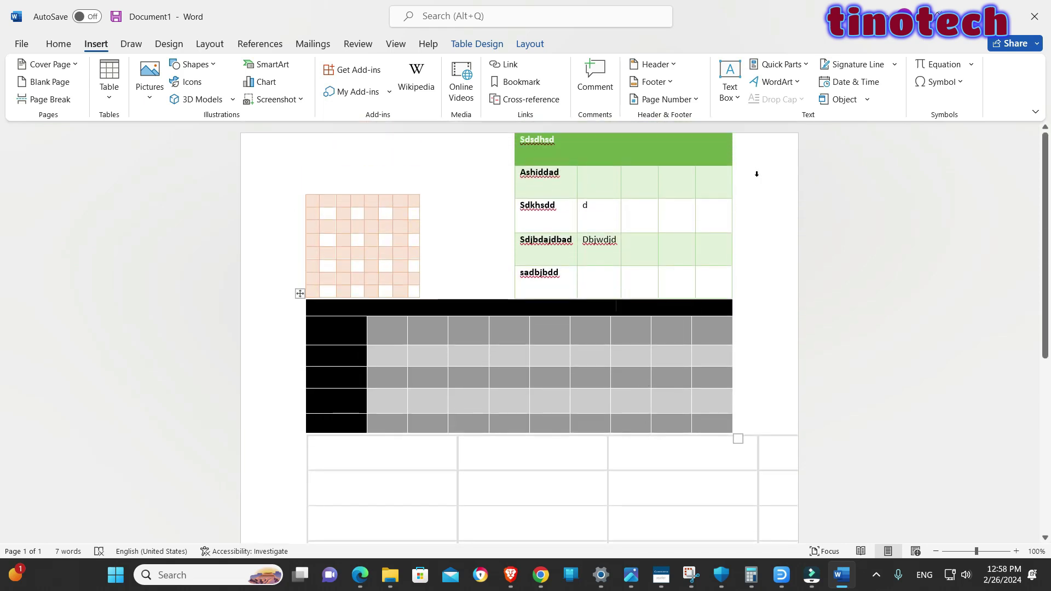
Create a new blank document and embed an Excel spreadsheet in it.
click(21, 44)
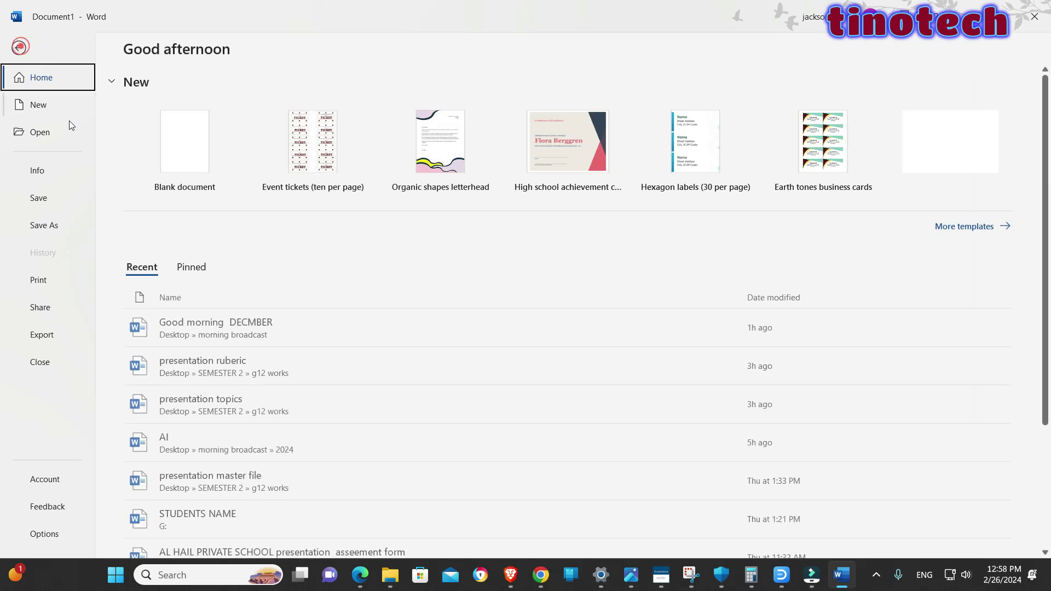
click(159, 151)
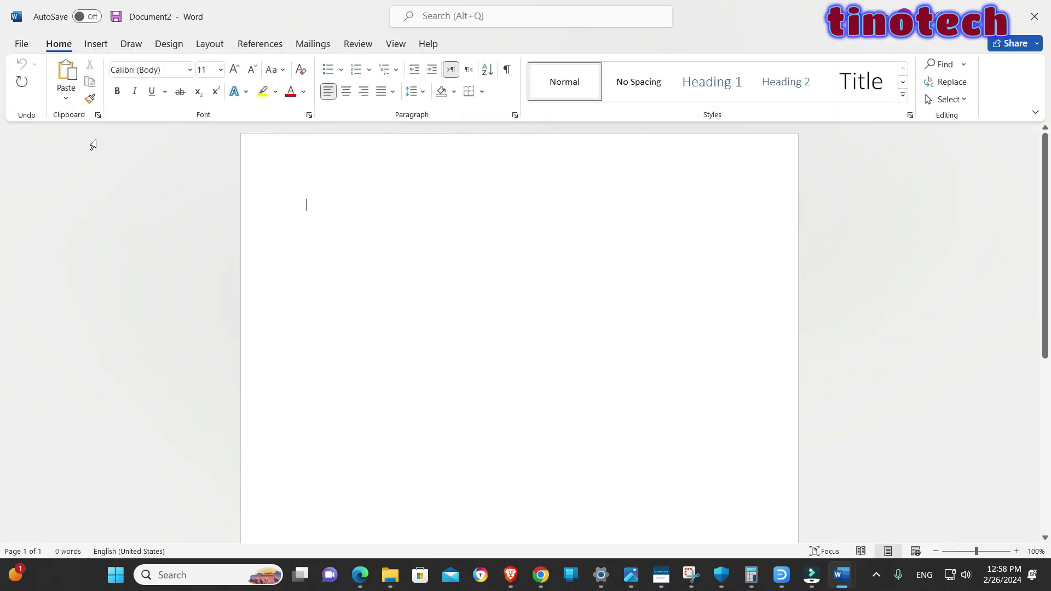
click(91, 45)
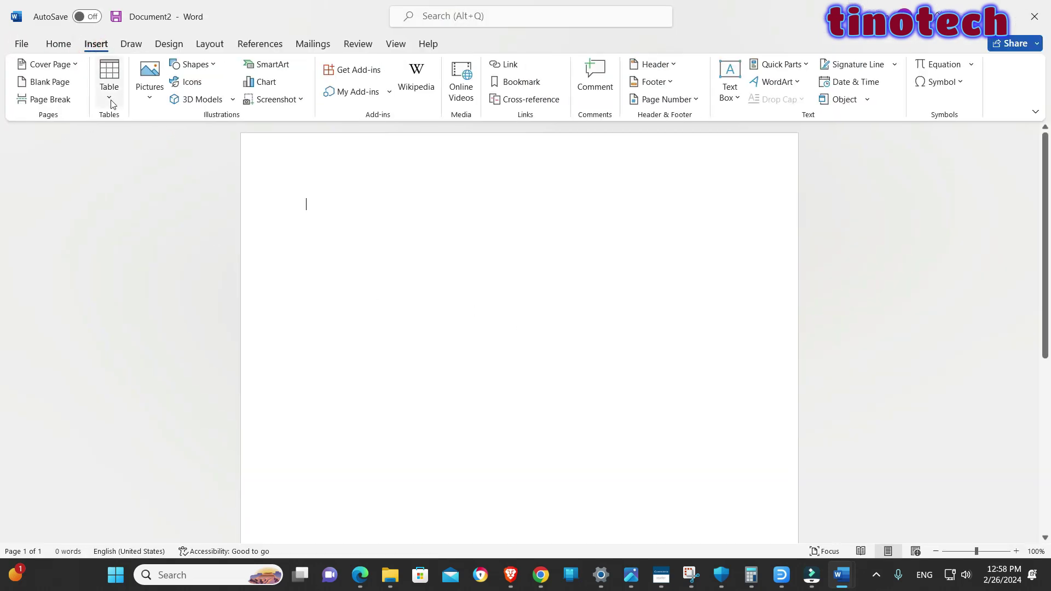
click(110, 97)
click(149, 308)
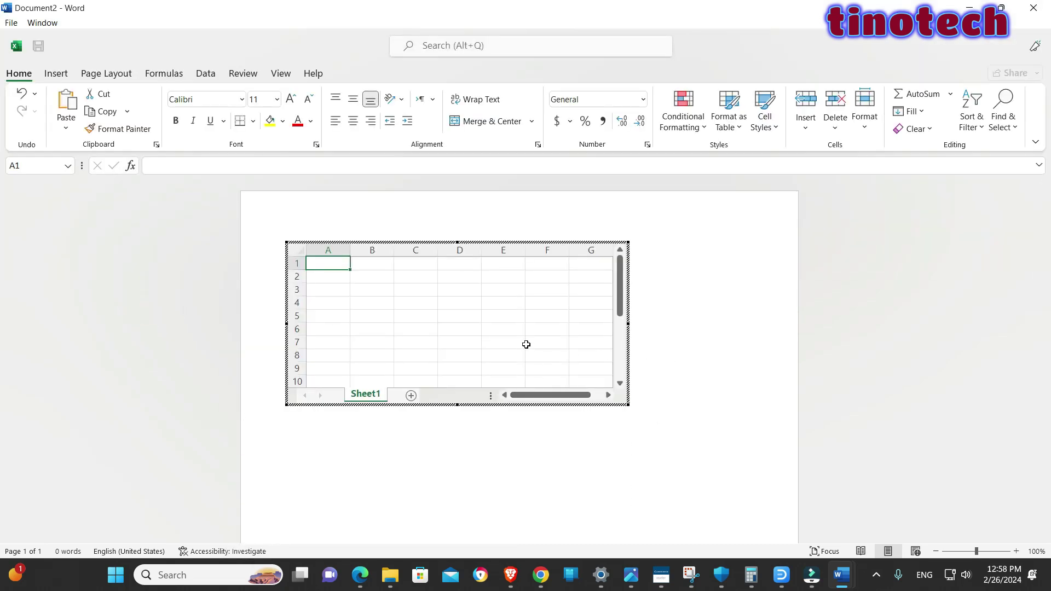
Enter yujyu, hjhgj, ghngh and vnv into worksheet cells A1, A3, A5 and A7.
click(527, 343)
click(413, 314)
click(321, 263)
text(yujyu)
click(334, 286)
text(hjhgj)
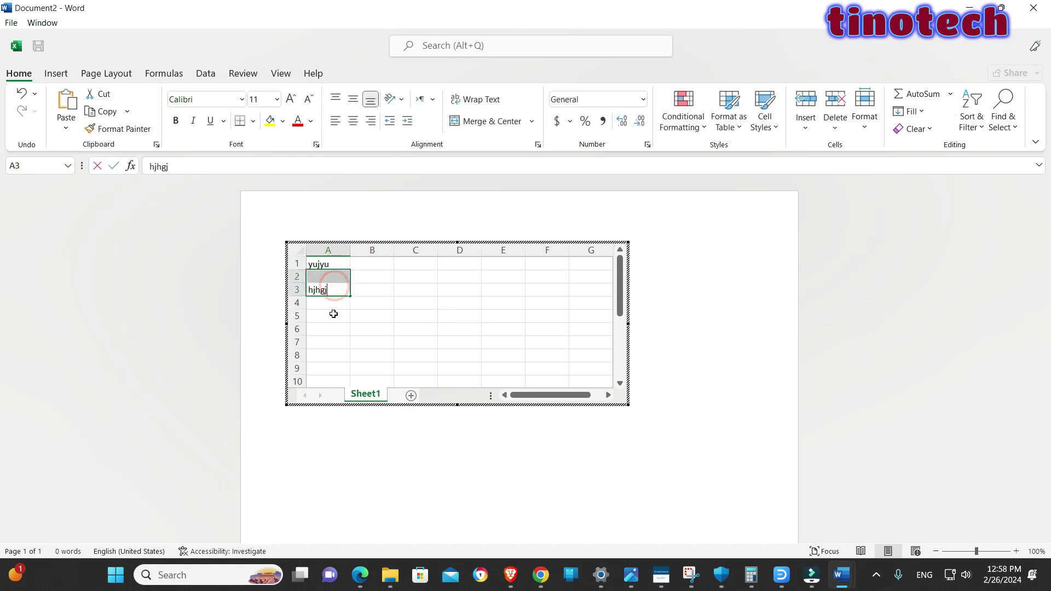
click(335, 314)
text(ghngh)
click(325, 342)
text(vnv)
Enter bnbn in A9 and B6, bnb in D4, and 4 in F5.
click(331, 367)
text(bnbn)
click(377, 327)
text(bnbn)
click(460, 304)
text(bnb)
click(556, 310)
text(4)
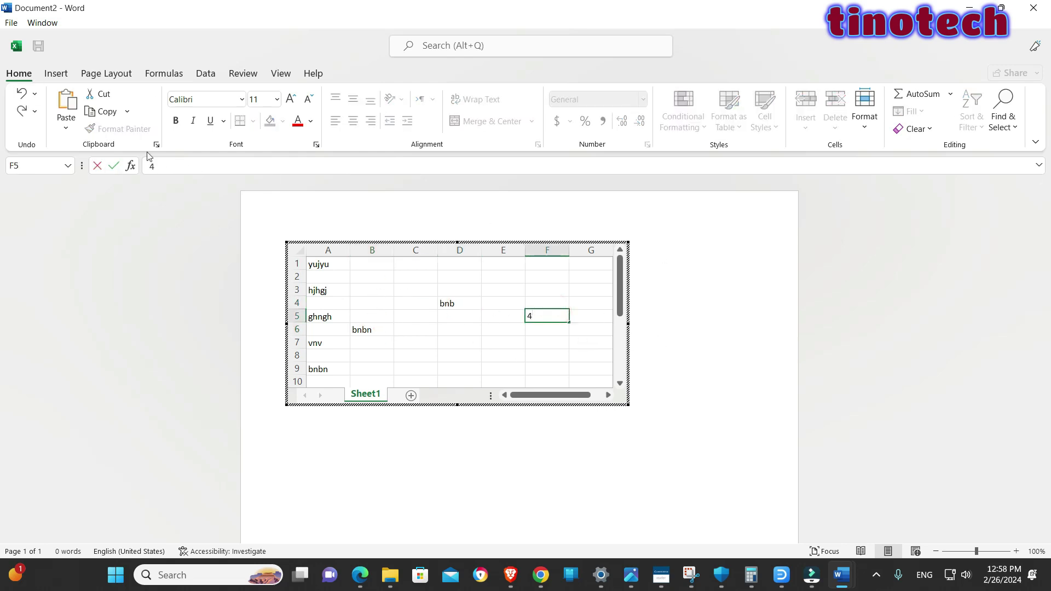
click(55, 74)
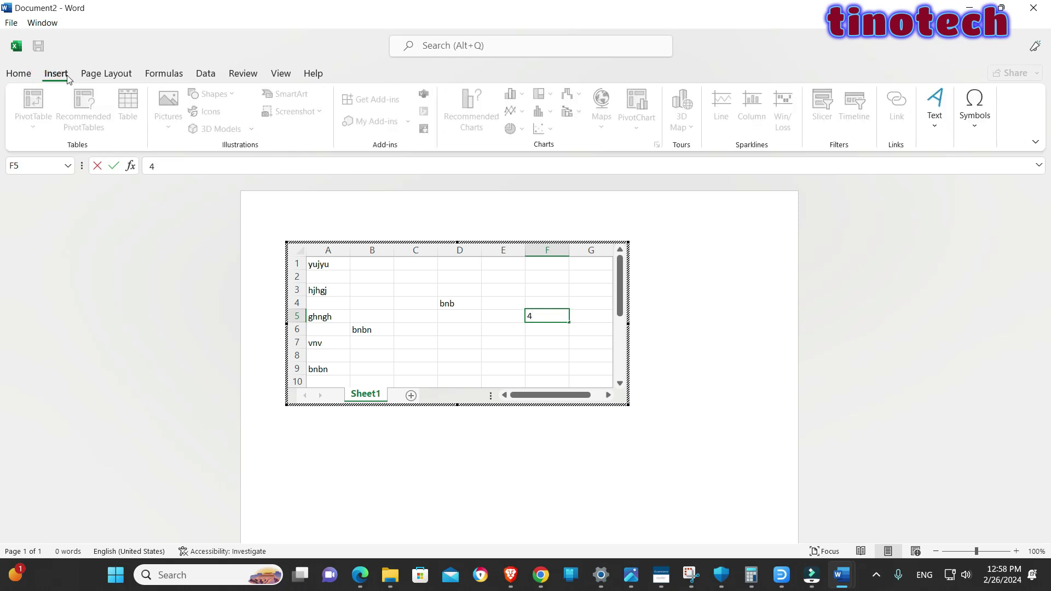
Exit worksheet editing and undo with Ctrl+Z to remove the embedded Excel sheet.
click(684, 259)
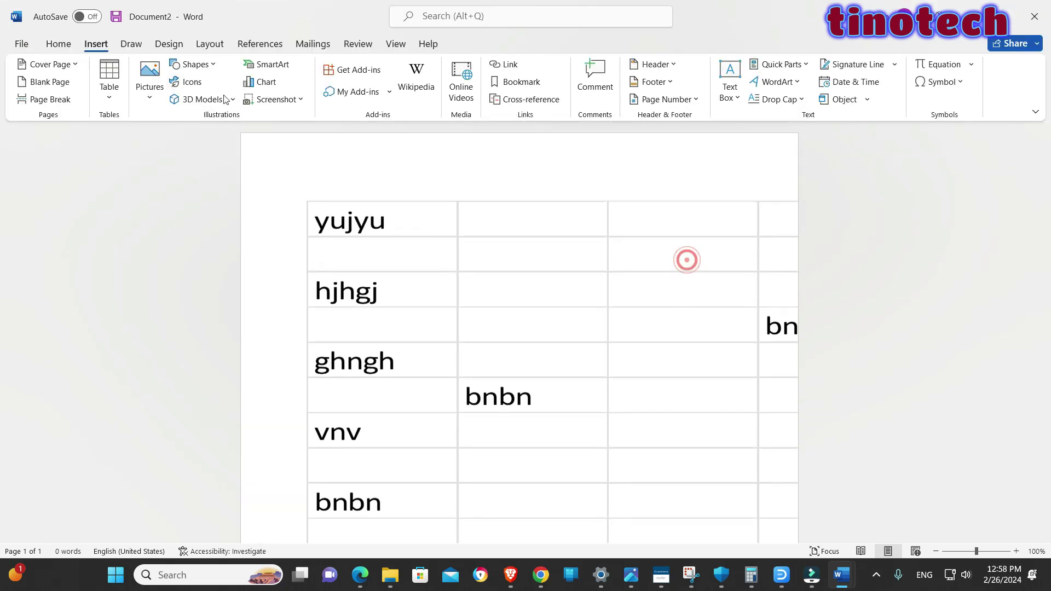
scroll(698, 309, down, 4)
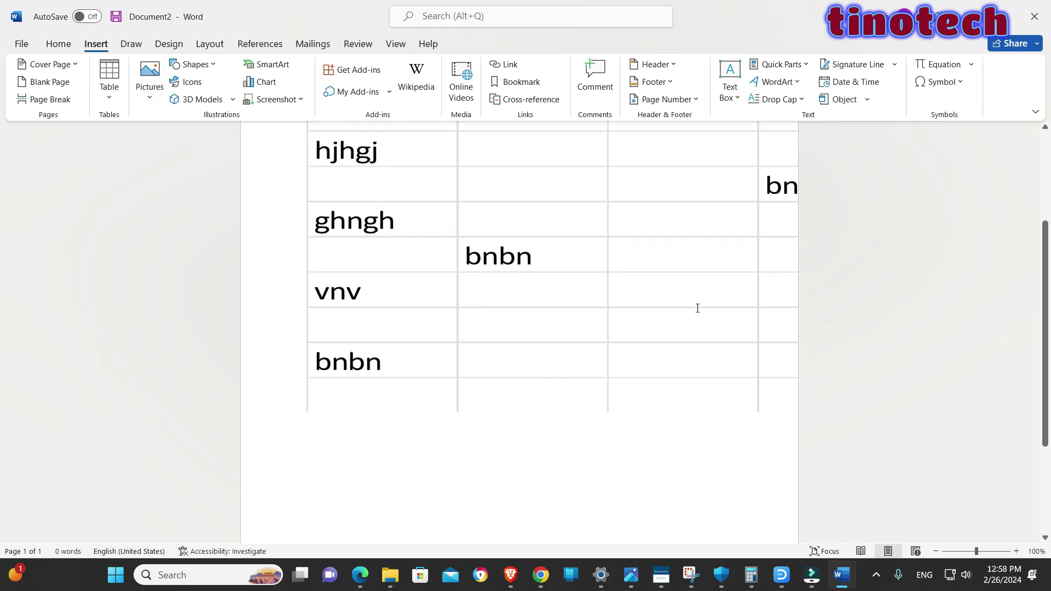
scroll(280, 225, up, 3)
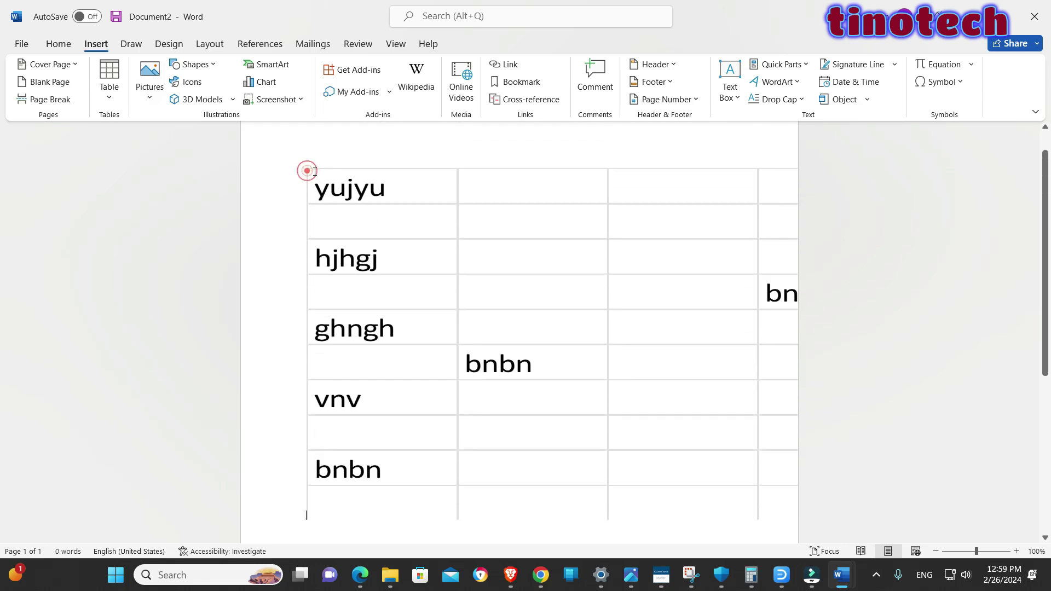
key(ctrl+z)
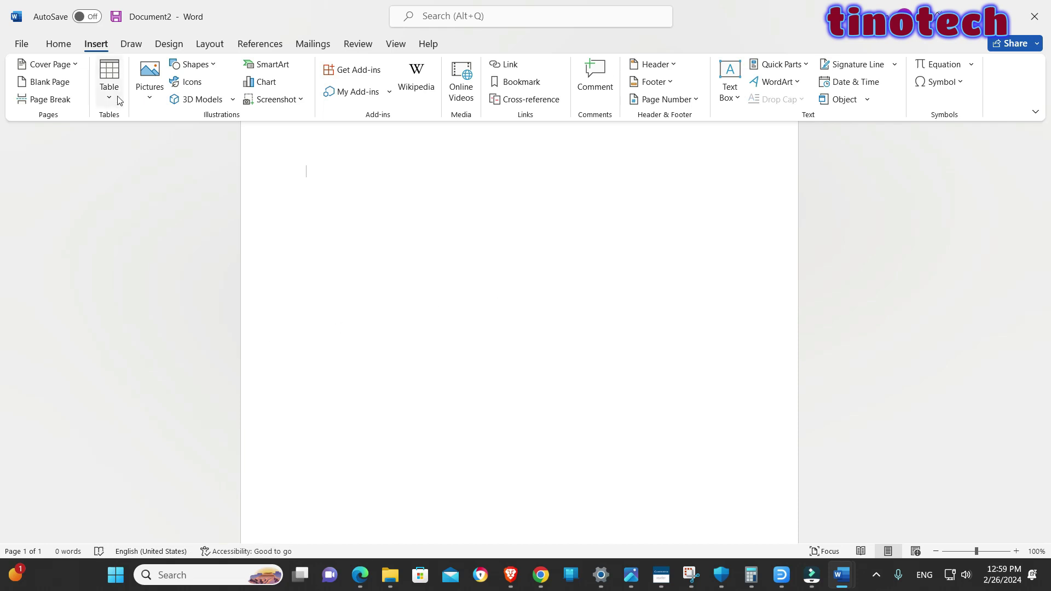
Insert the With Subheads 1 quick table from the Quick Tables gallery.
click(106, 70)
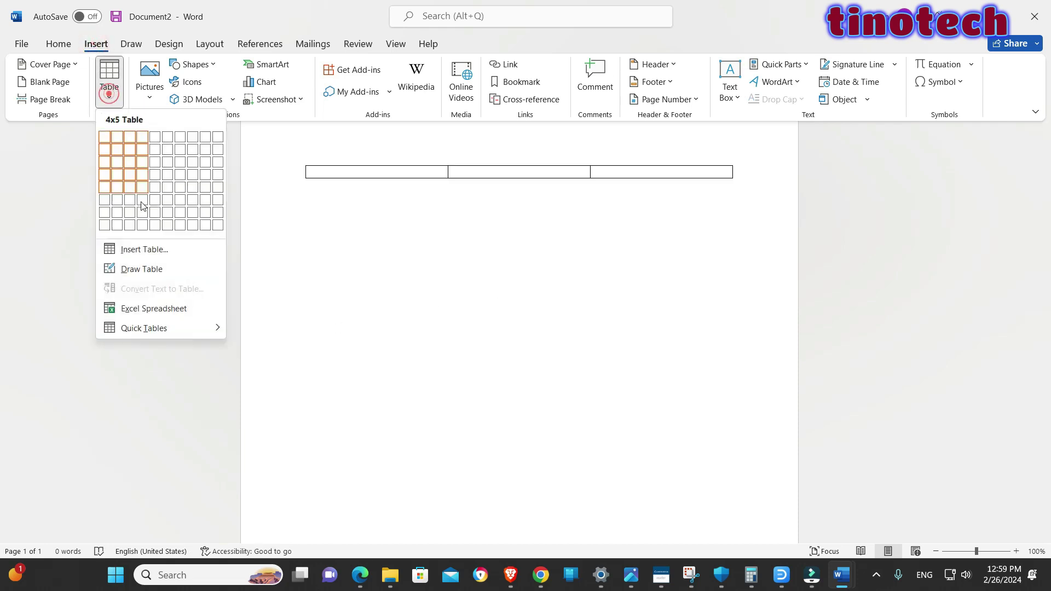
mouse_move(148, 331)
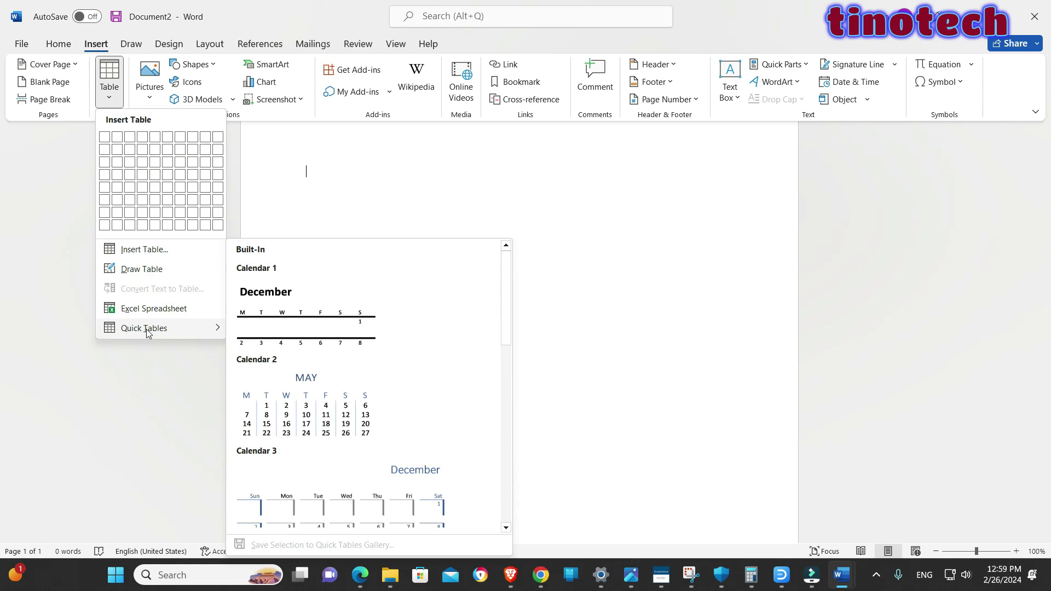
scroll(306, 383, down, 8)
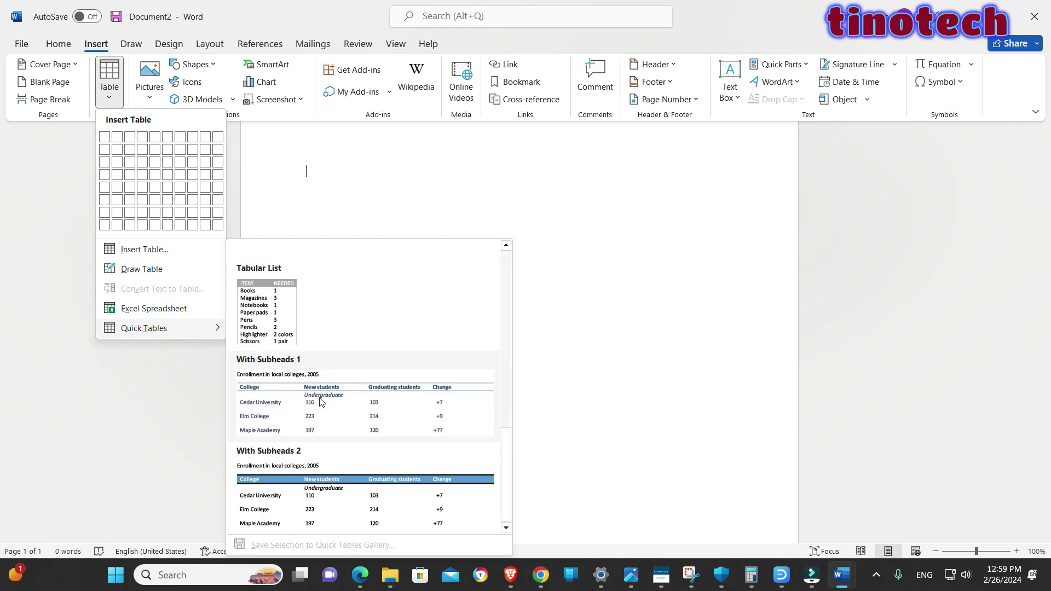
click(334, 419)
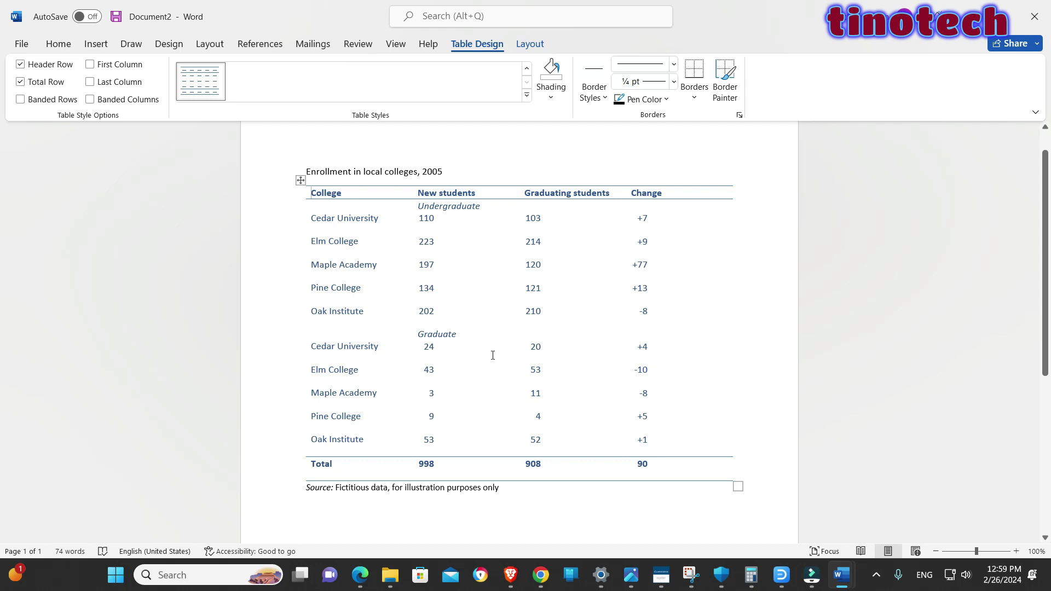
Edit the first row's cells, changing 110 to 120, then select all and delete everything.
click(432, 220)
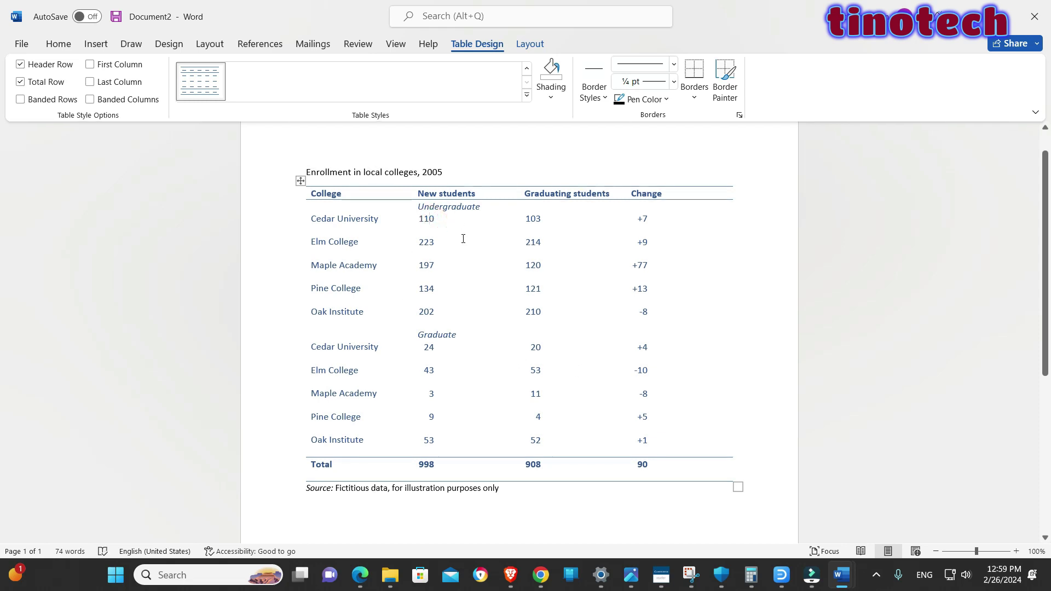
text(12)
key(BackSpace)
key(BackSpace)
key(BackSpace)
text(bnnhn)
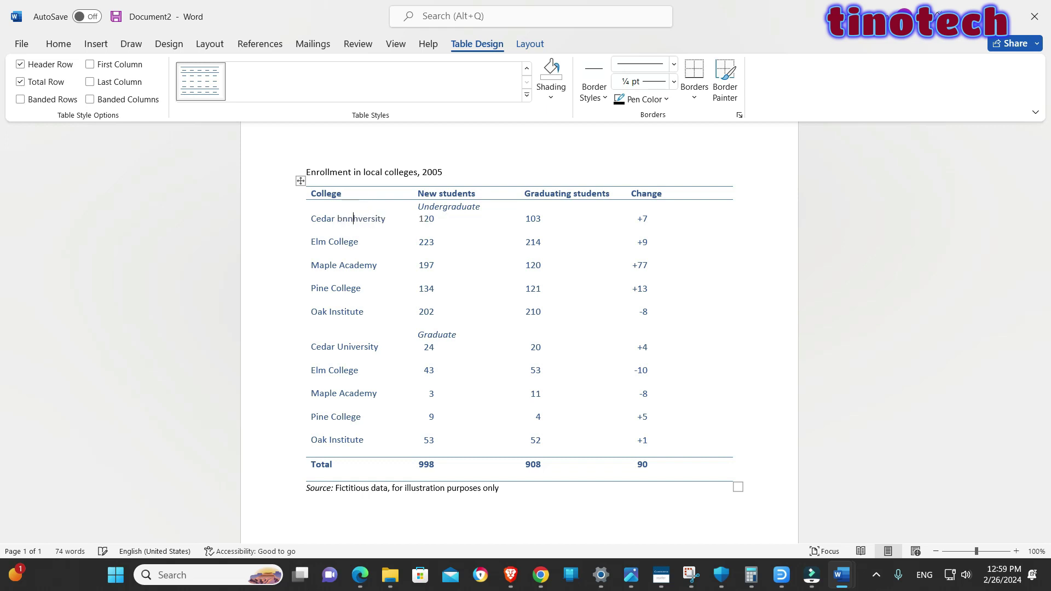
scroll(581, 359, down, 3)
scroll(573, 367, up, 4)
scroll(572, 368, up, 1)
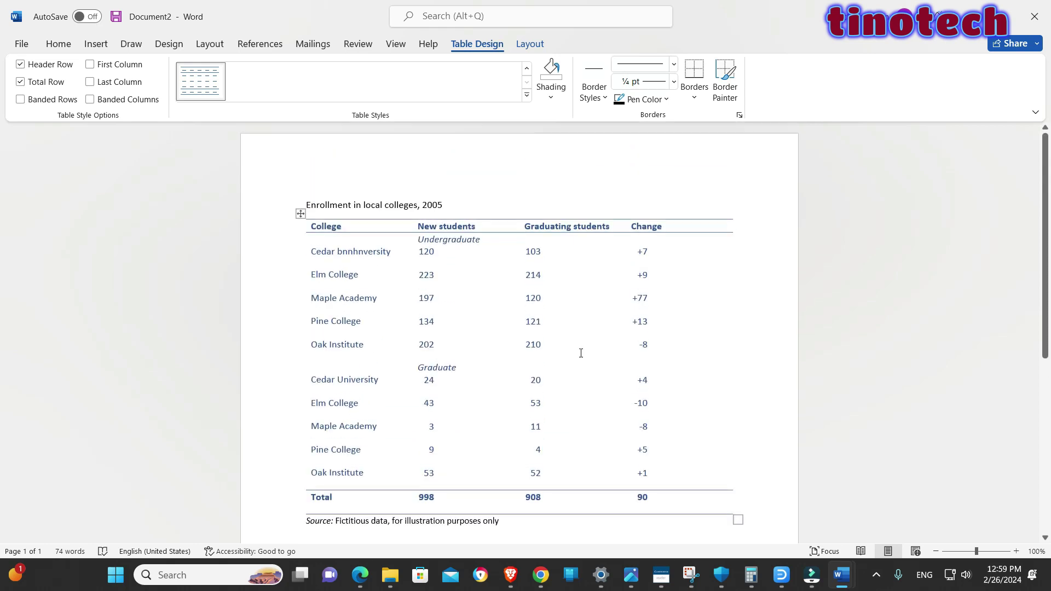
key(ctrl+a)
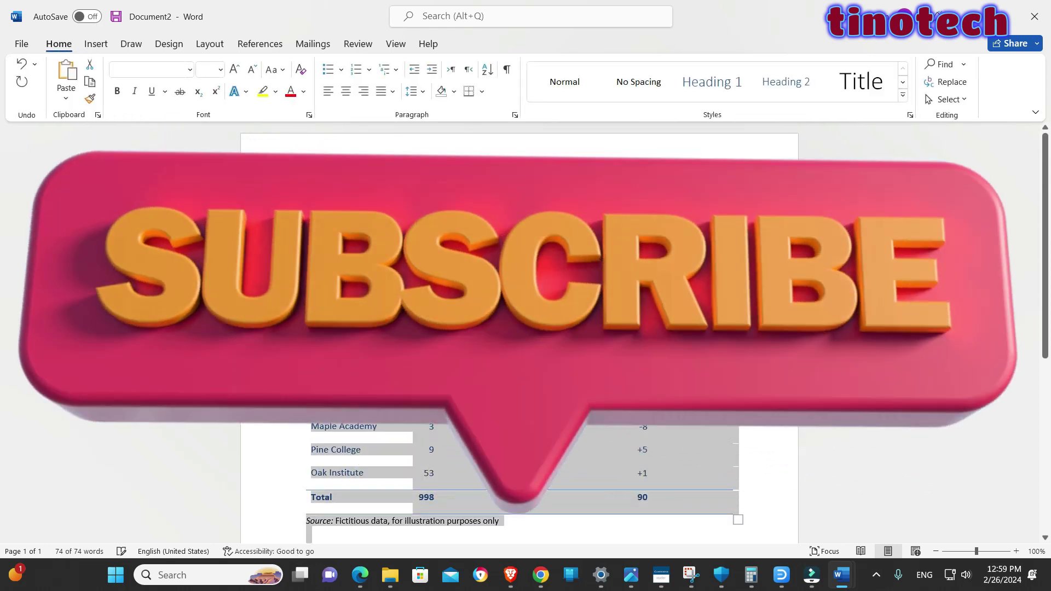
key(Delete)
Insert the Tabular List quick table from the Quick Tables gallery.
click(96, 43)
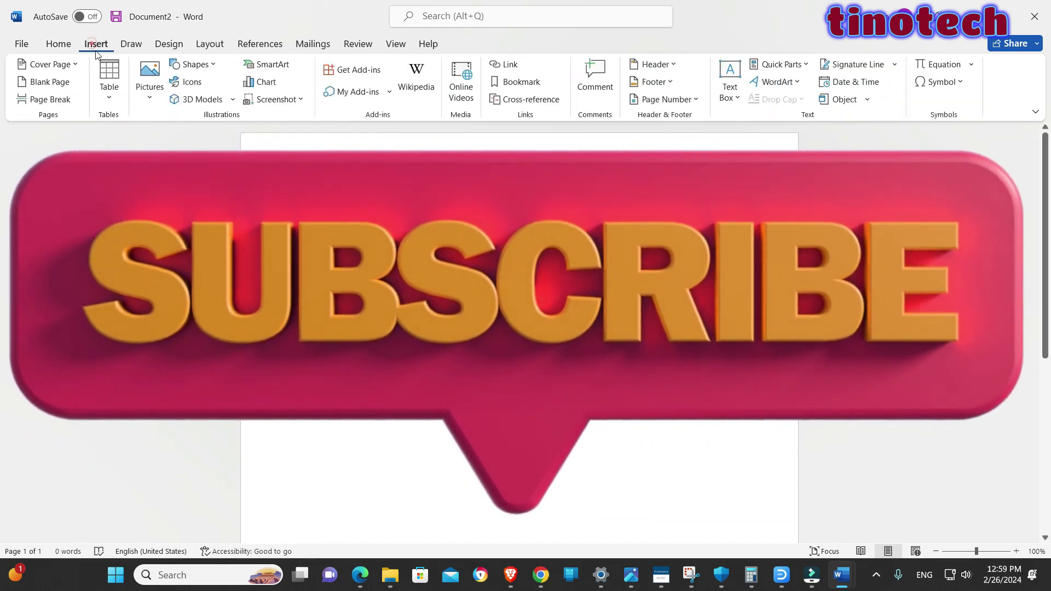
click(107, 85)
click(144, 328)
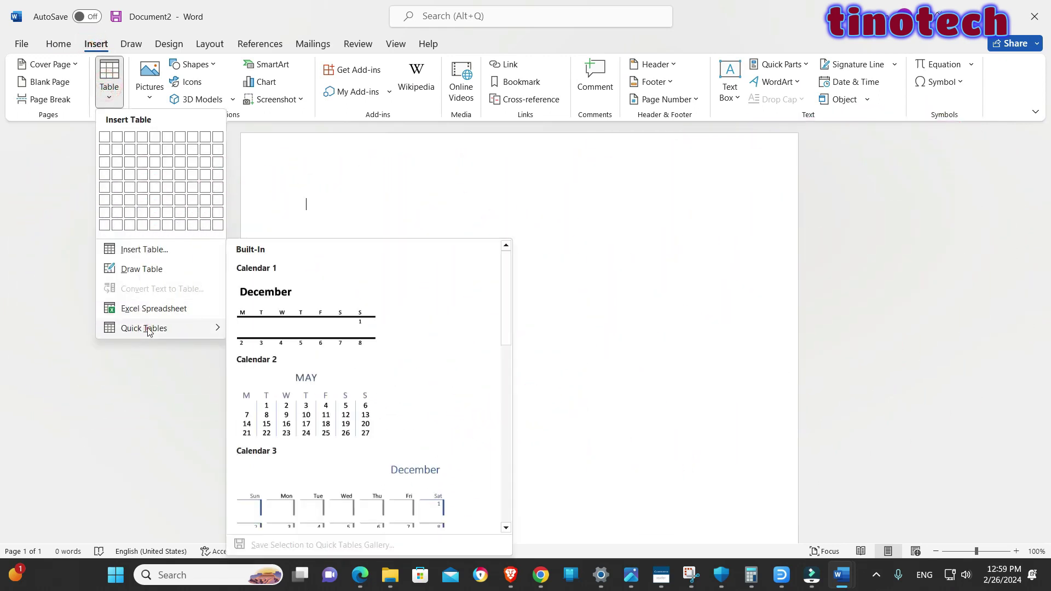
scroll(401, 418, down, 5)
scroll(401, 418, up, 3)
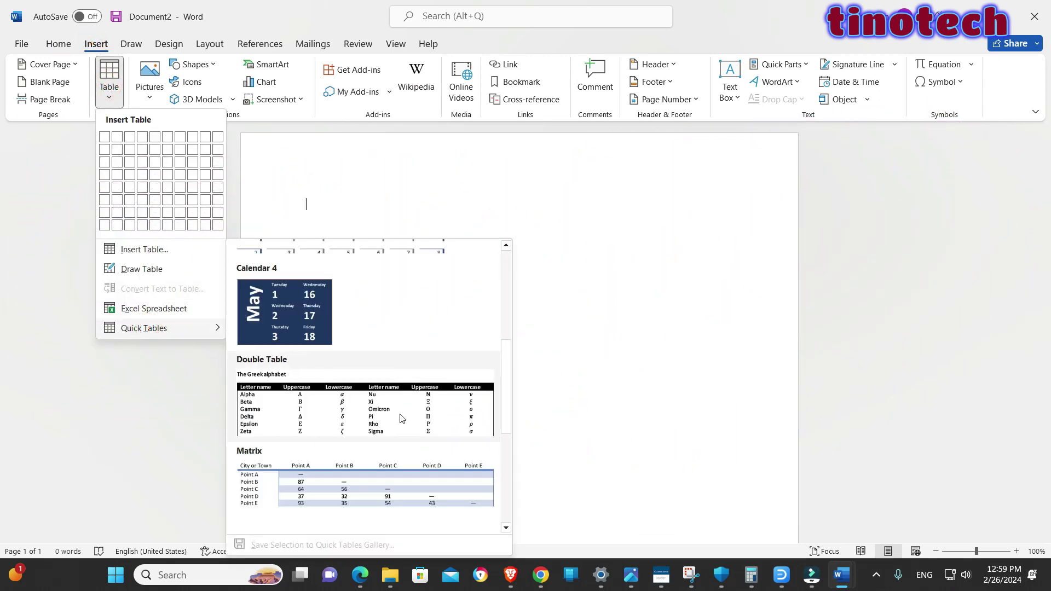
scroll(311, 437, down, 3)
click(265, 310)
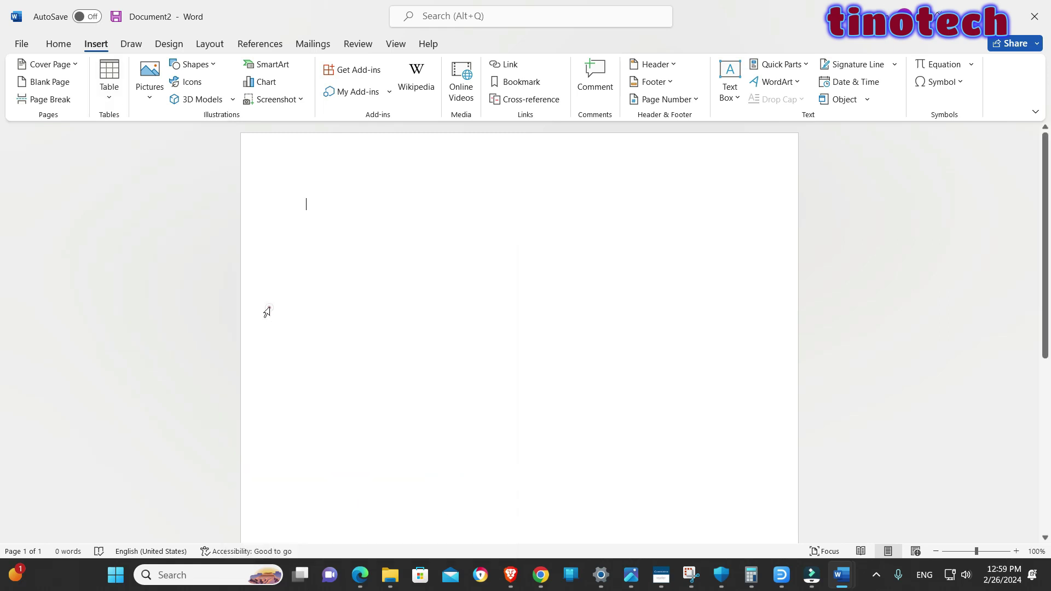
Enlarge the ITEM/NEEDED table wider, with taller rows.
drag(411, 315, 622, 365)
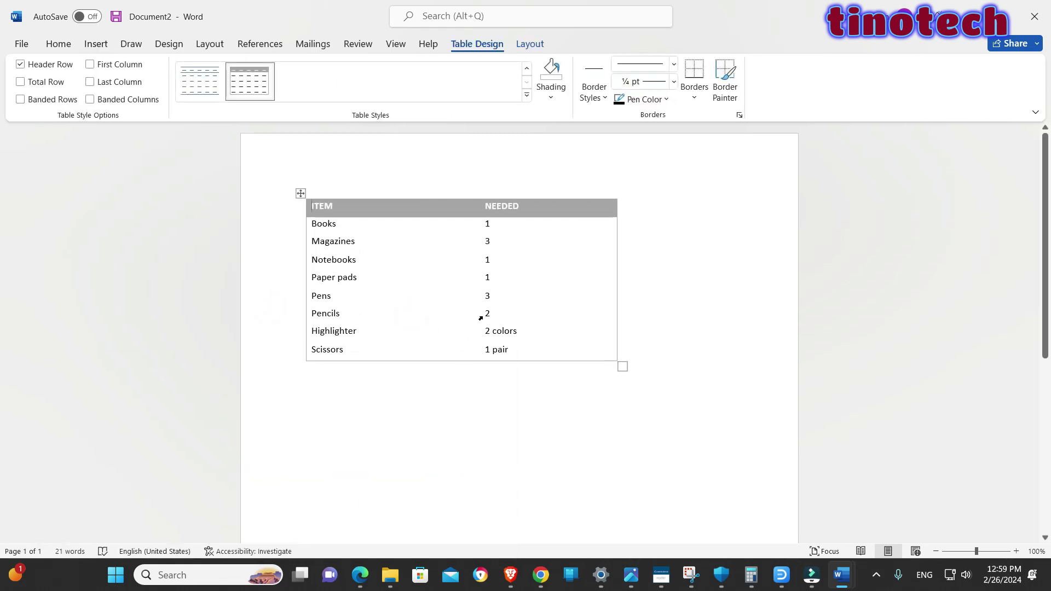
click(529, 345)
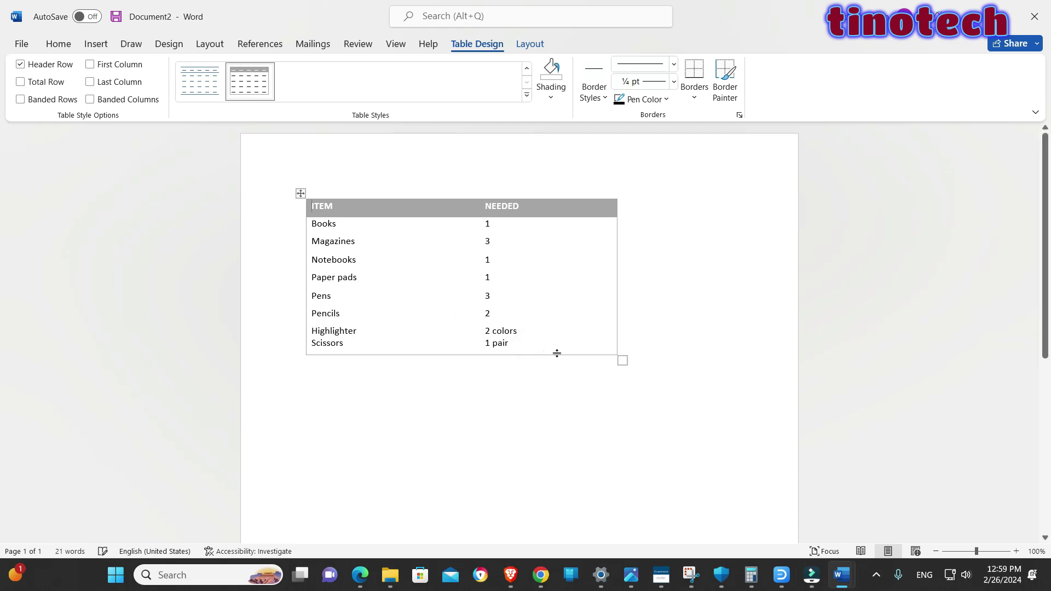
drag(623, 364, 630, 384)
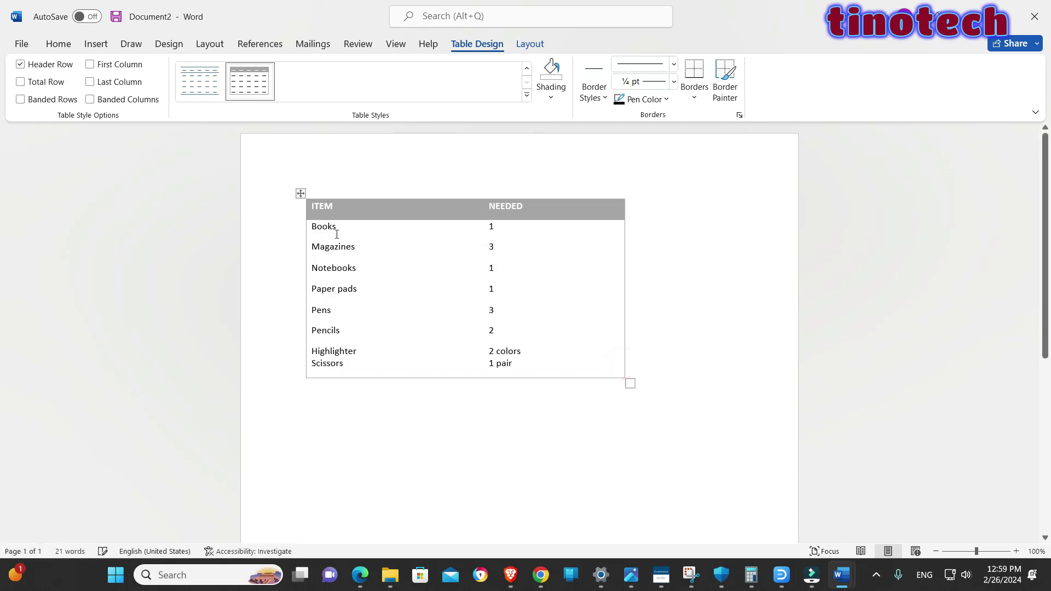
Copy all cells in both columns and bring up paste choices below the table.
mouse_move(329, 227)
mouse_down()
mouse_move(334, 330)
mouse_move(347, 363)
mouse_up()
drag(424, 364, 527, 364)
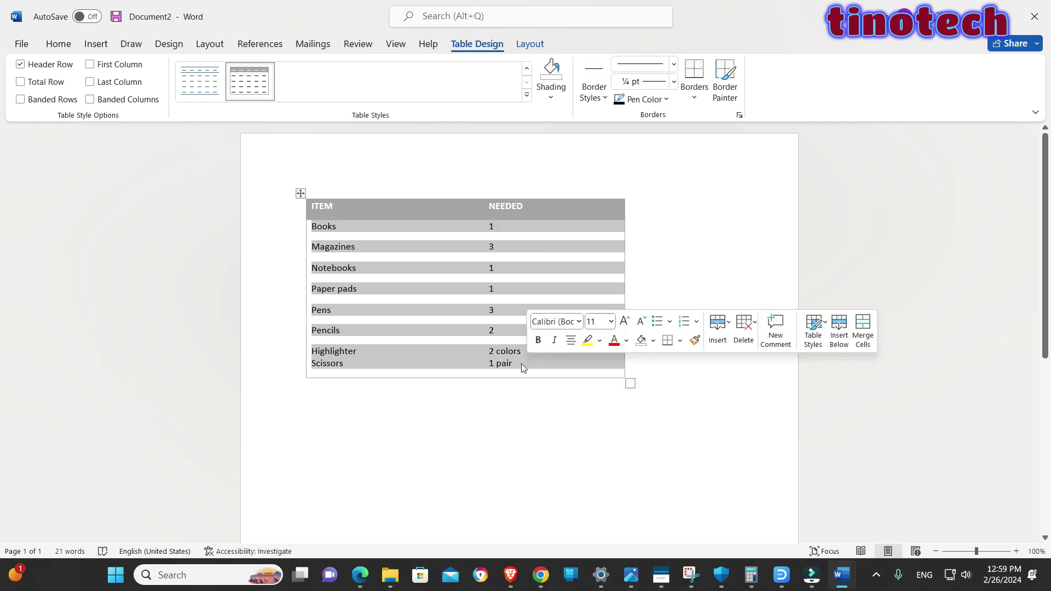
right_click(442, 312)
click(482, 115)
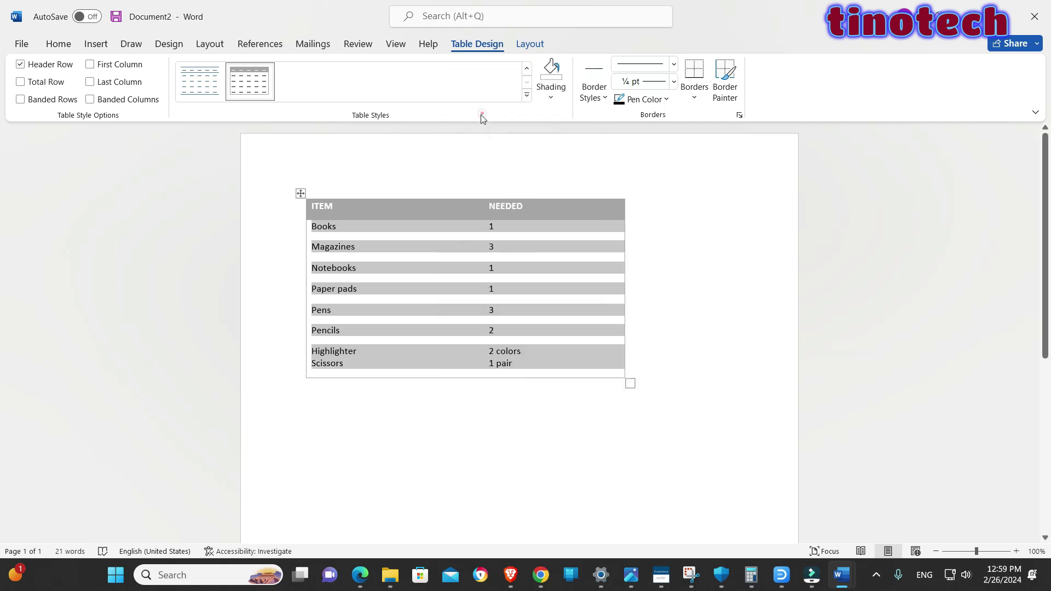
click(413, 430)
right_click(413, 429)
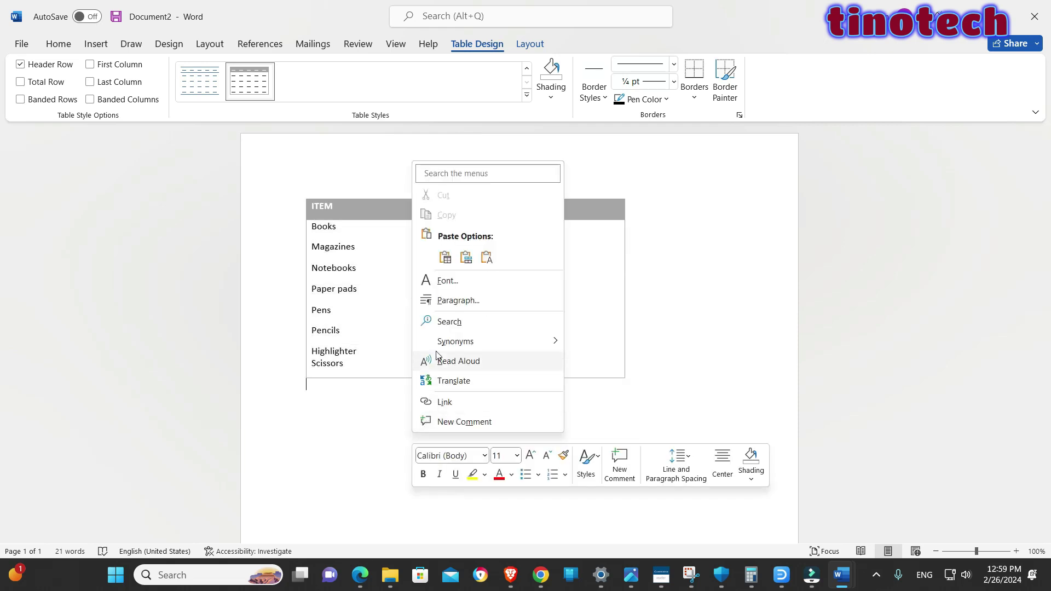
Paste the copied items below as plain text and delete the original ITEM/NEEDED table.
click(486, 258)
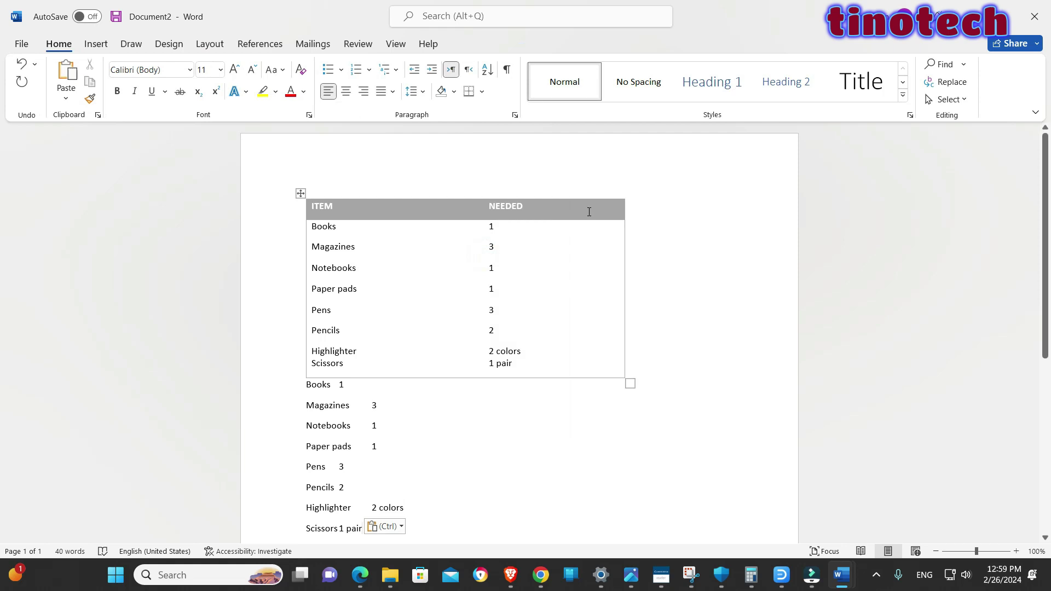
drag(630, 383, 413, 229)
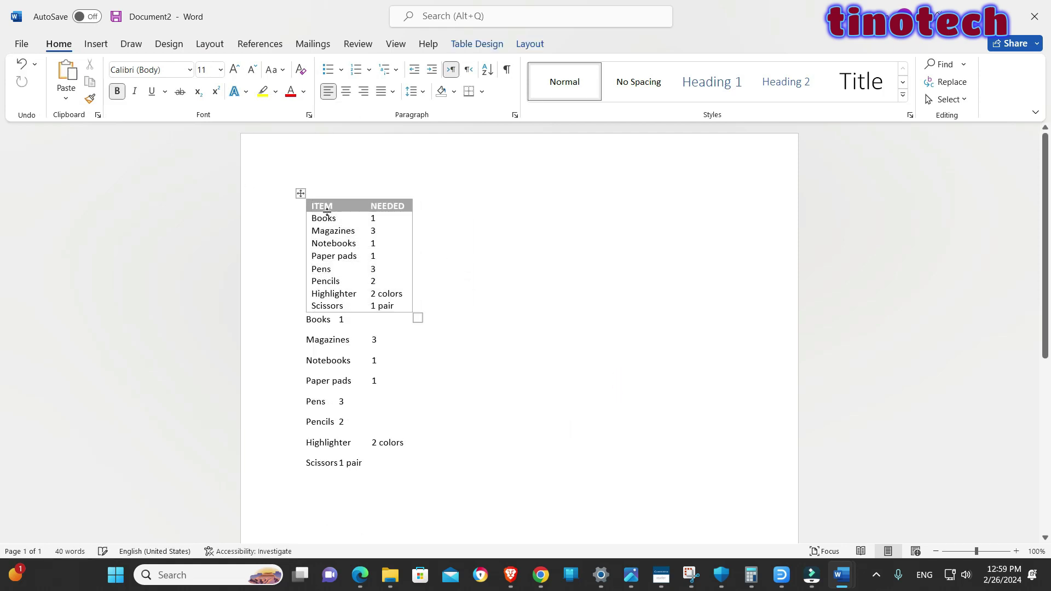
click(300, 193)
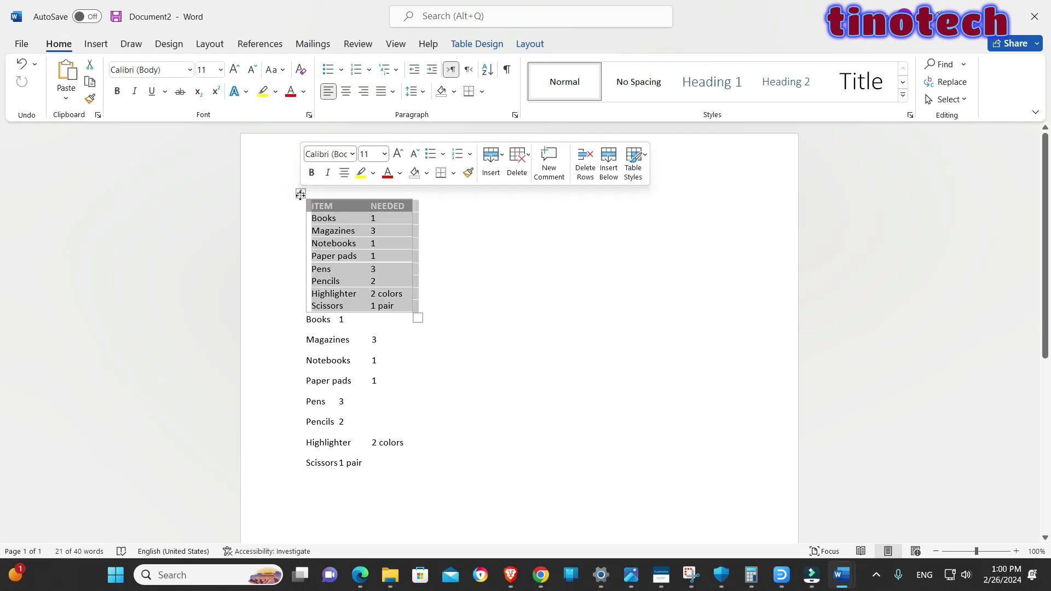
key(Delete)
click(410, 232)
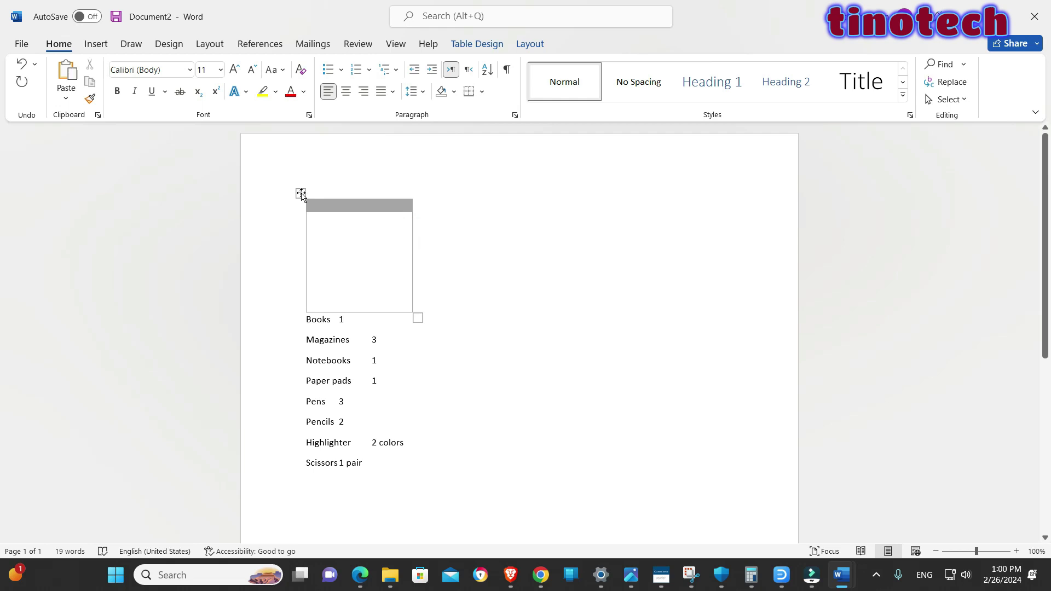
click(302, 195)
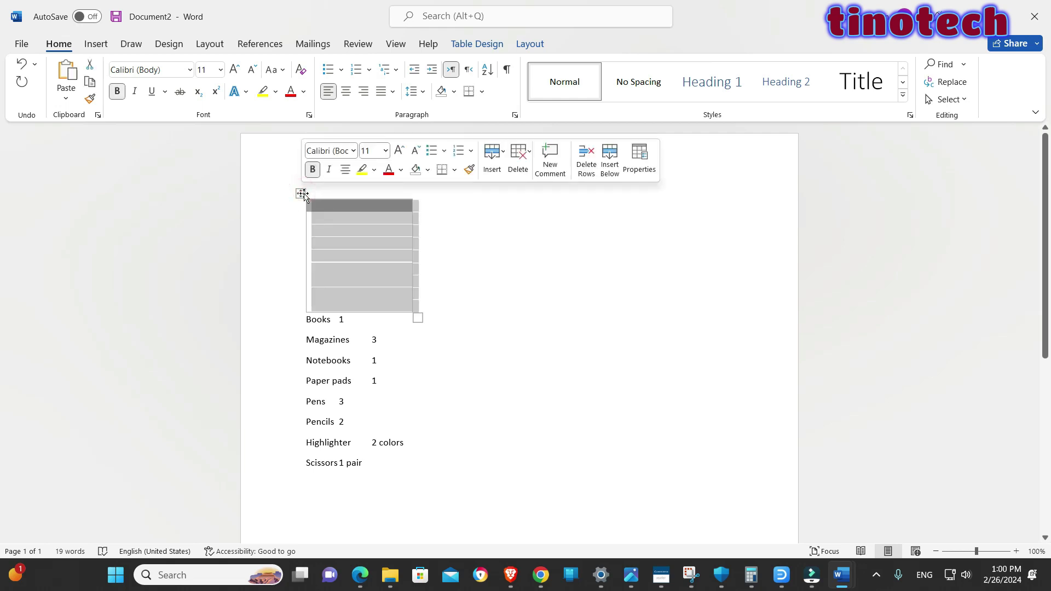
key(BackSpace)
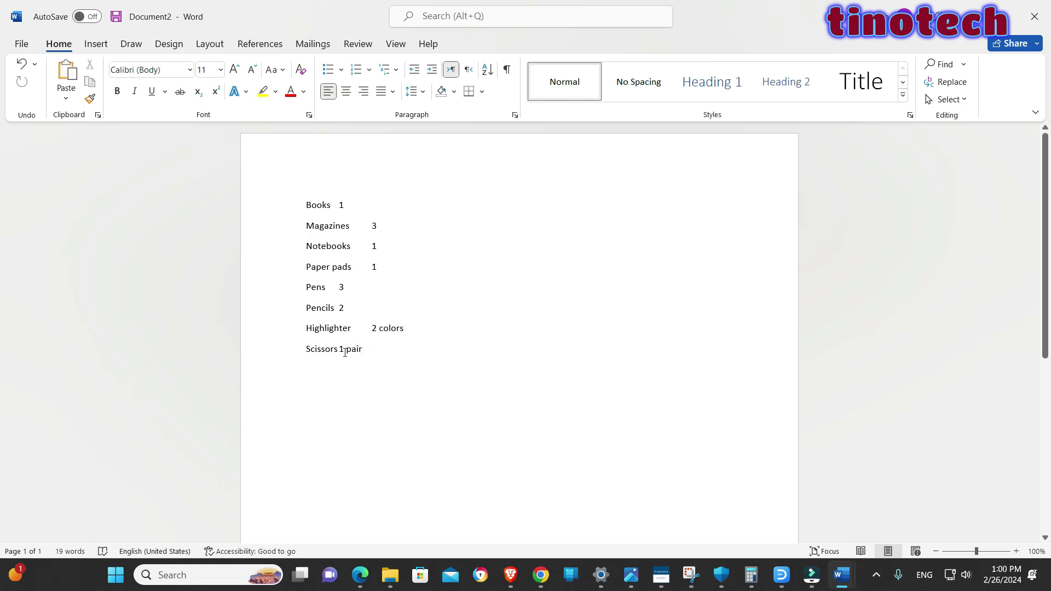
Convert the eight list lines into a two-column table, then make it narrower with taller rows.
drag(405, 364, 313, 188)
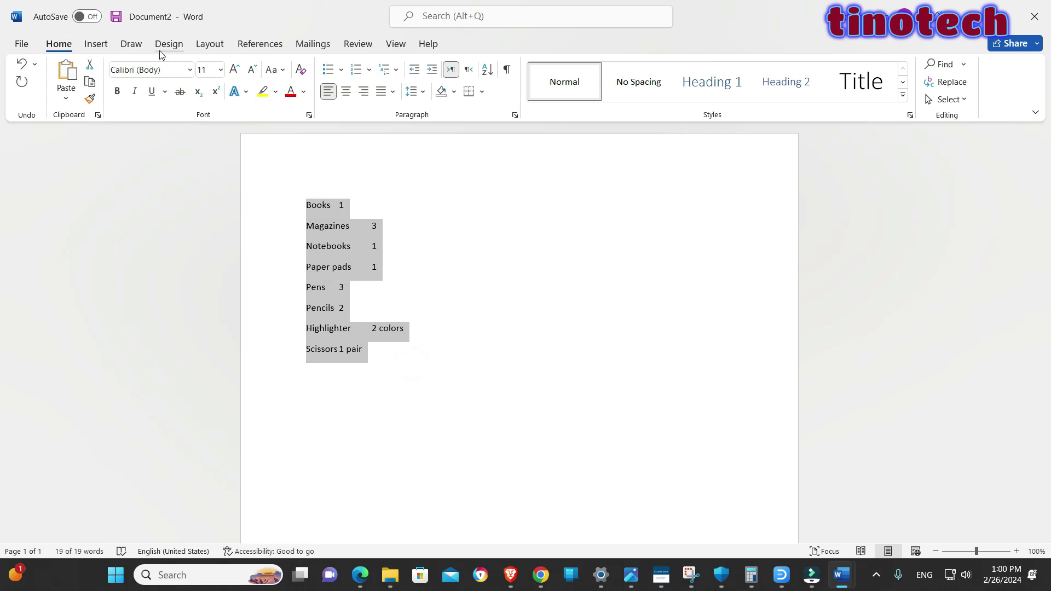
click(96, 44)
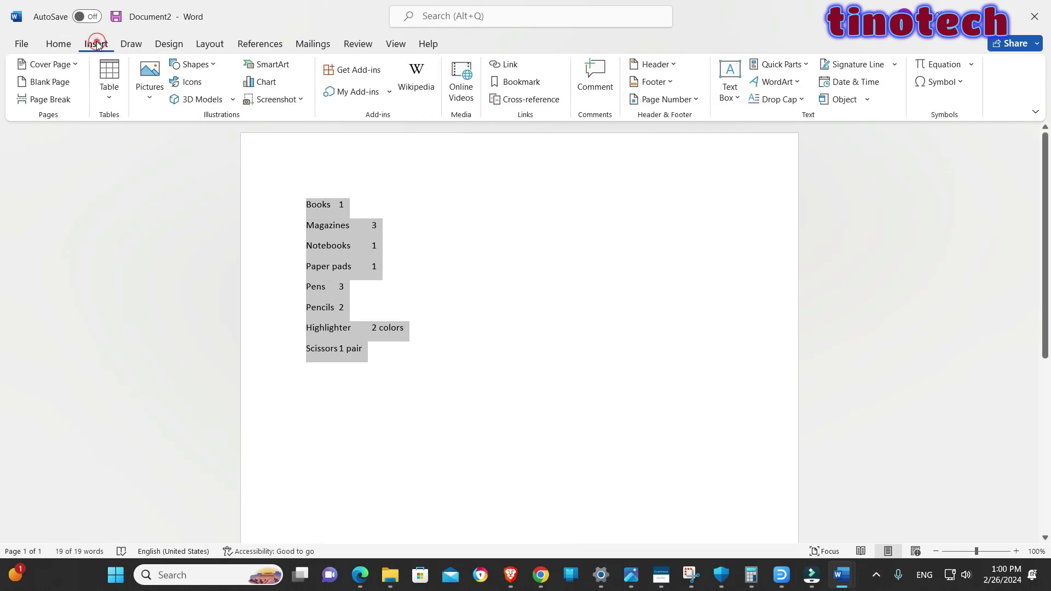
click(108, 99)
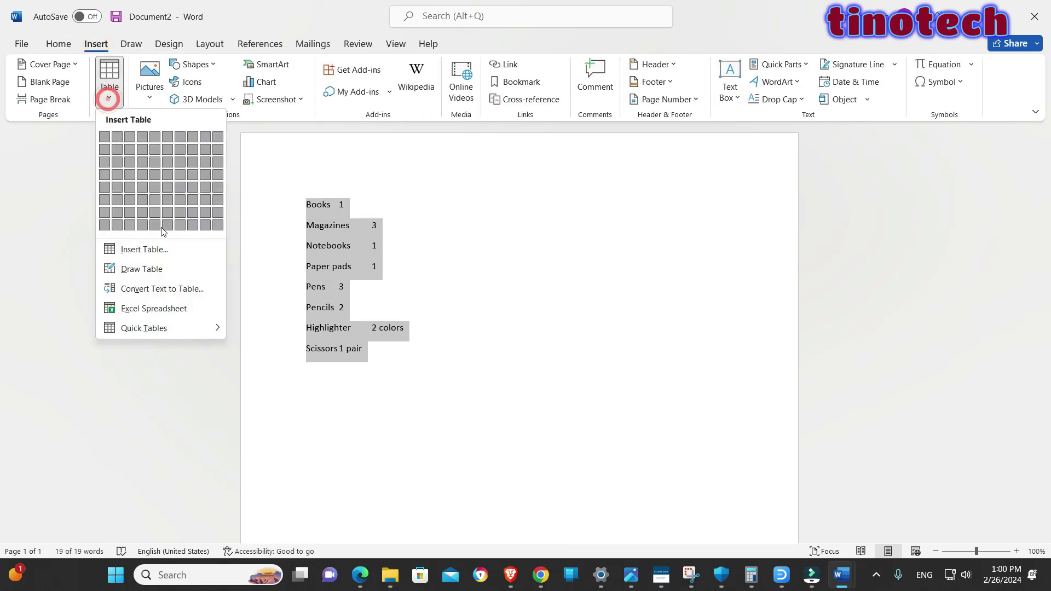
click(161, 290)
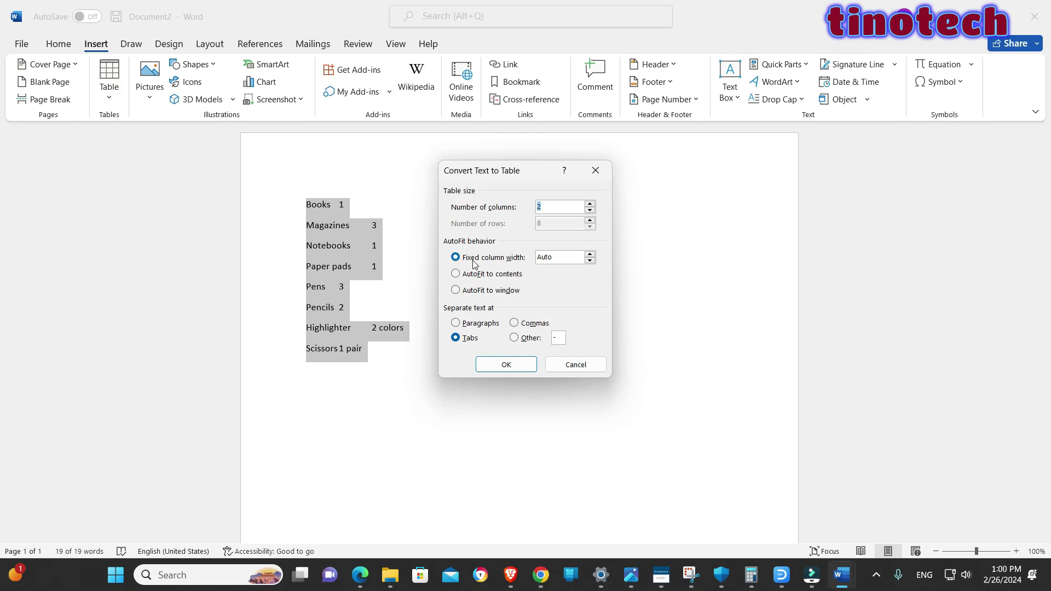
click(517, 363)
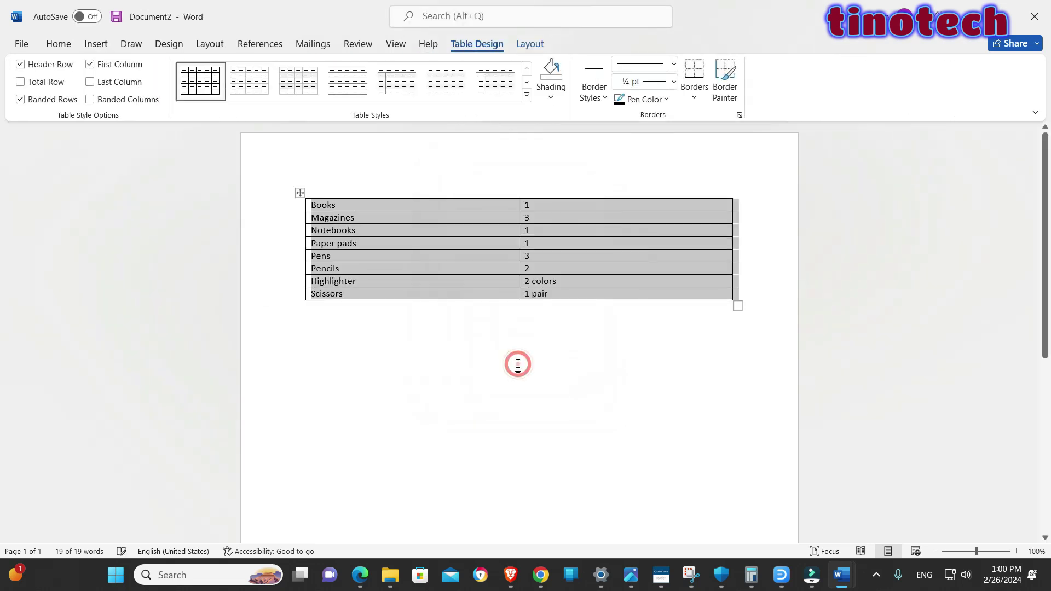
drag(737, 305, 716, 424)
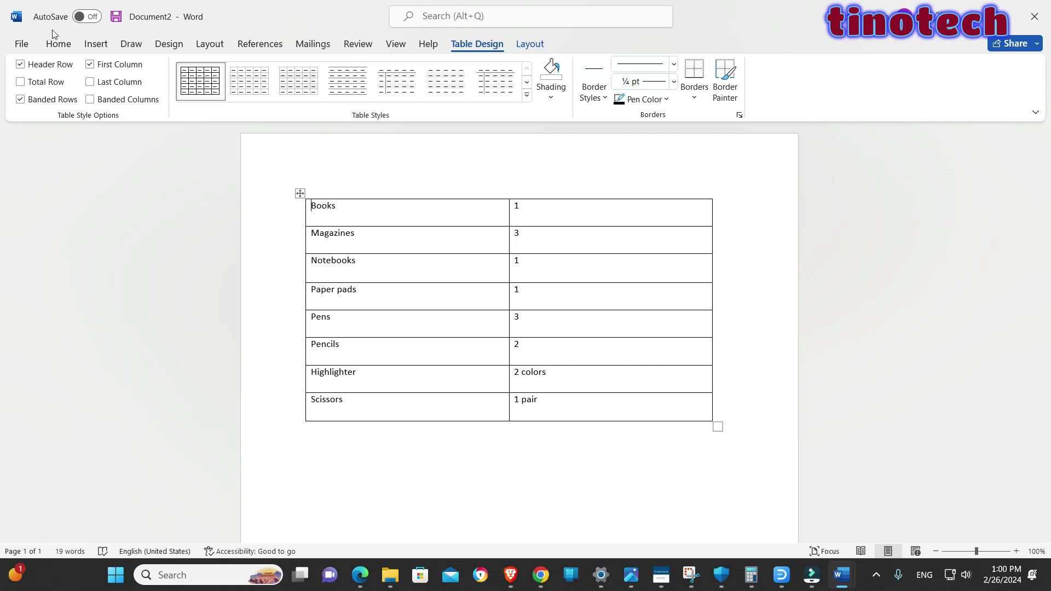
Undo back to the plain list and push the Pens, Pencils, Scissors and Books quantities right.
key(ctrl+z)
key(ctrl+z)
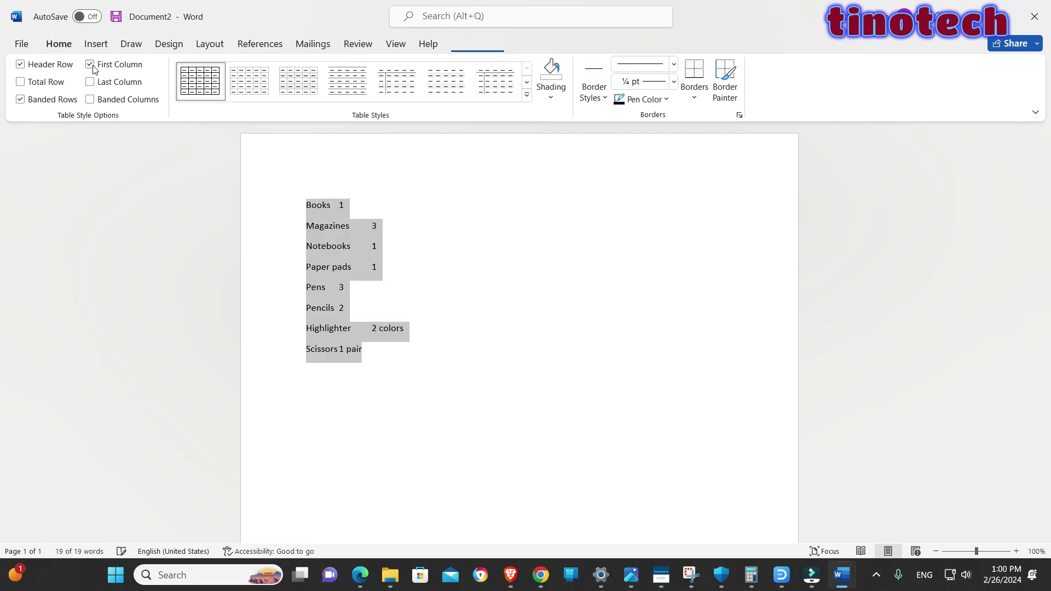
click(542, 265)
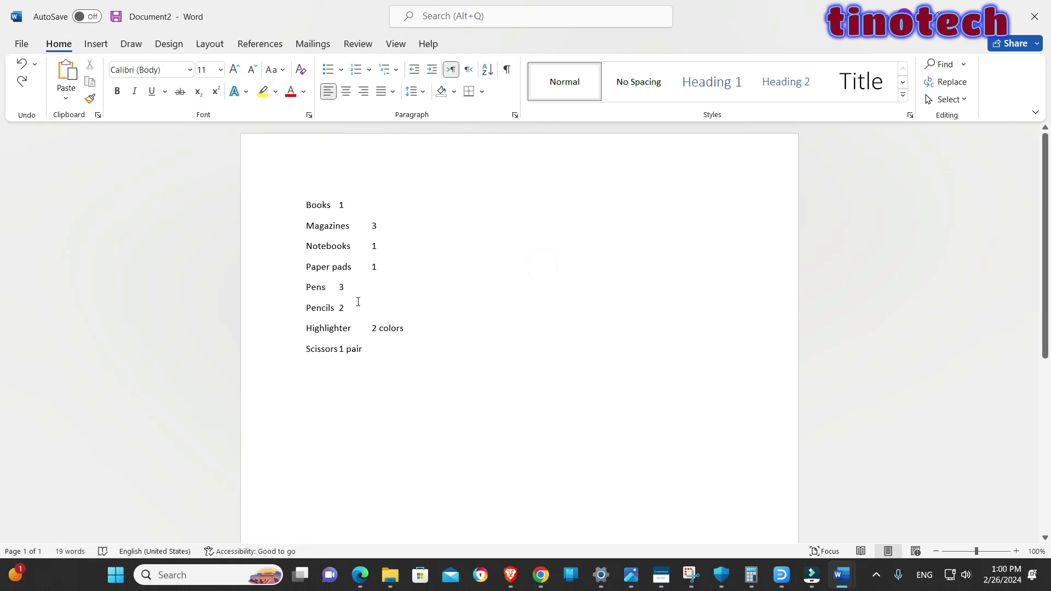
click(337, 289)
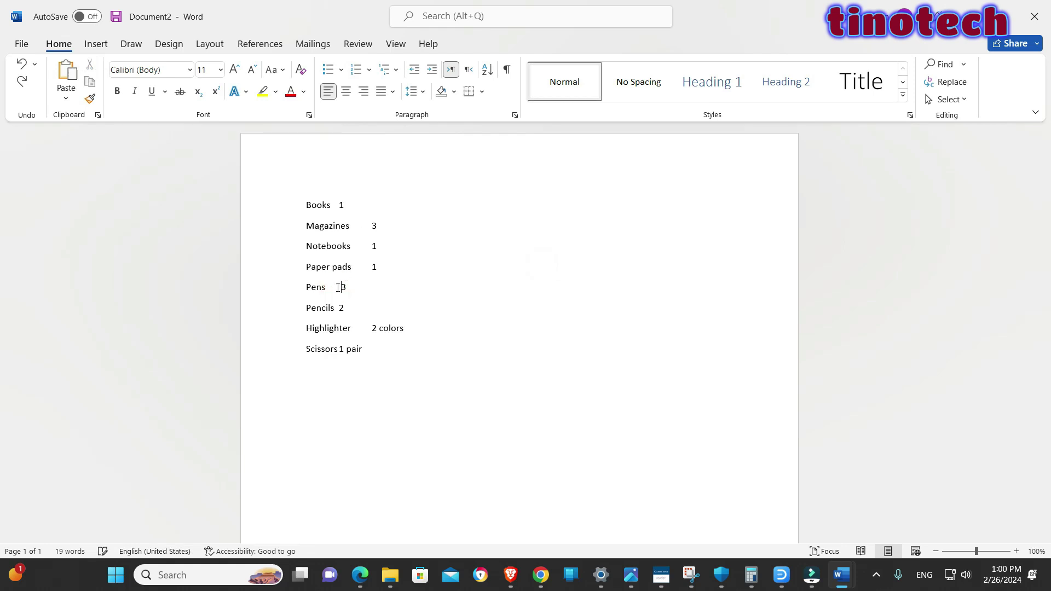
click(340, 308)
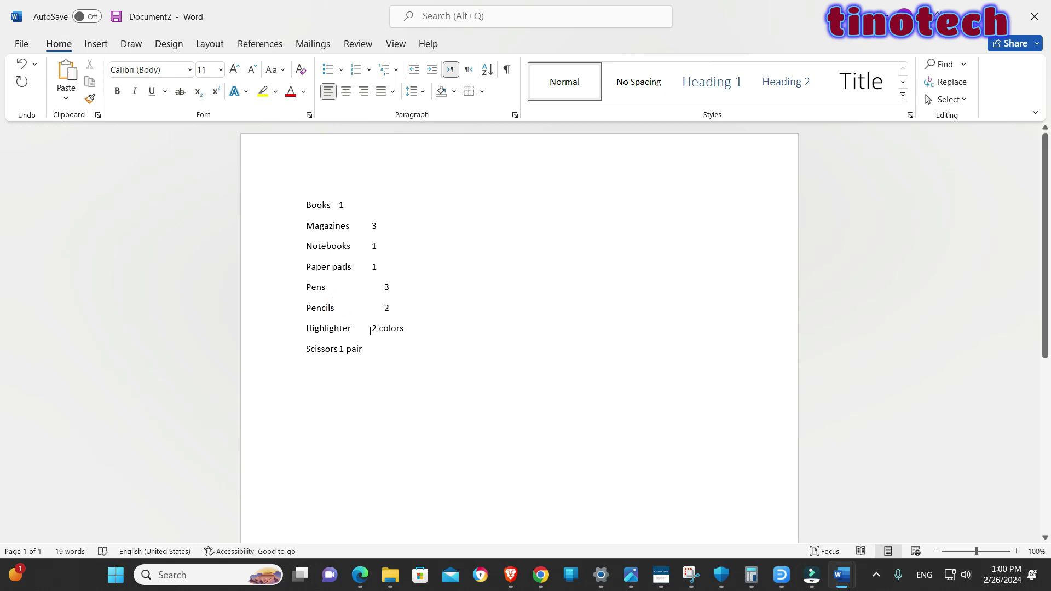
click(340, 349)
click(340, 204)
drag(280, 188, 413, 356)
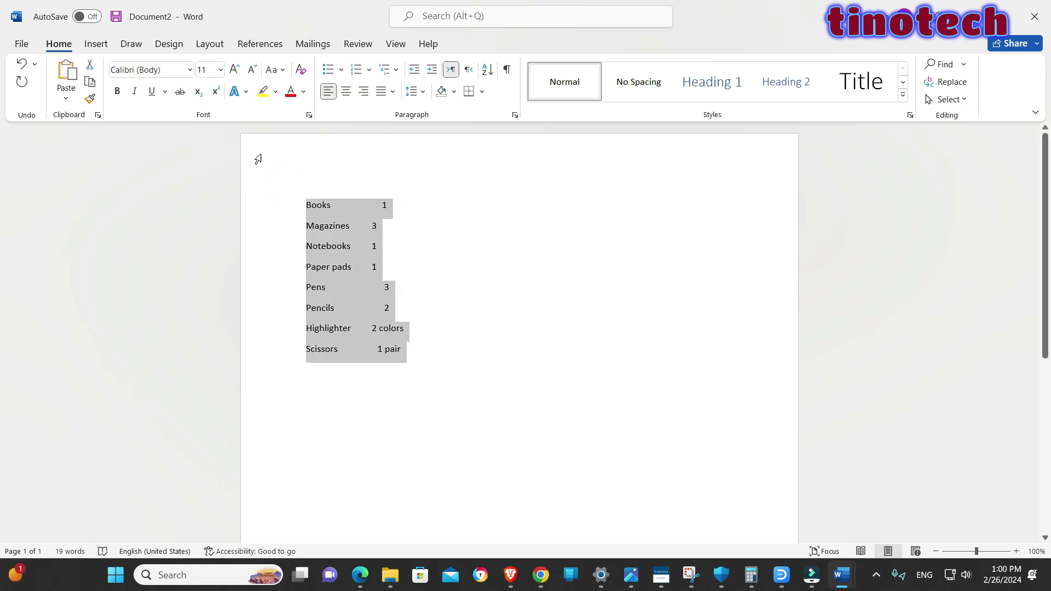
Convert the list into a two-column table and resize it narrower and taller.
click(96, 43)
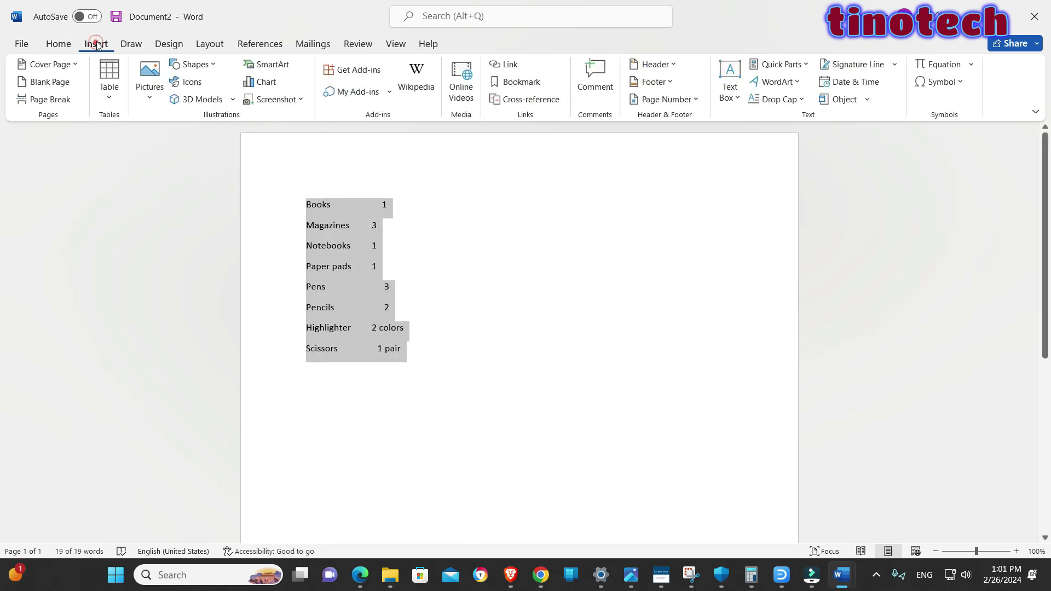
click(111, 89)
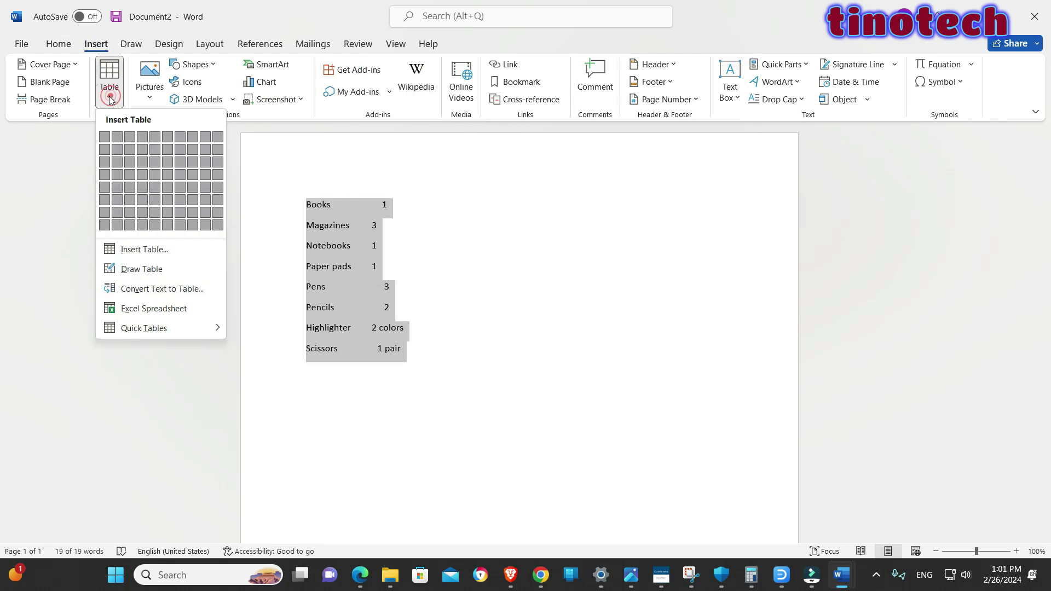
click(144, 291)
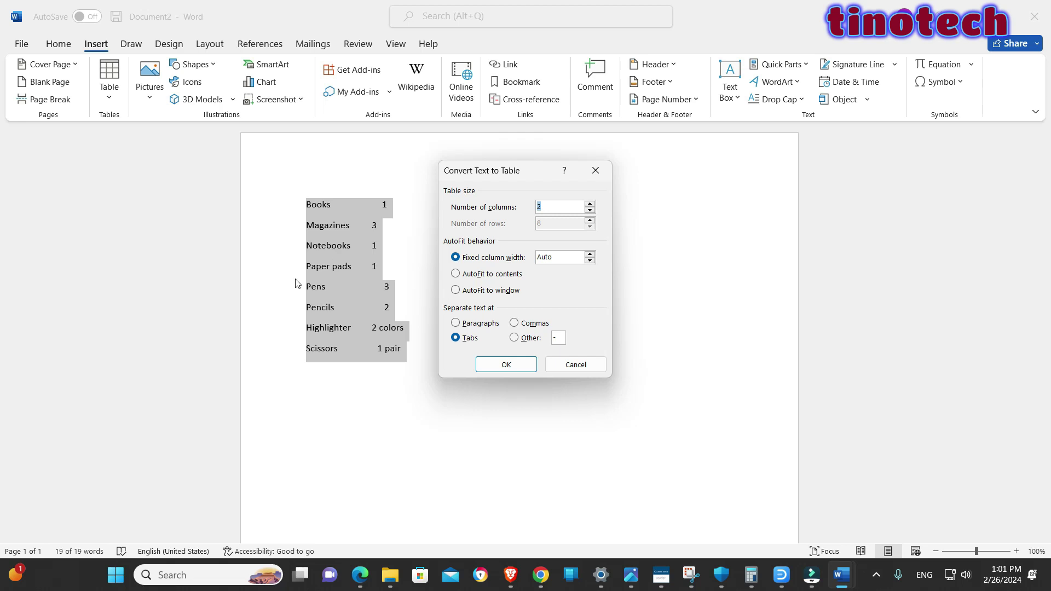
click(506, 365)
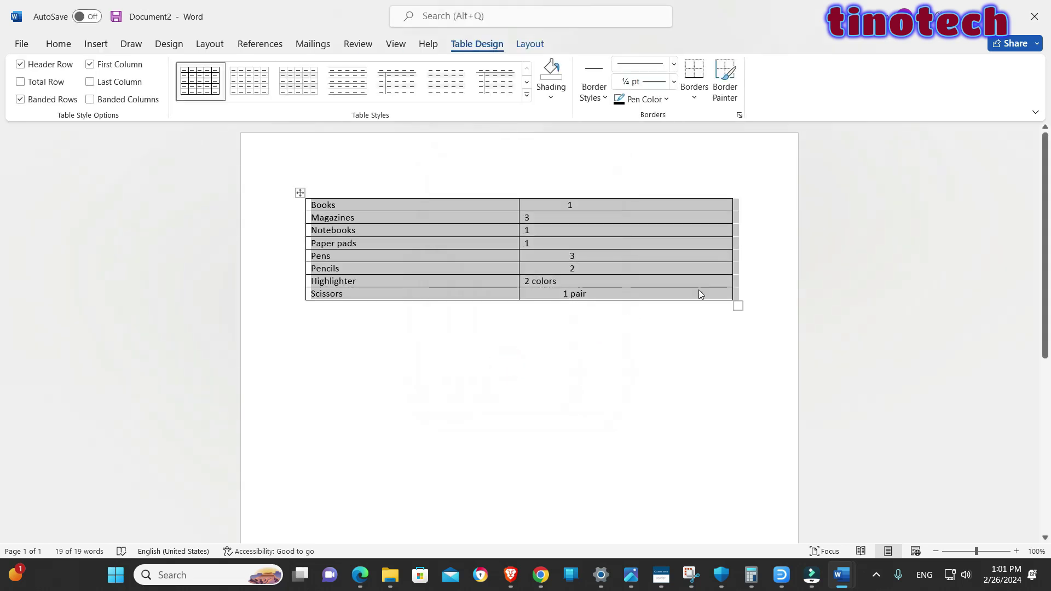
mouse_move(739, 306)
mouse_down()
mouse_move(687, 444)
mouse_move(659, 444)
mouse_up()
Centre the quantities in the second column.
drag(577, 420, 518, 208)
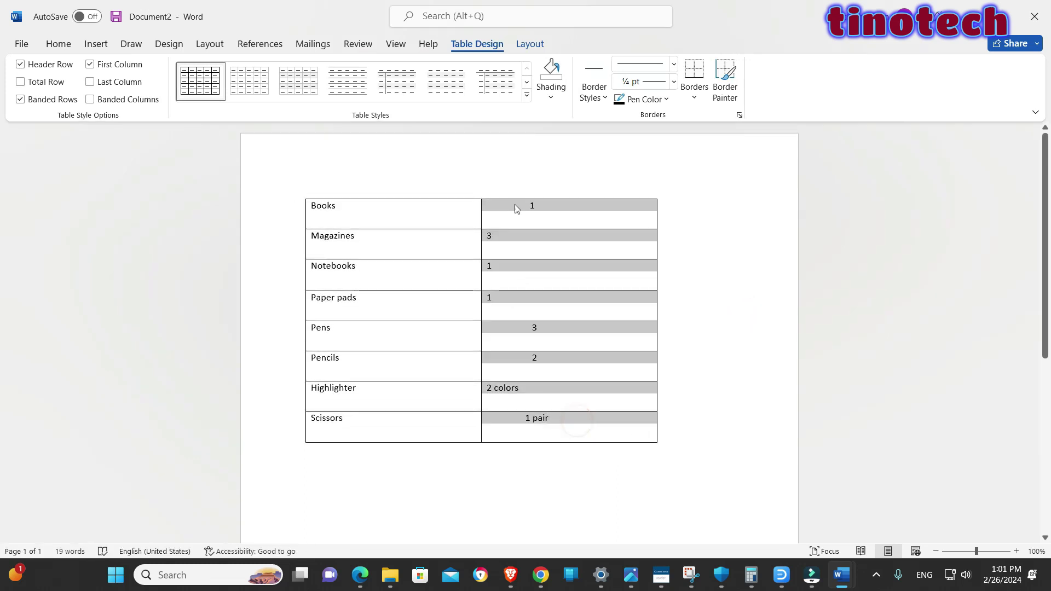
click(57, 43)
click(346, 91)
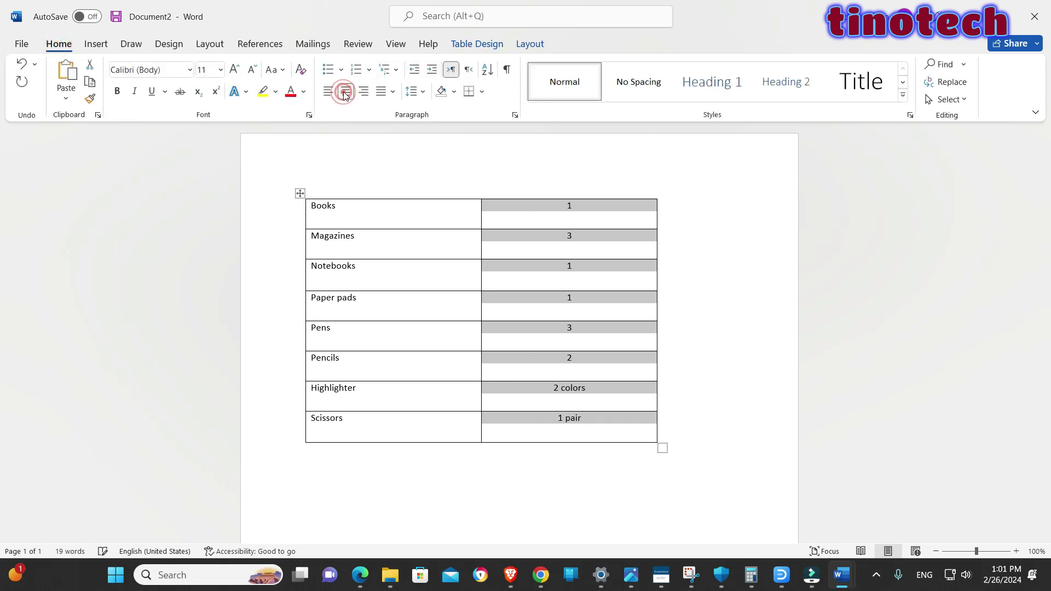
click(742, 346)
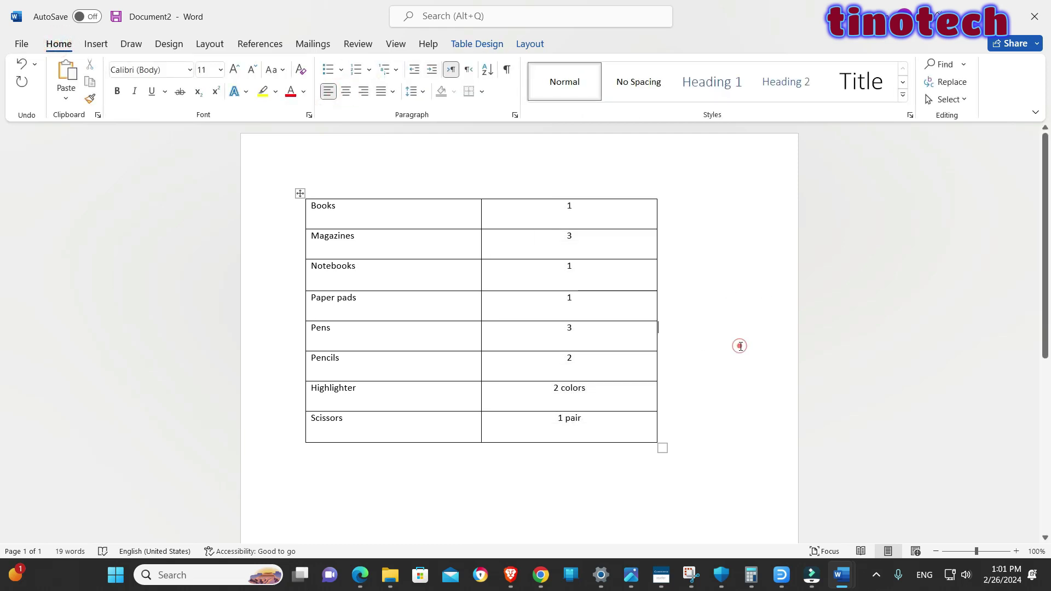